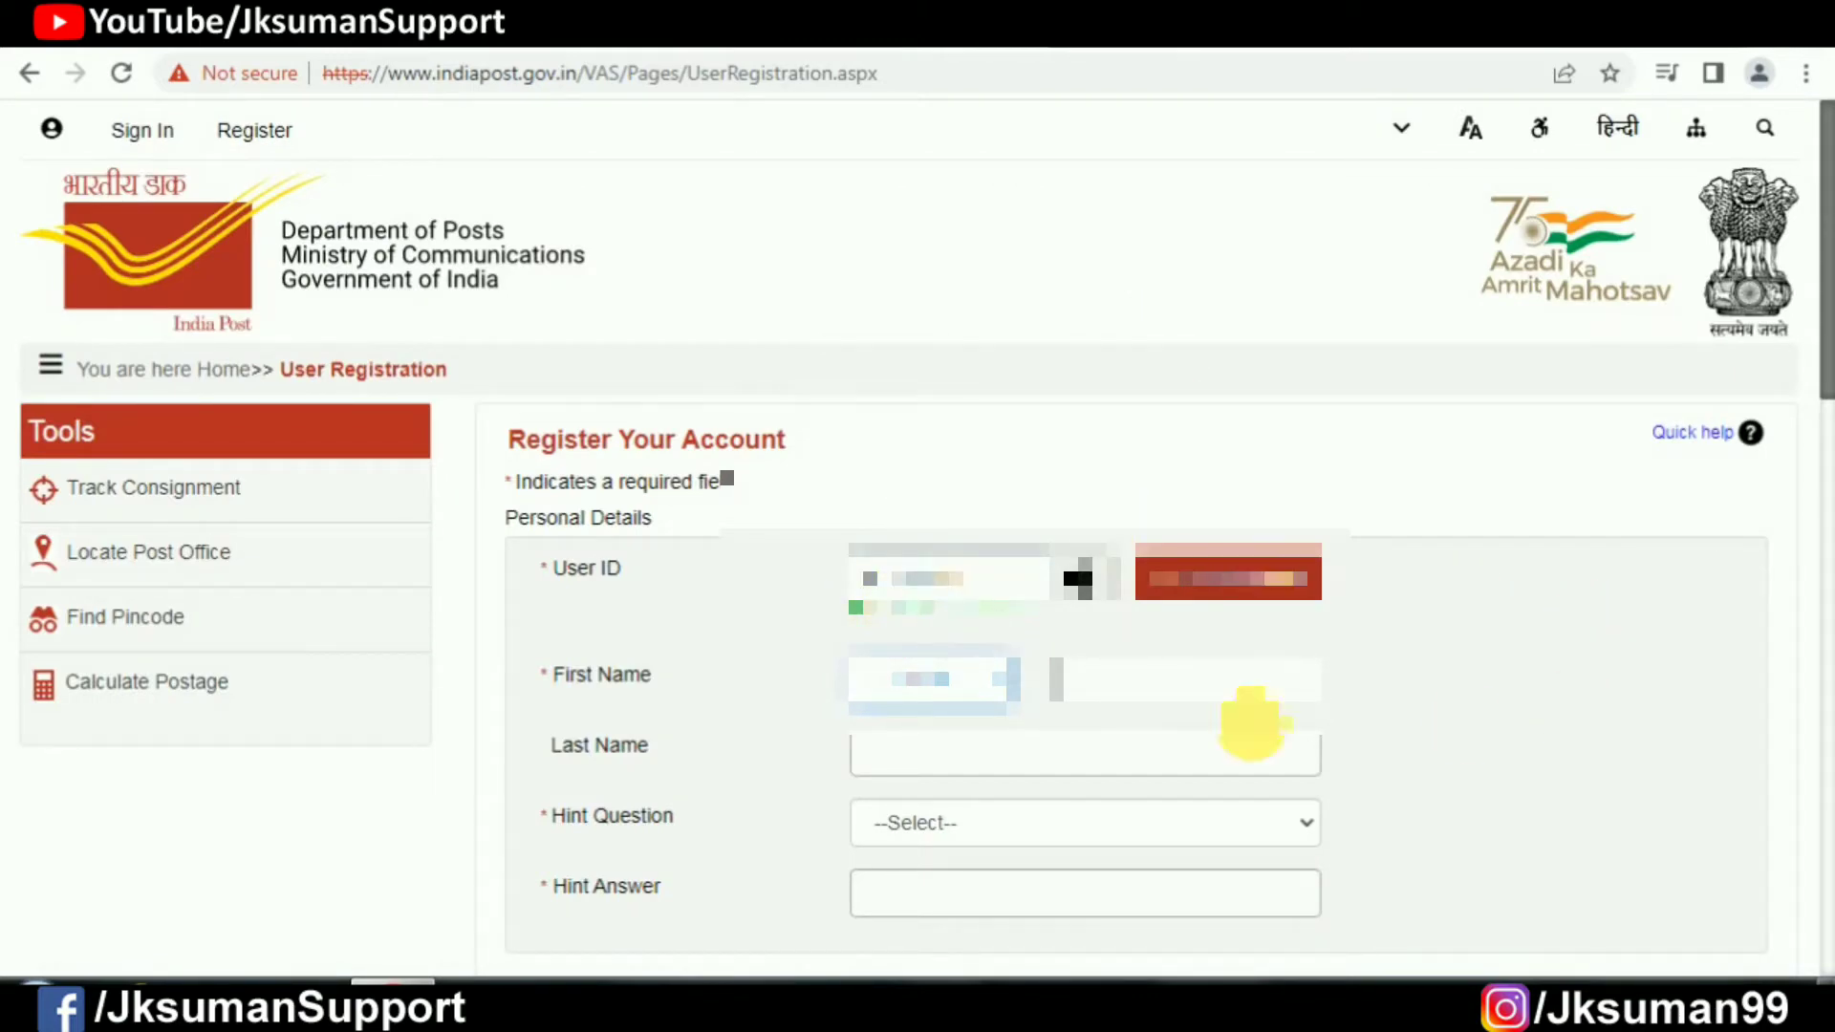
Step: Set the registration title to Ms., correcting an initial Mrs. choice
left_click(922, 680)
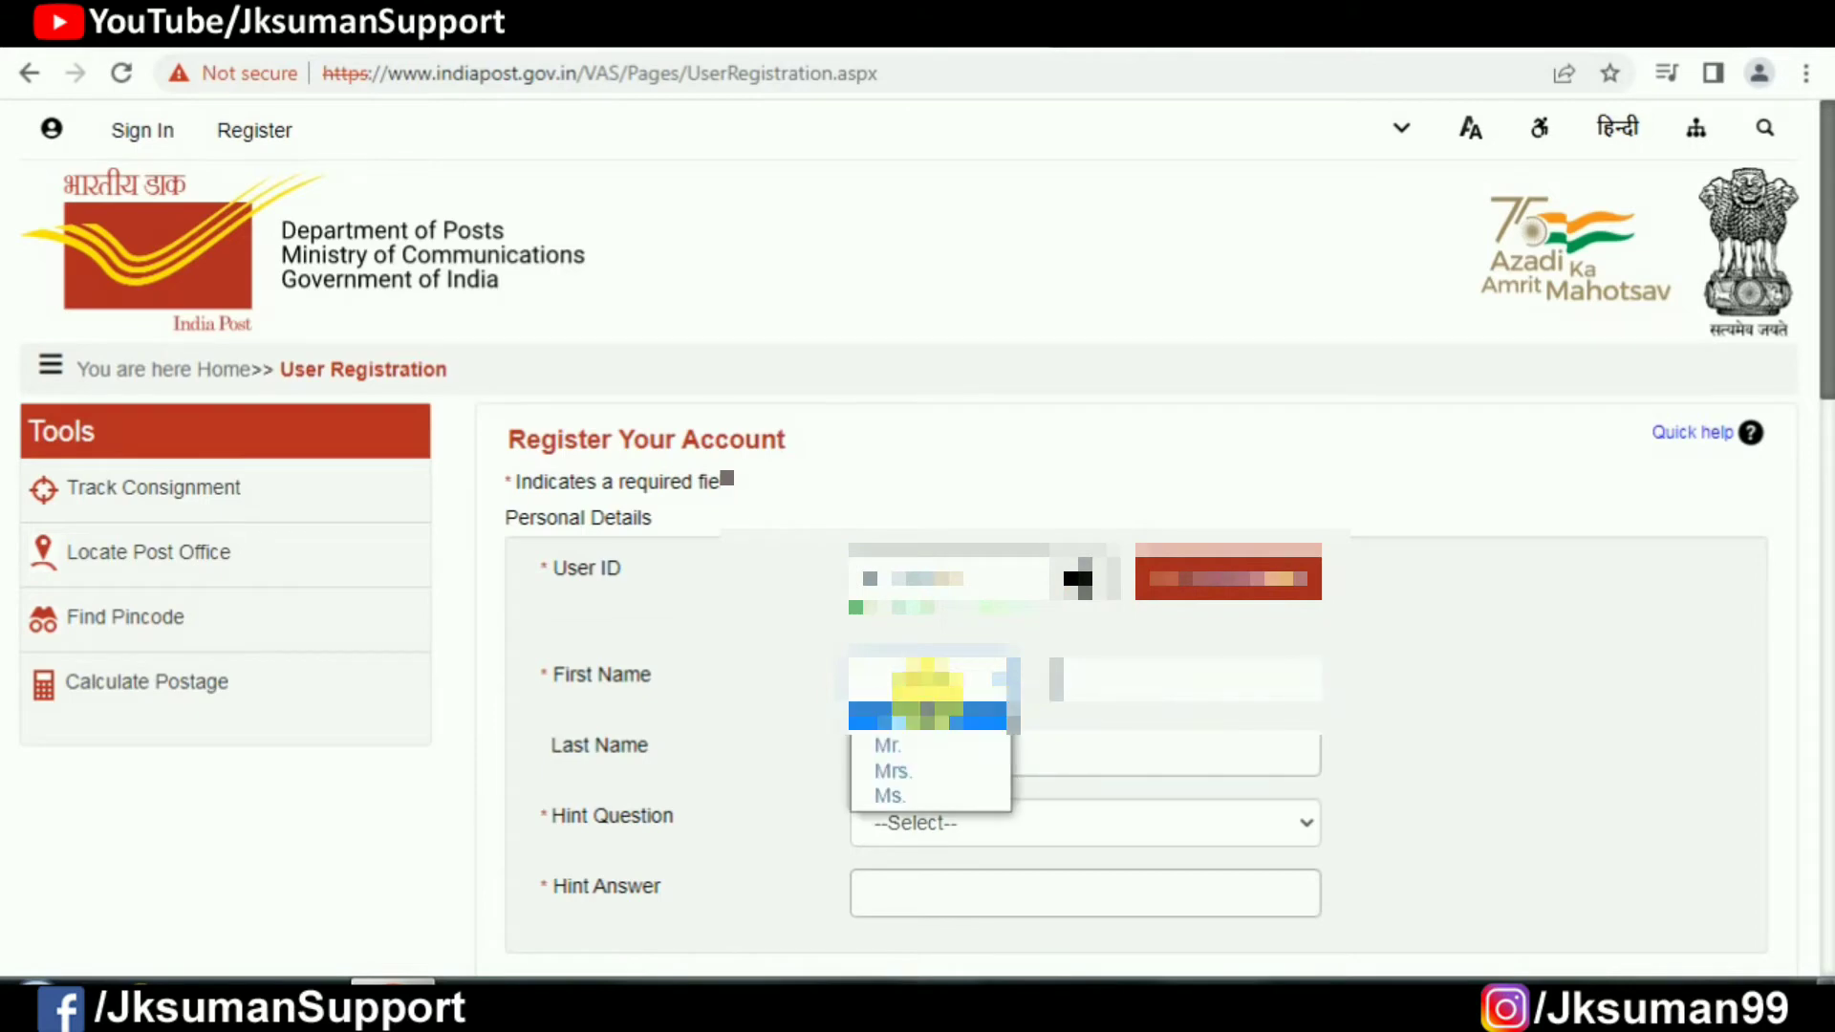
left_click(936, 776)
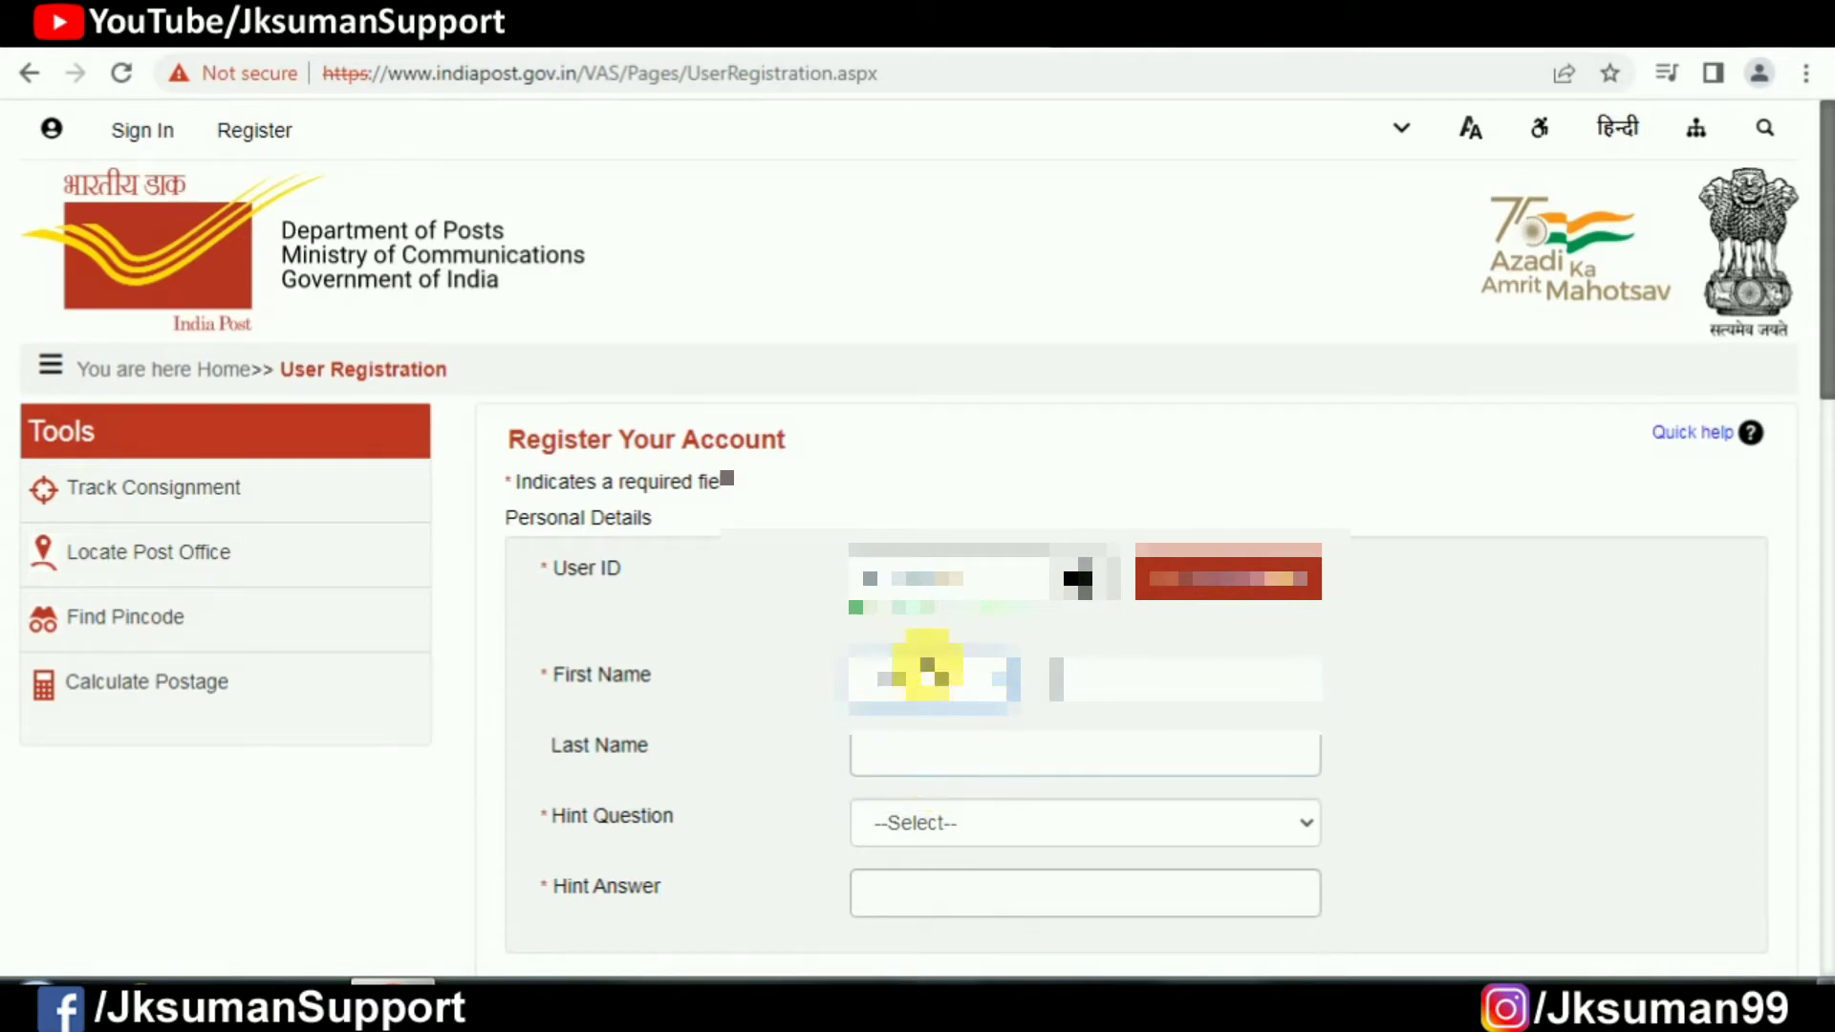
left_click(938, 681)
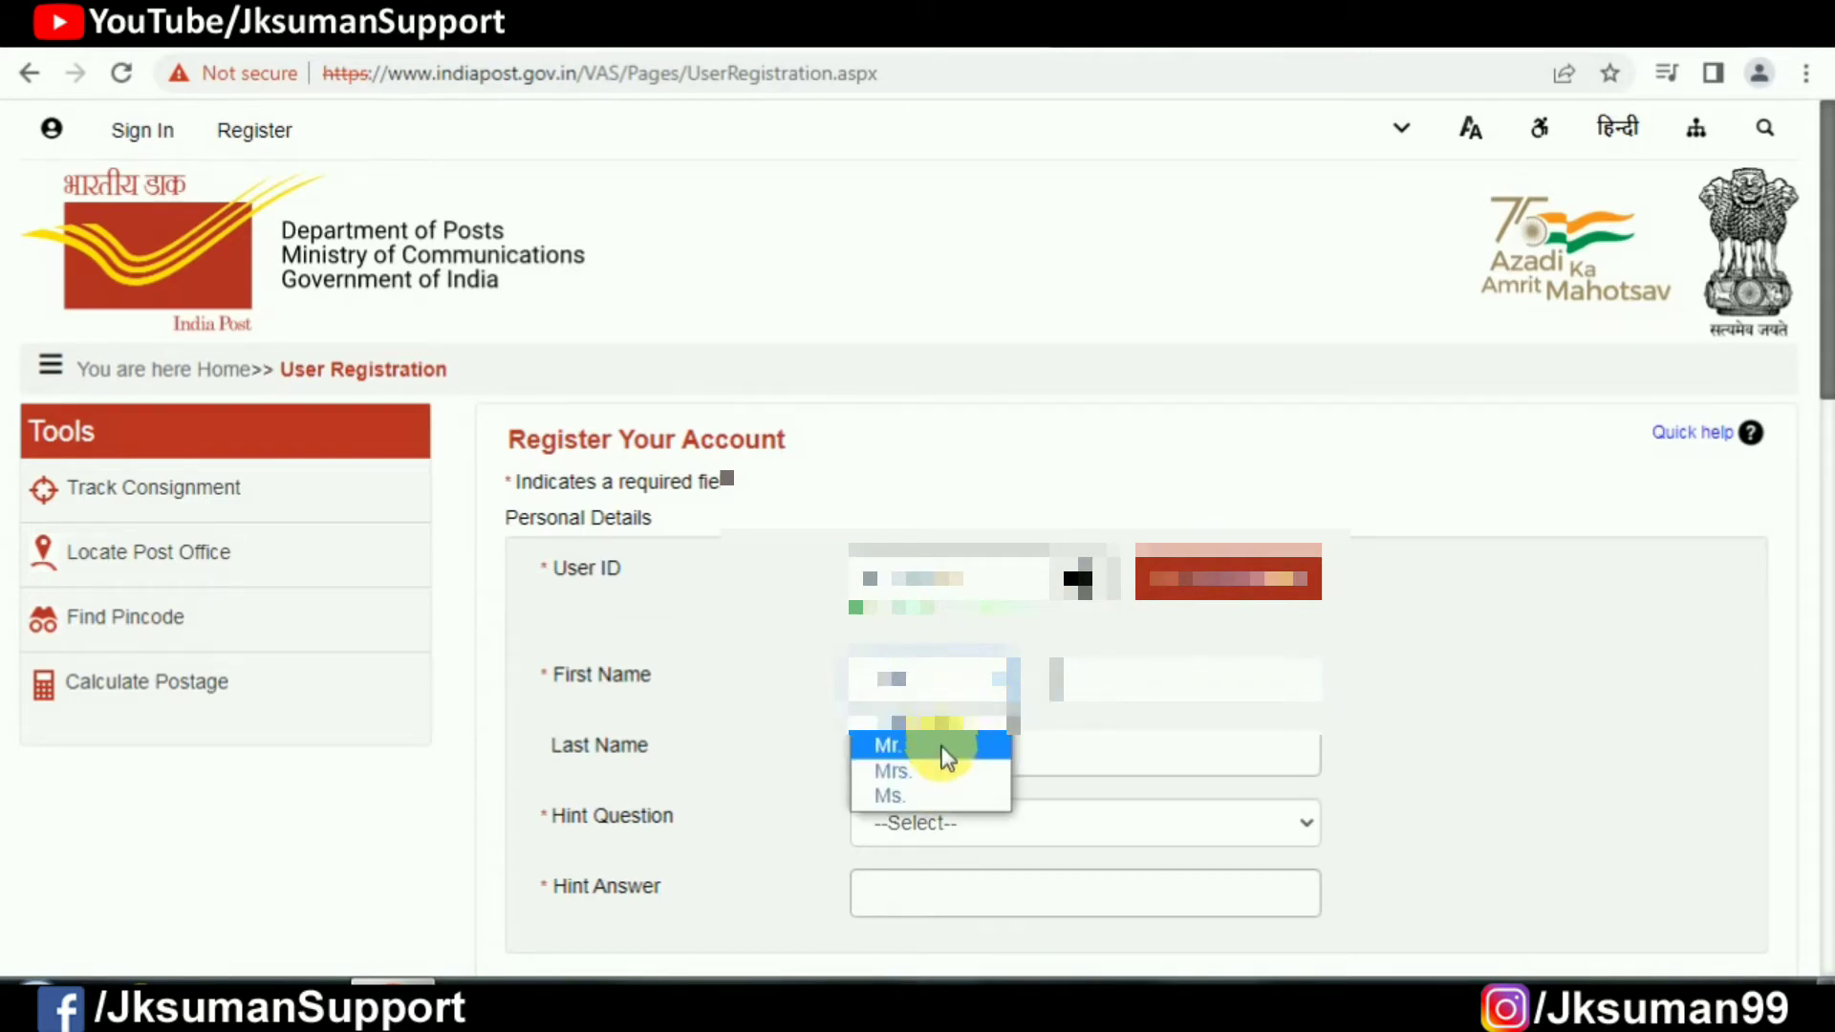
left_click(916, 799)
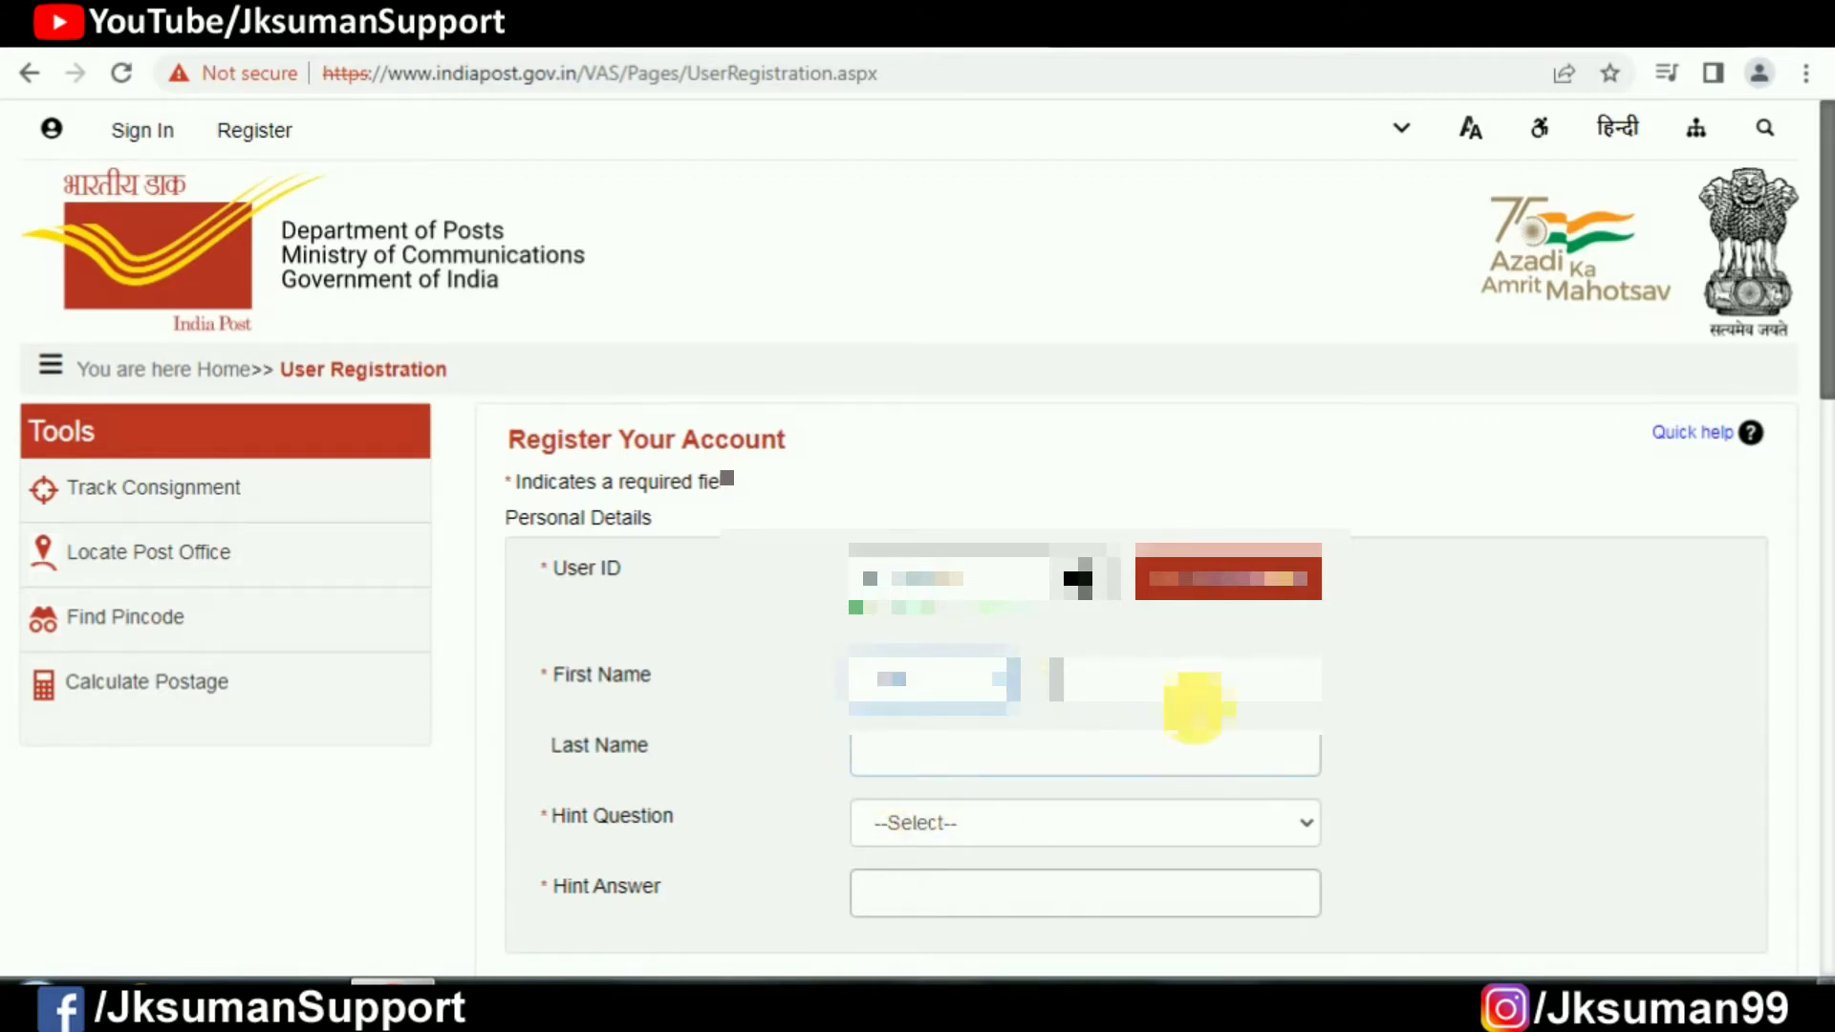
Step: Enter first and last names and choose hint question 'Mothers Maiden's Name?'
left_click(1191, 706)
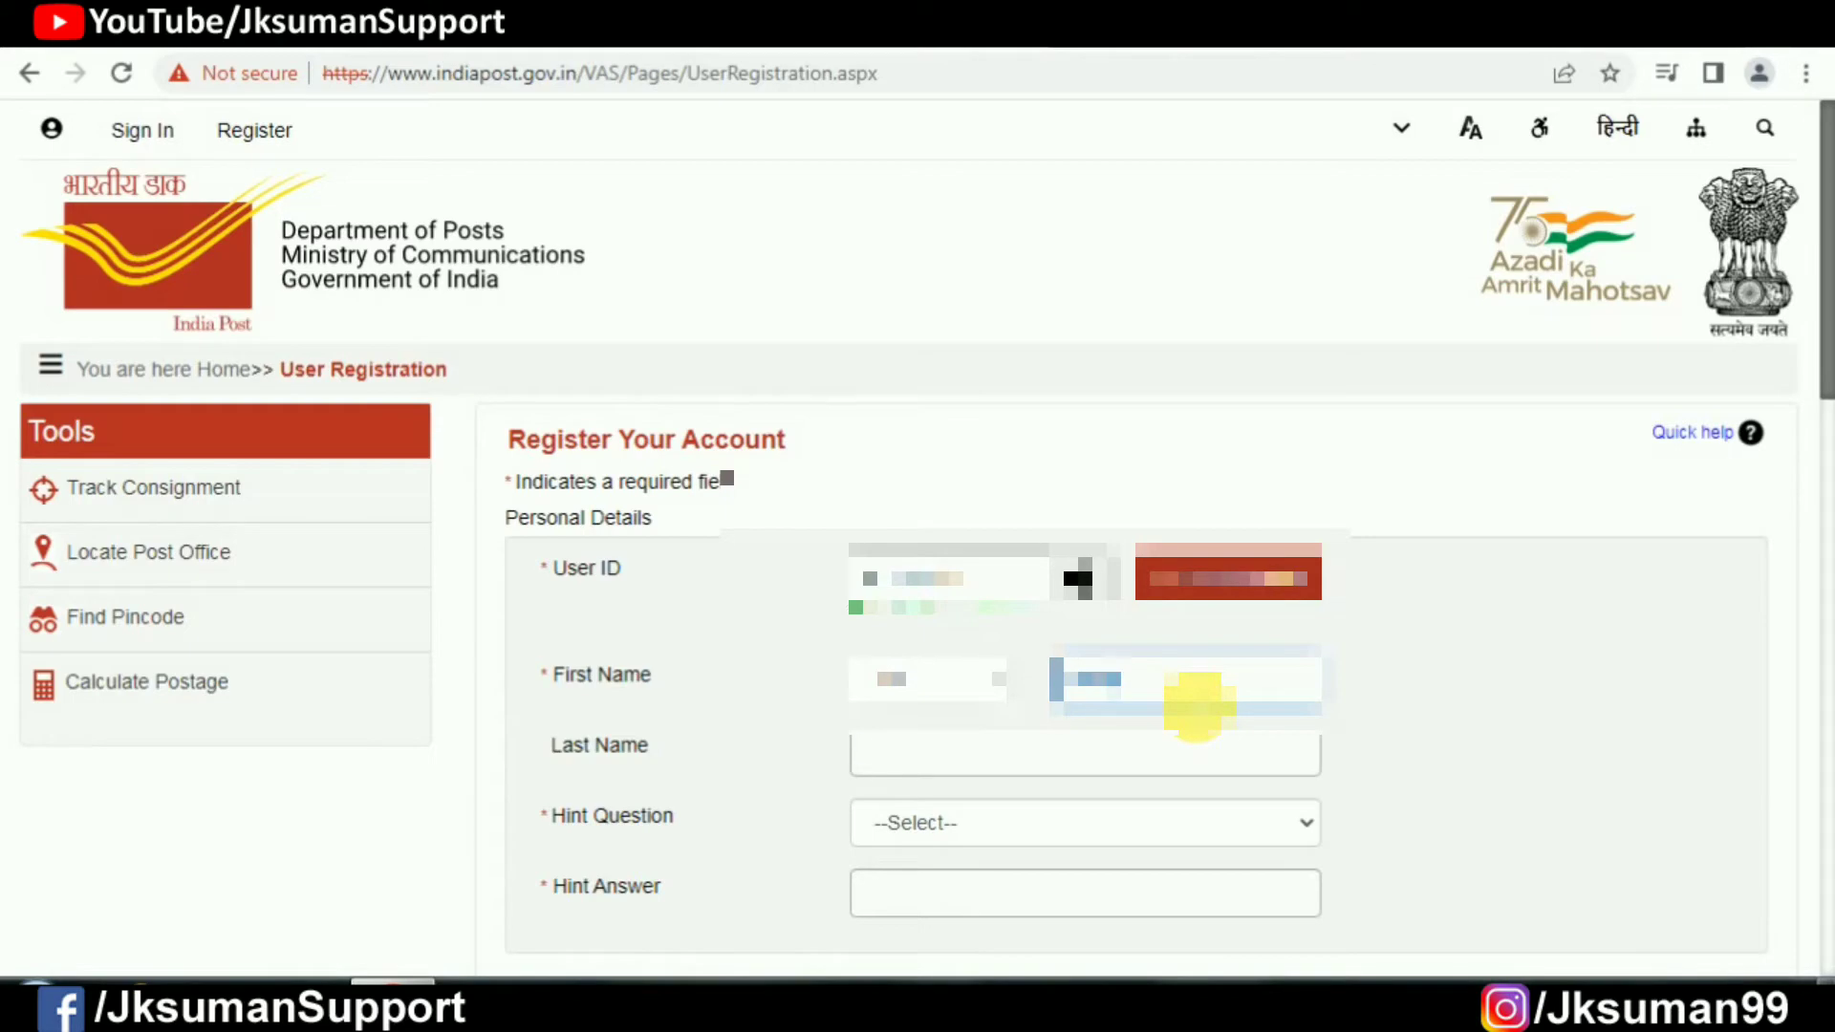
key("Tab")
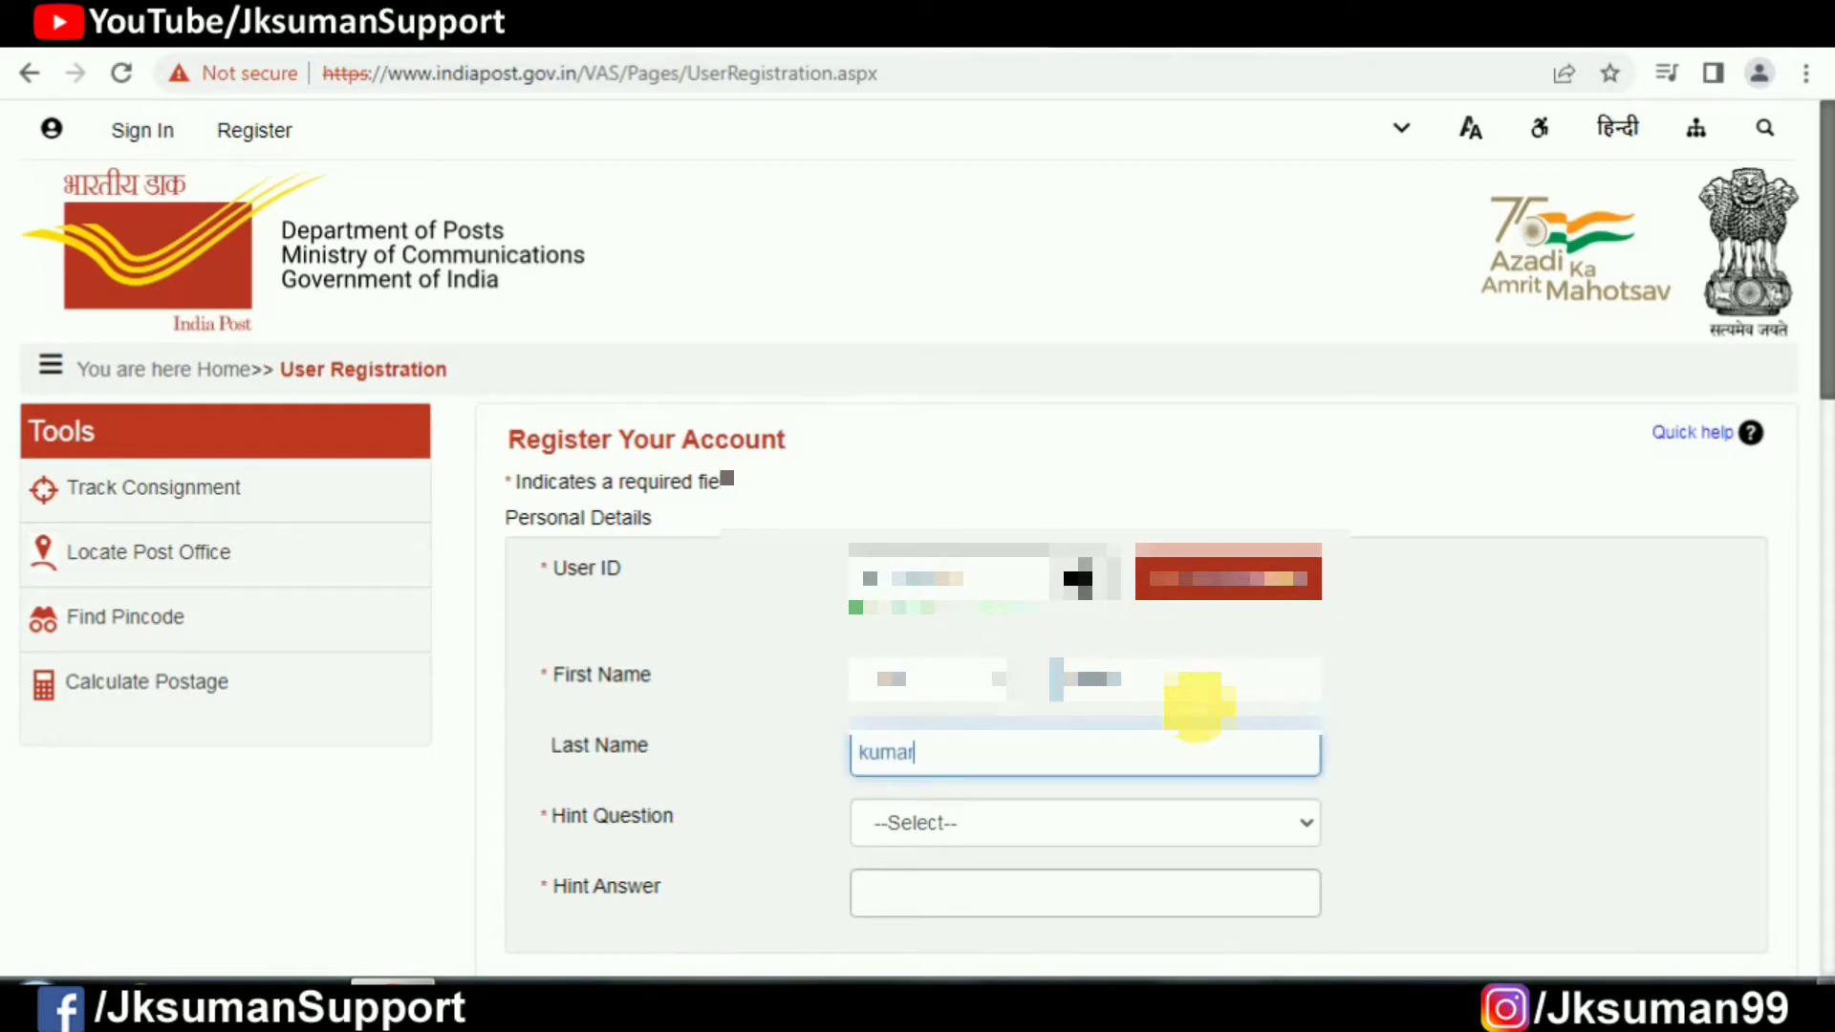
key("Tab")
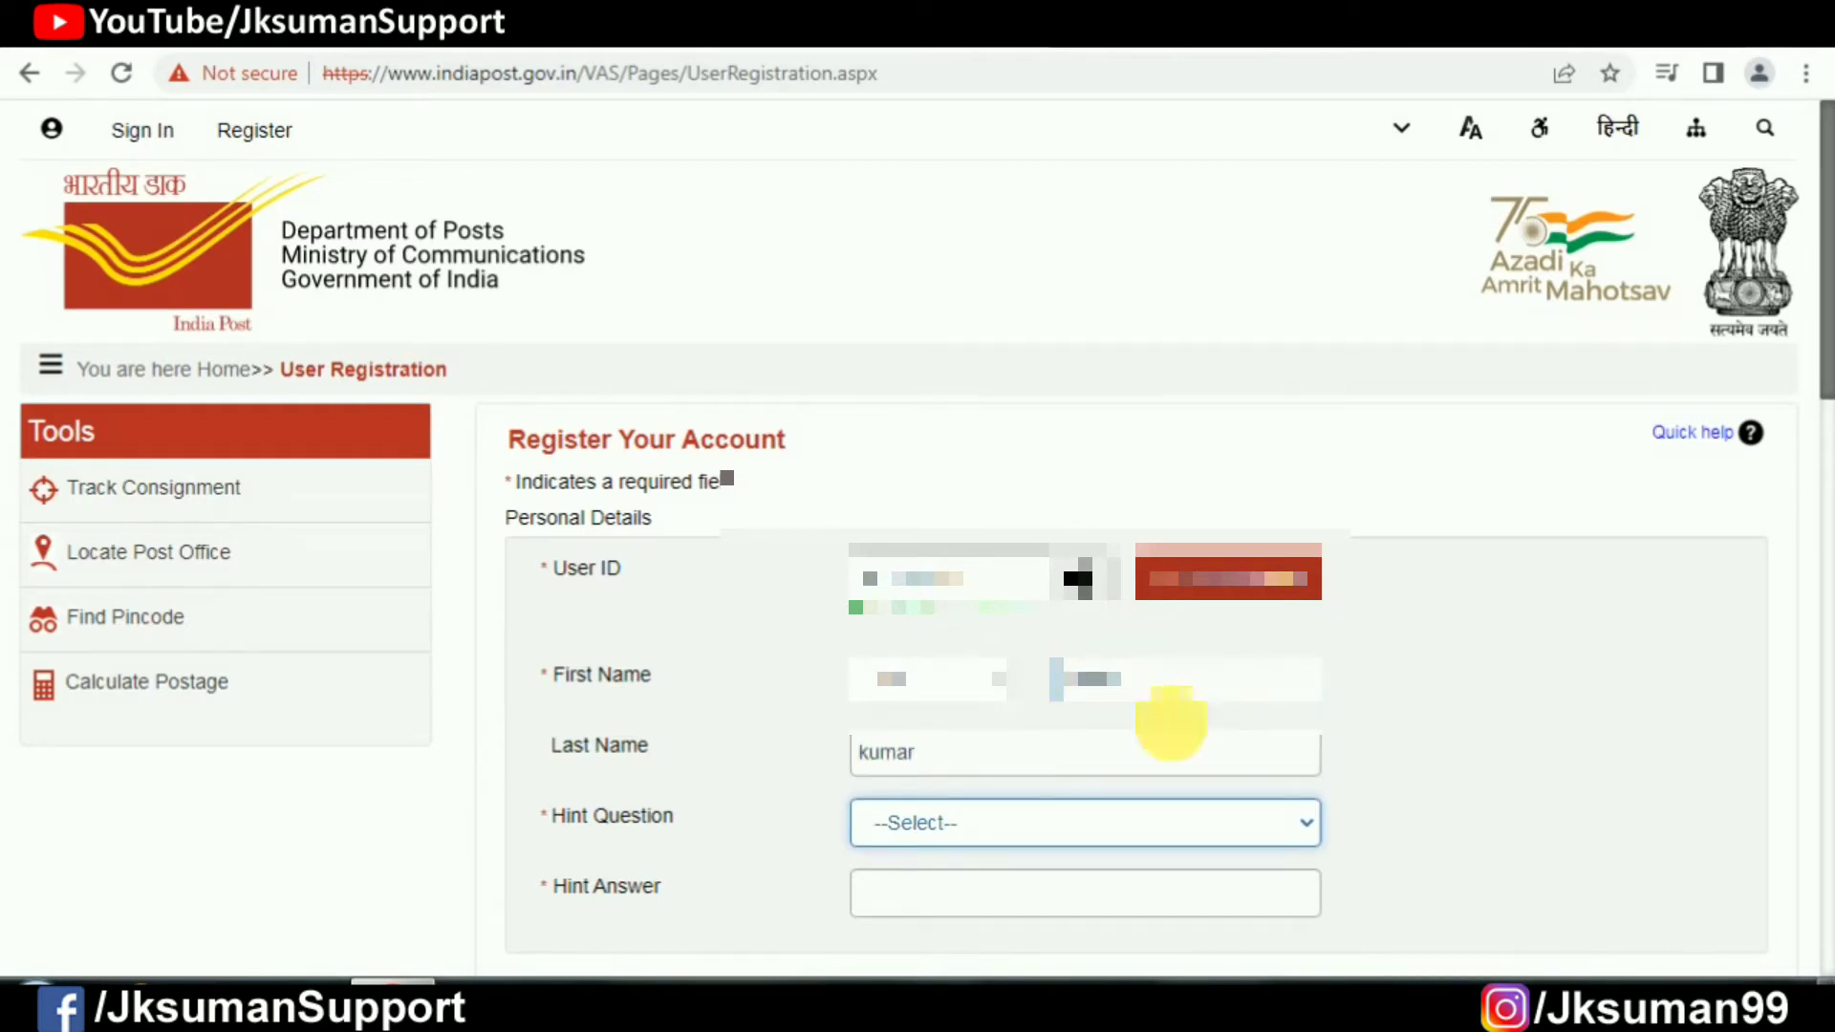
scroll(1548, 697, "down", 5)
left_click(936, 409)
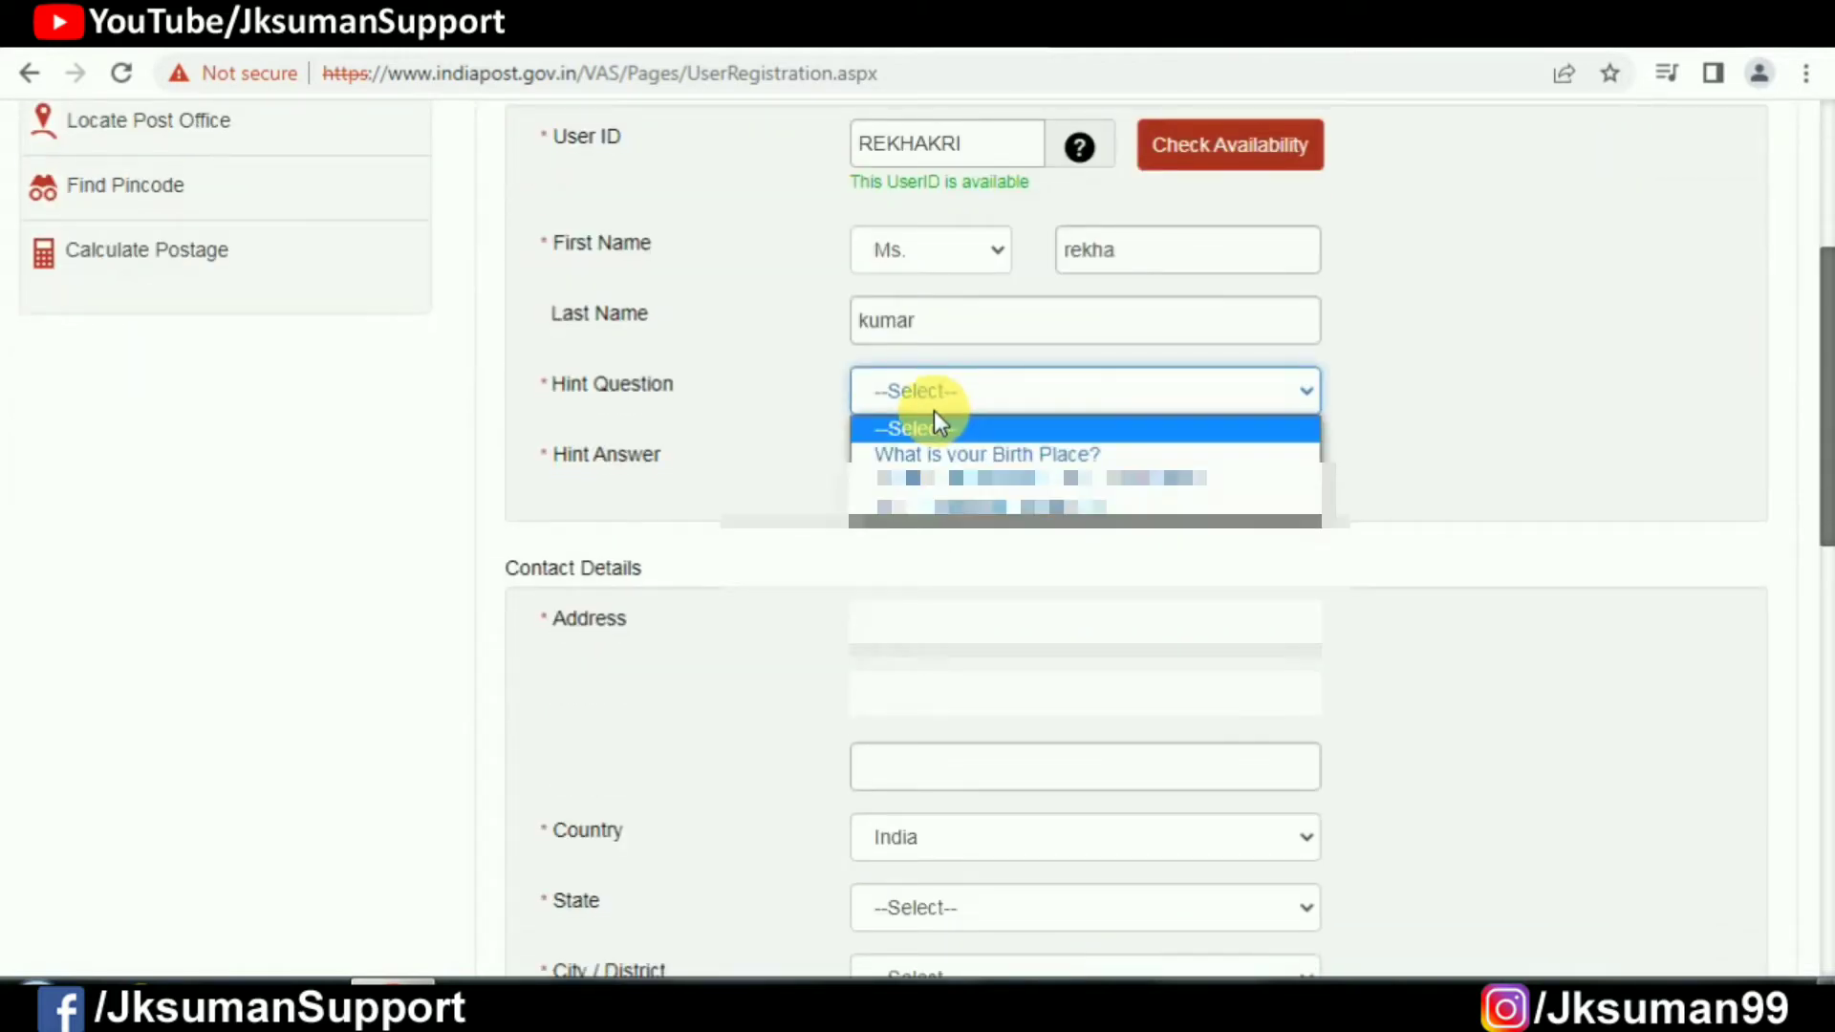
left_click(970, 508)
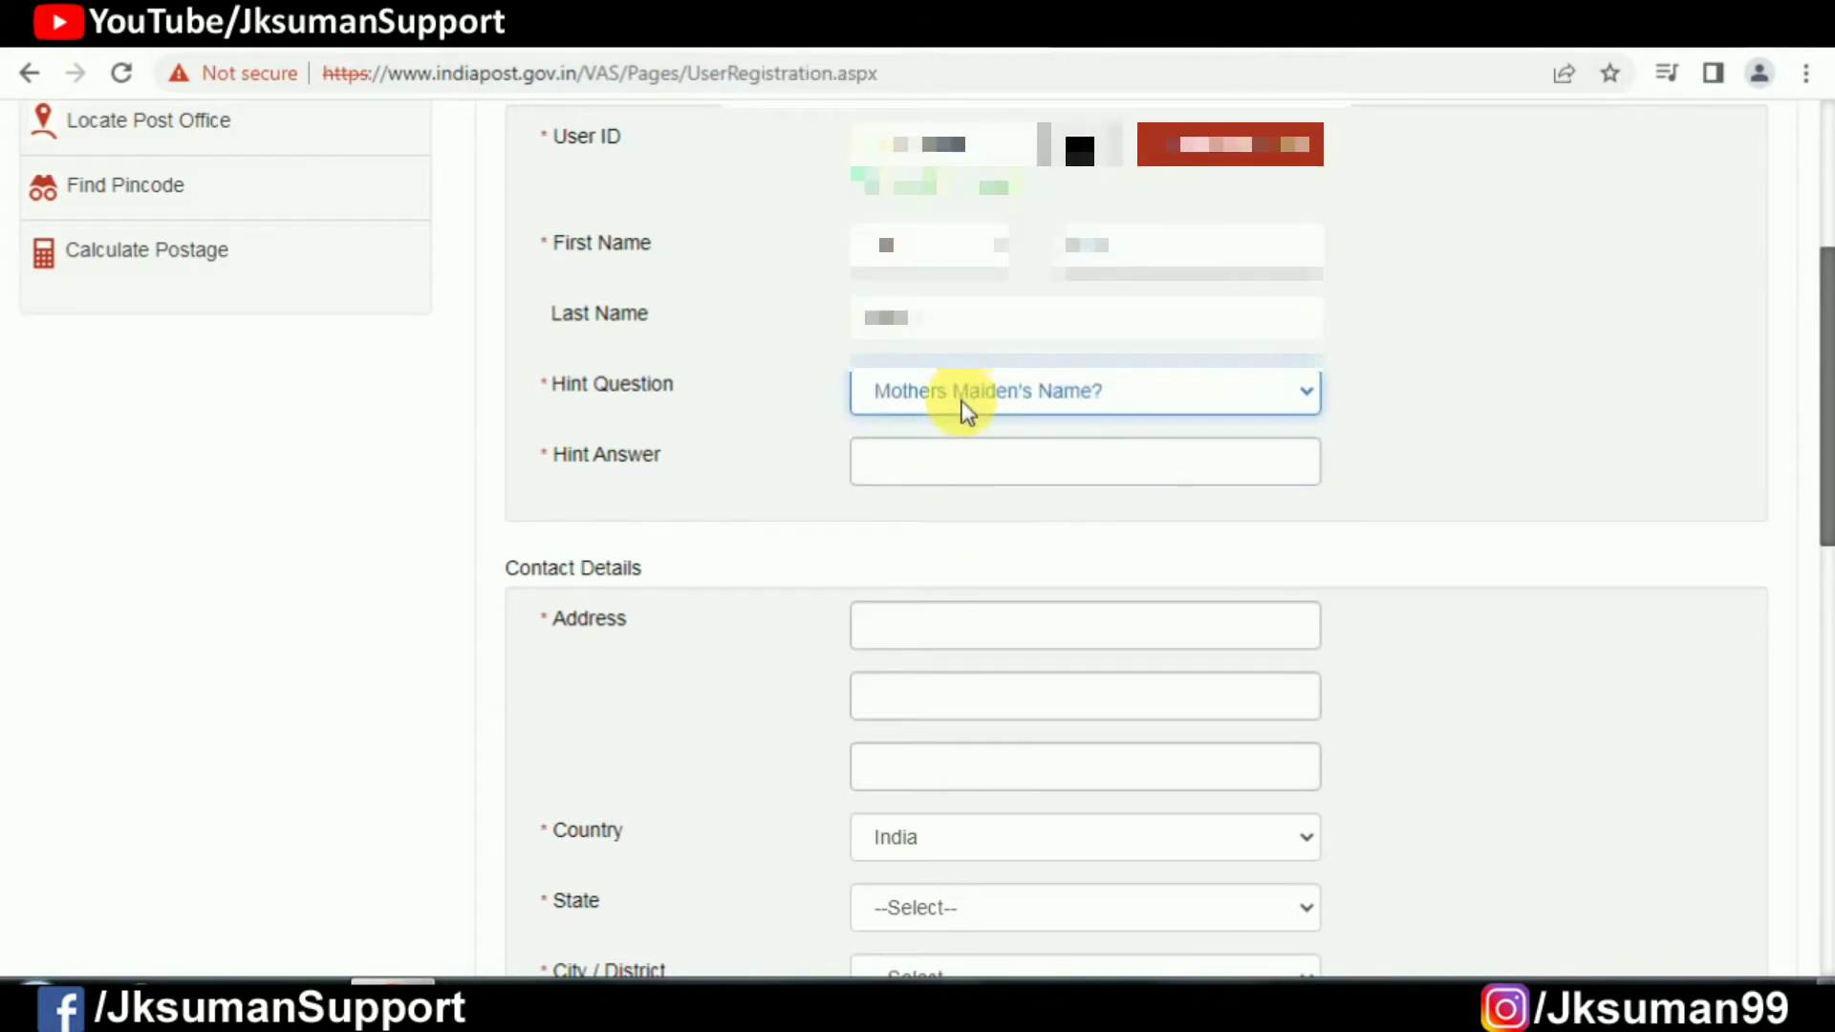
left_click(989, 468)
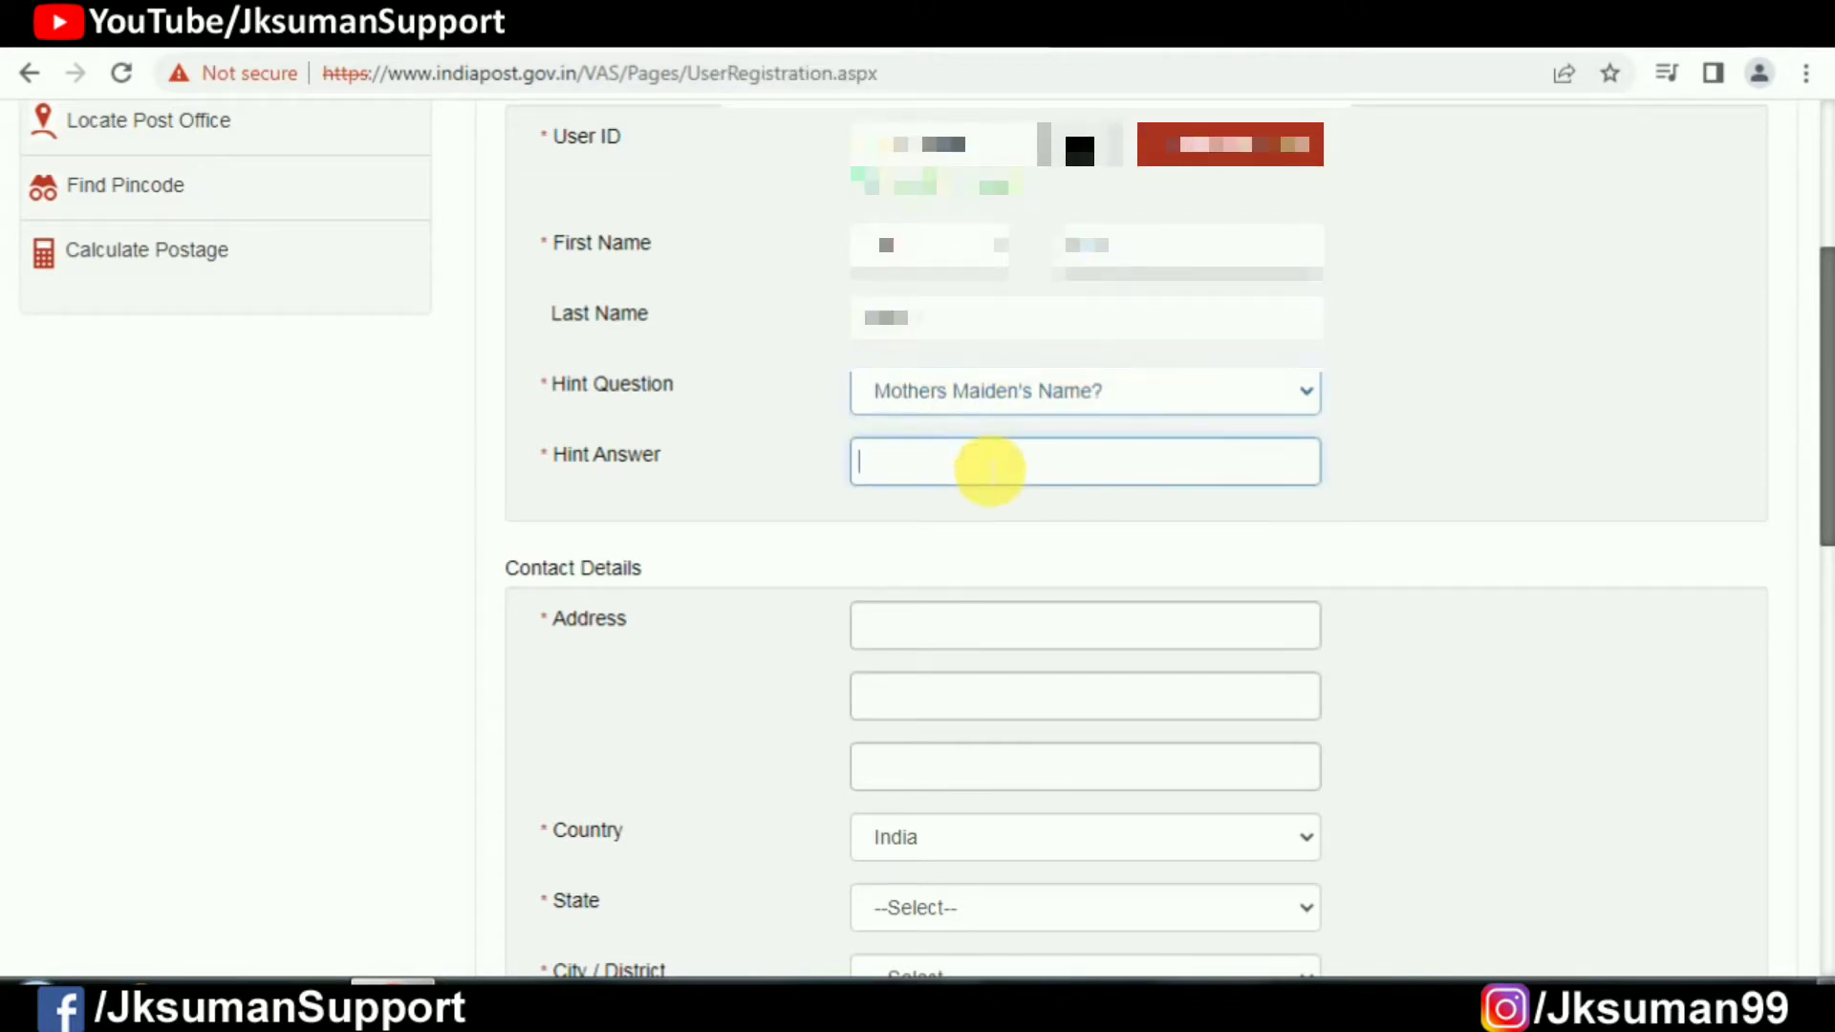
scroll(989, 468, "down", 3)
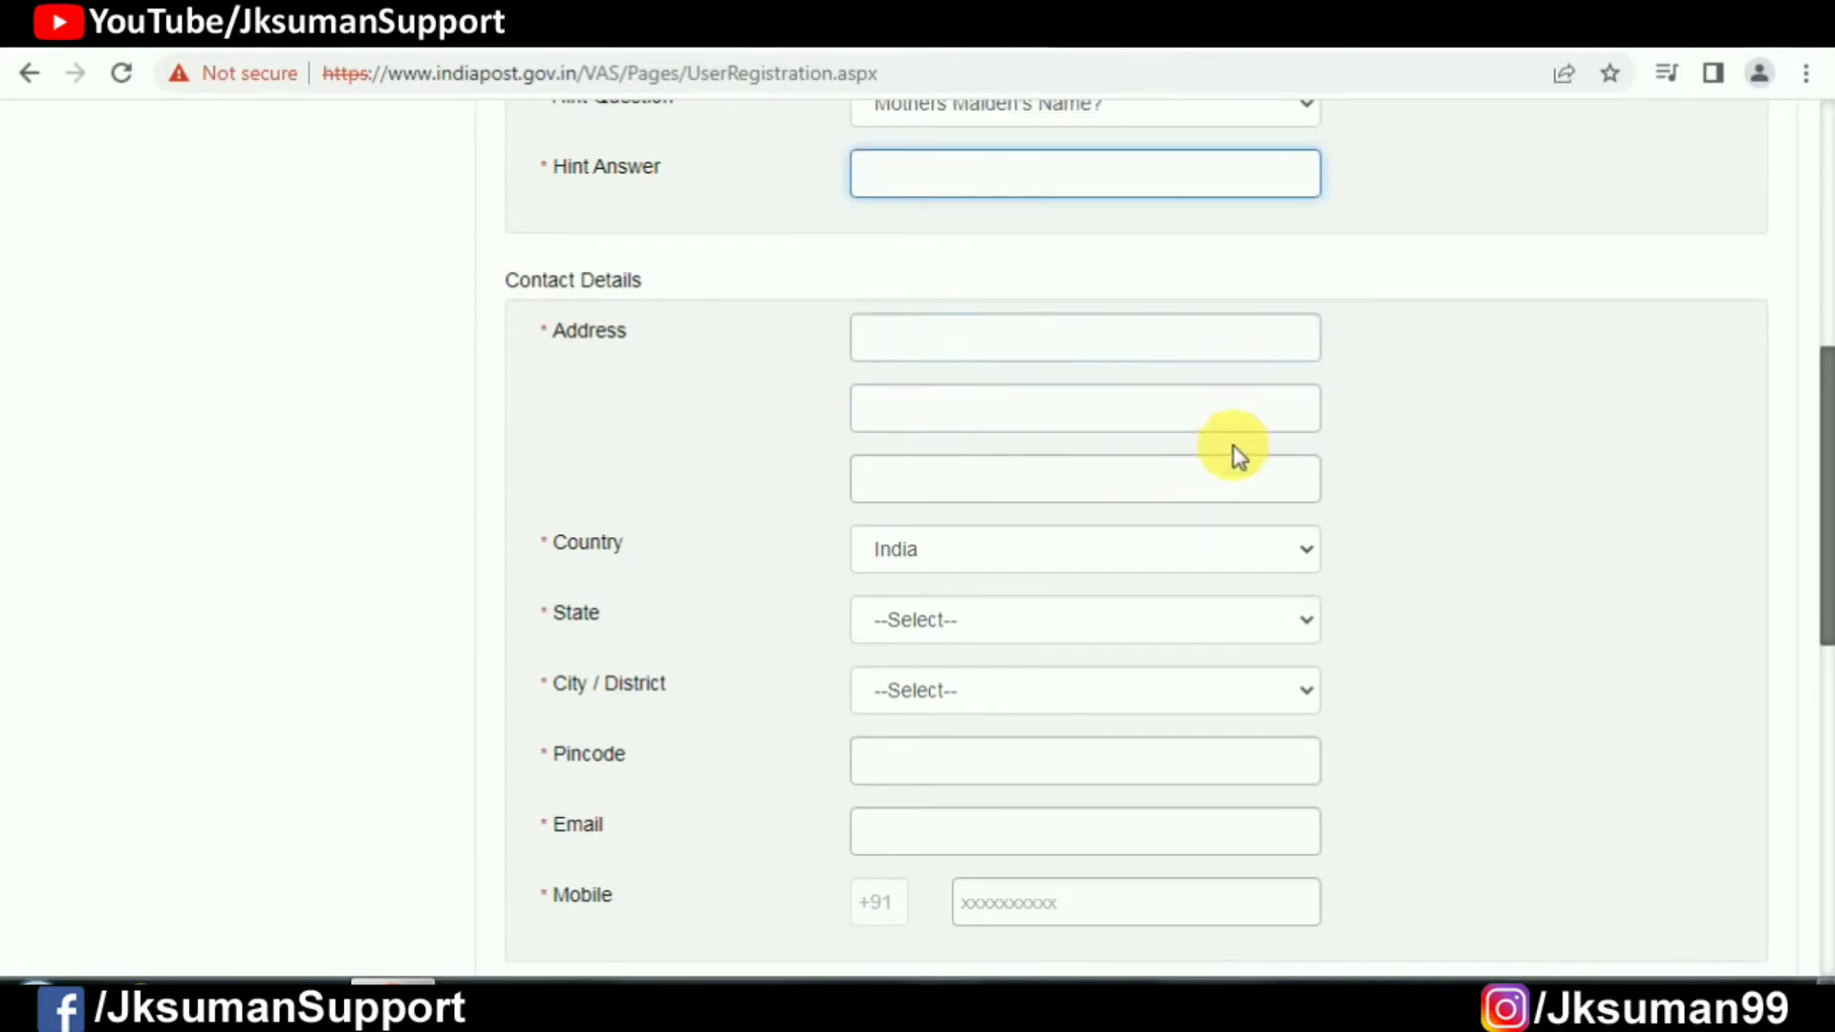
Step: Select State Bihar and City/District MADHEPURA in the contact details
scroll(1195, 445, "down", 3)
left_click(970, 334)
key("b")
key("Return")
left_click(1146, 412)
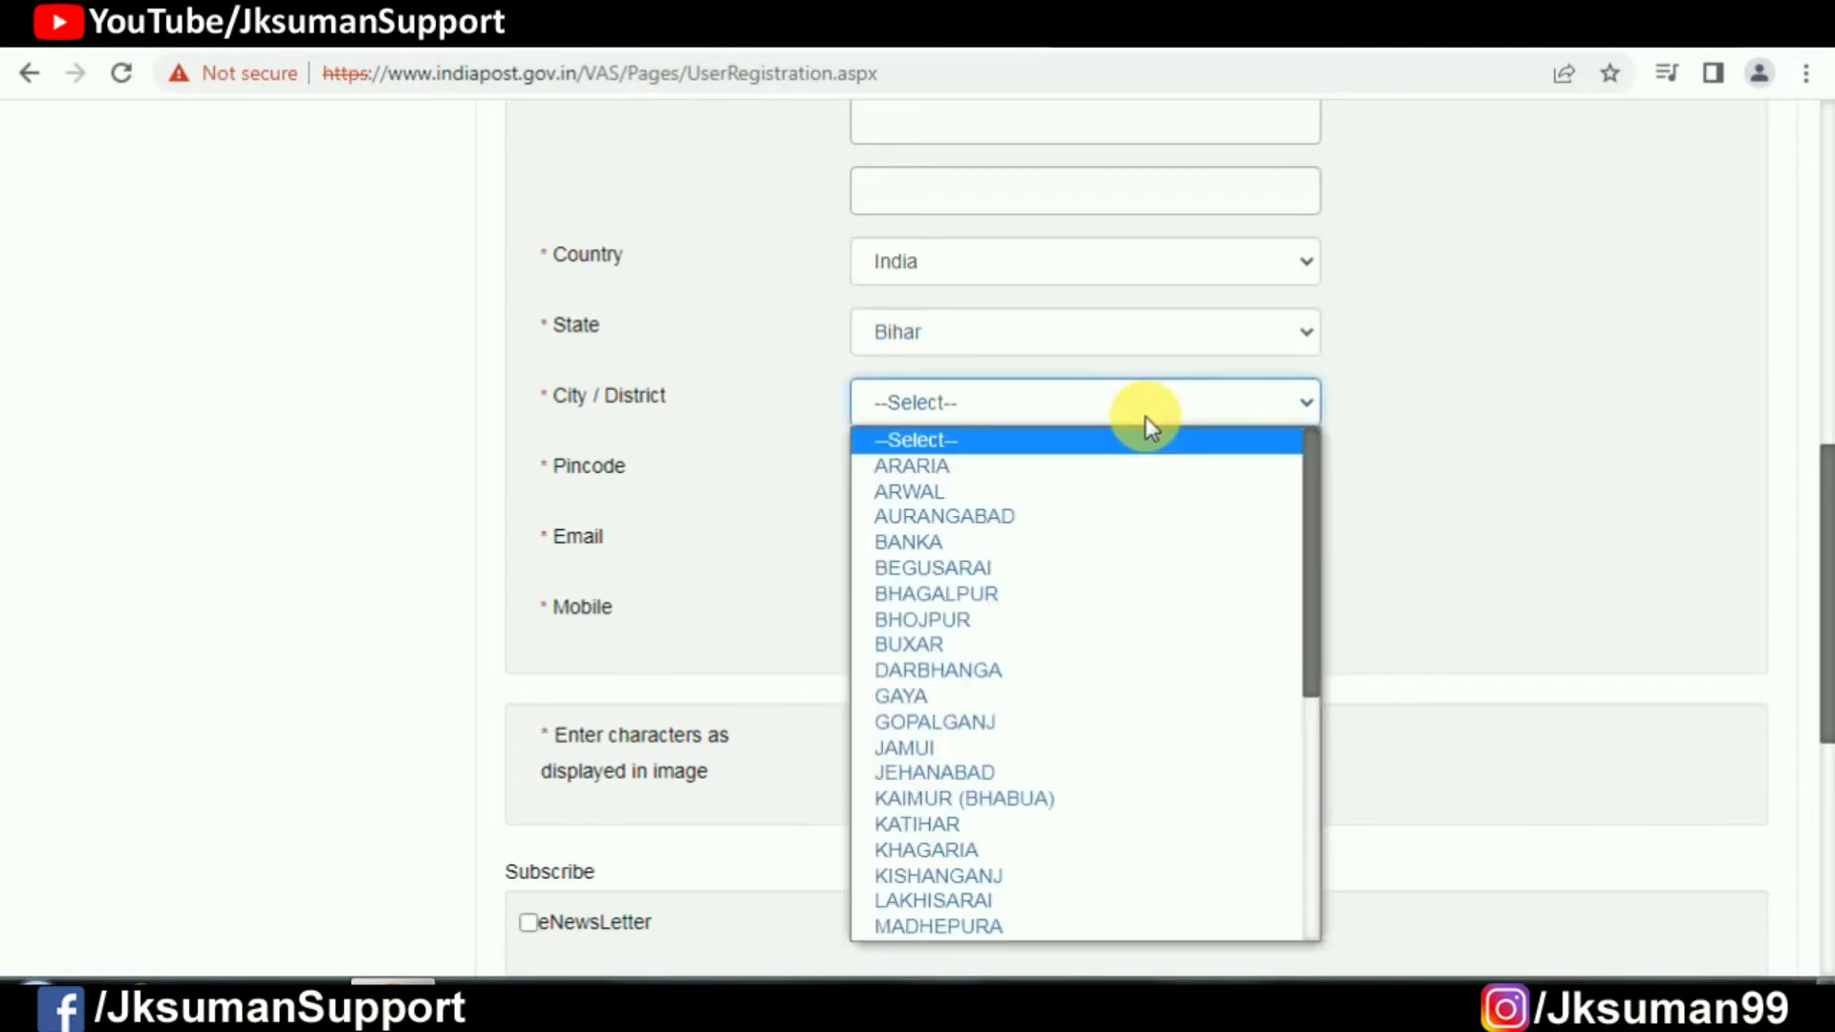
key("m")
key("Return")
Step: Enter pincode 852113 and the email address, then submit the registration form
left_click(1082, 496)
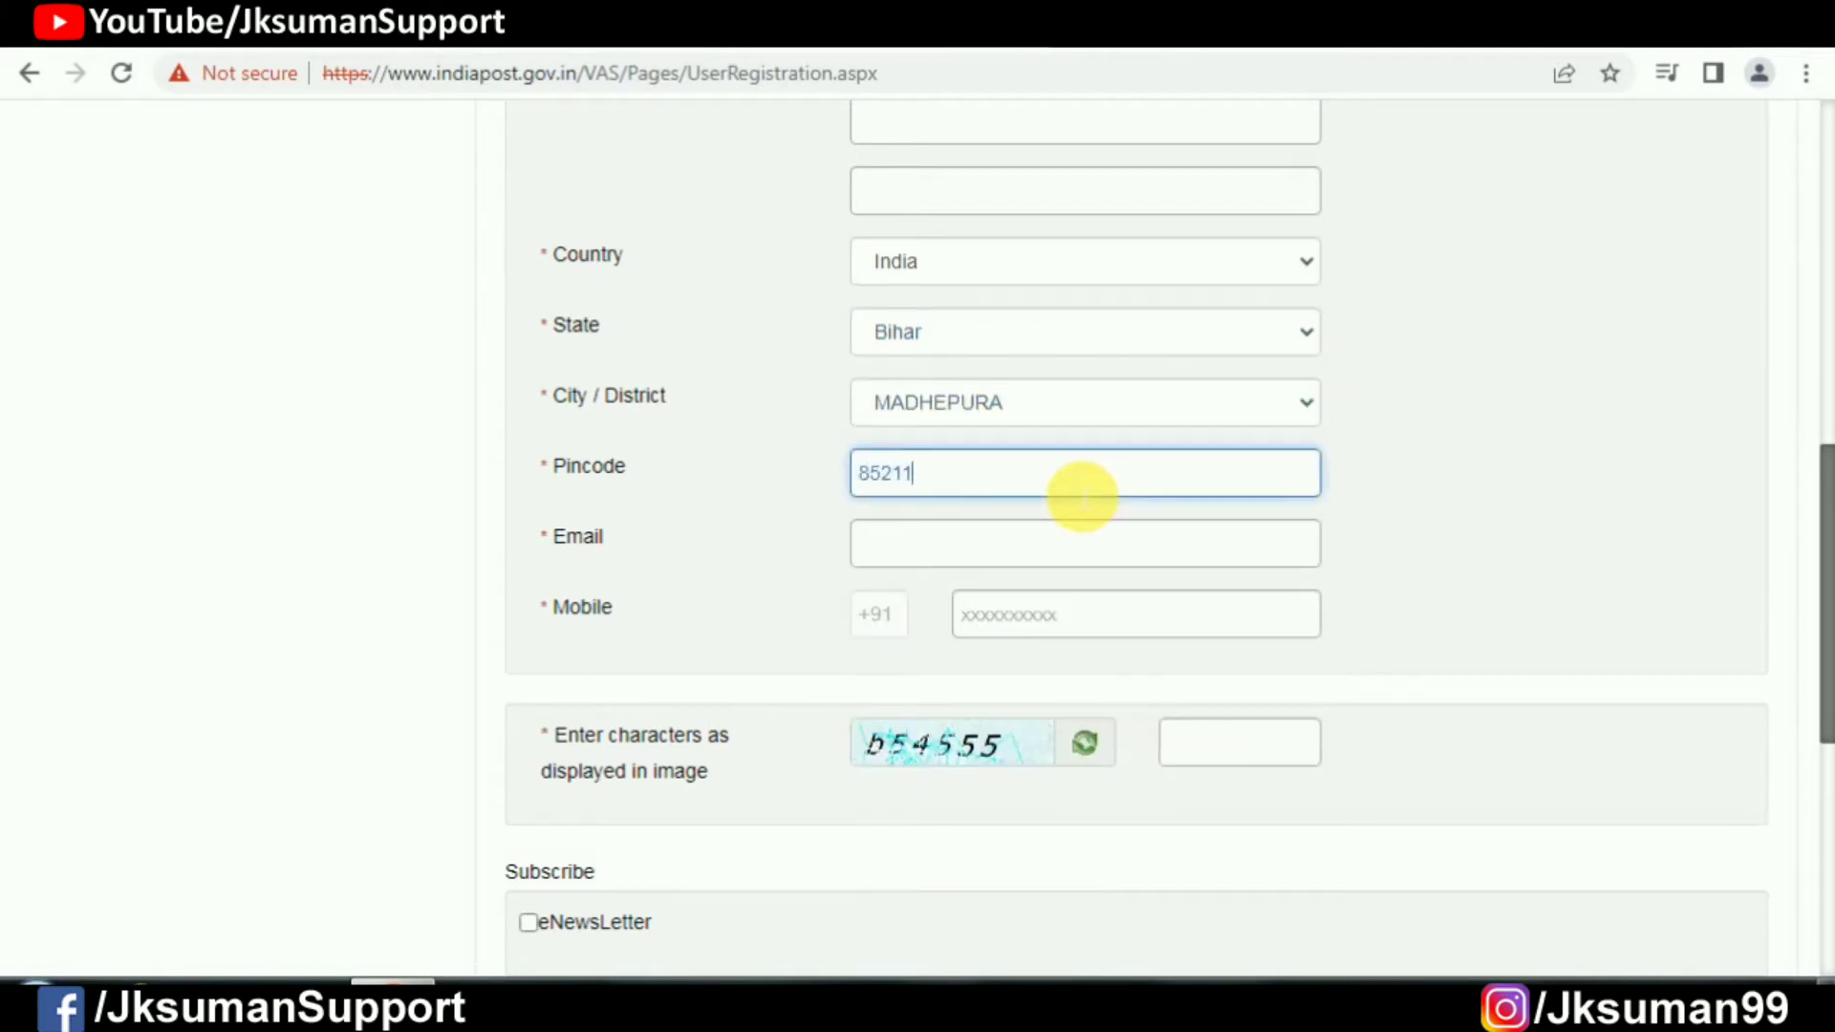
left_click(1039, 559)
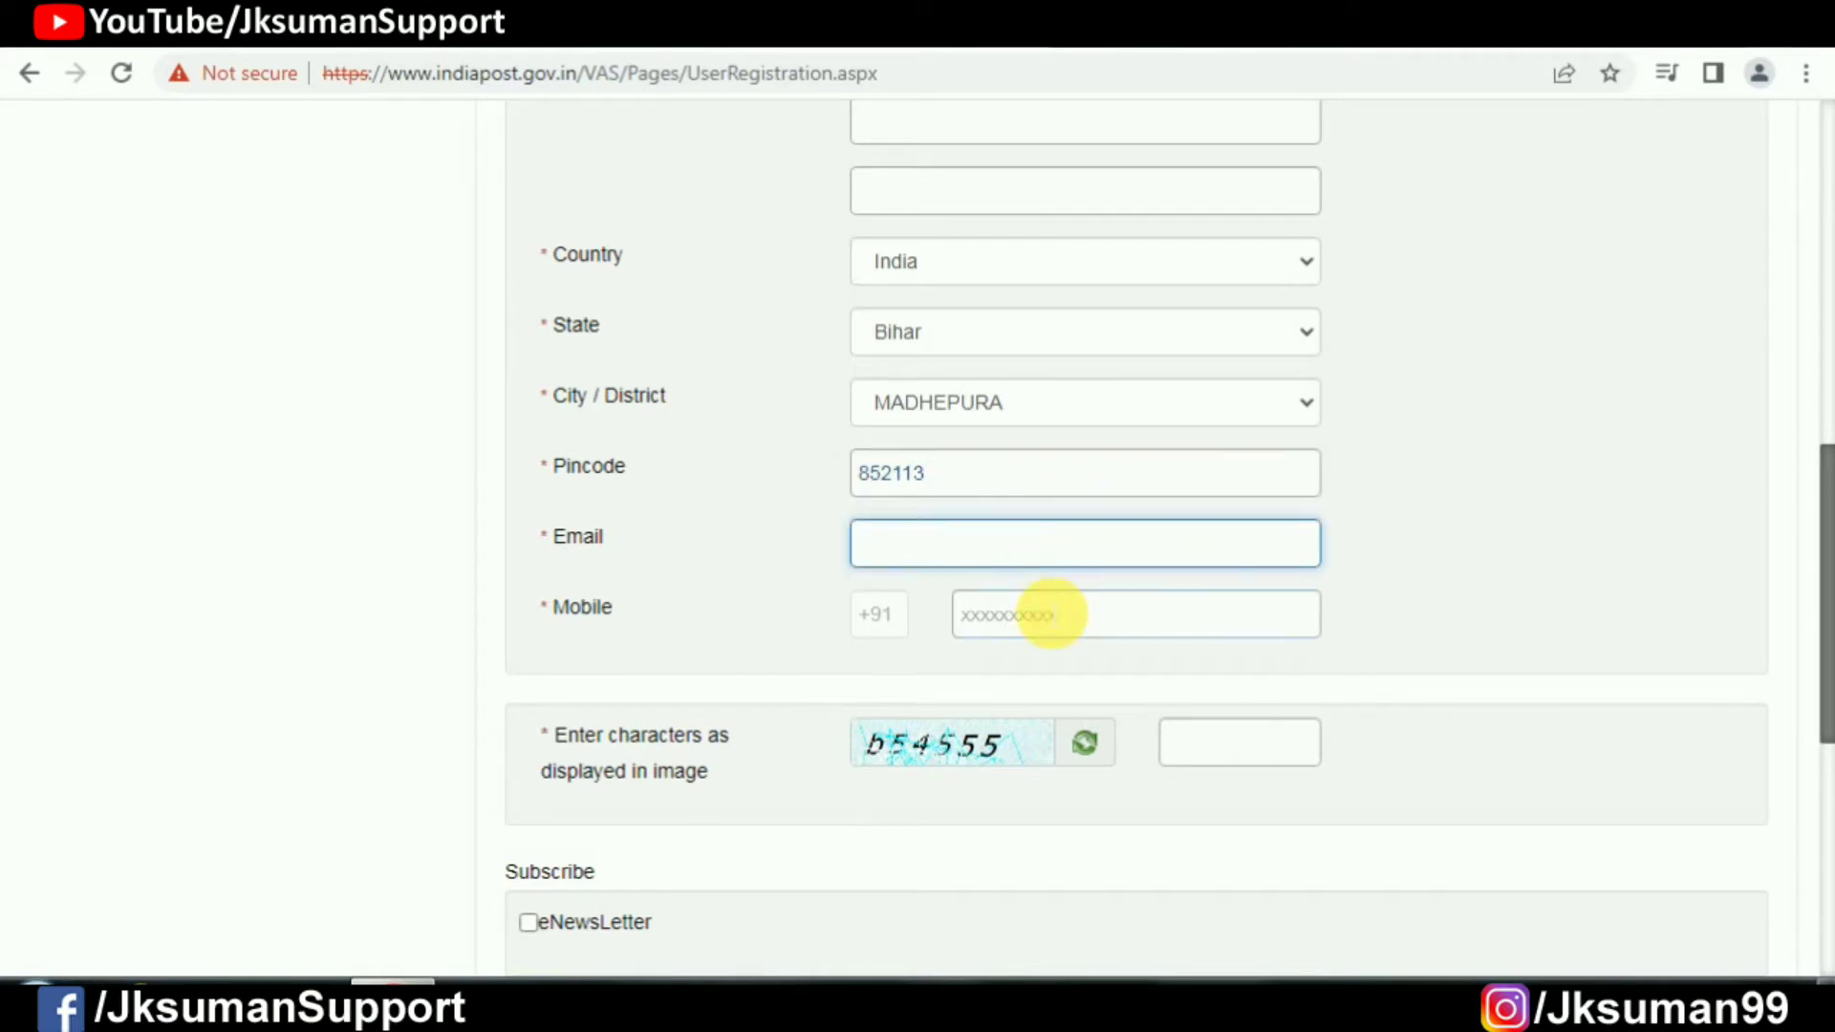
scroll(1053, 614, "down", 3)
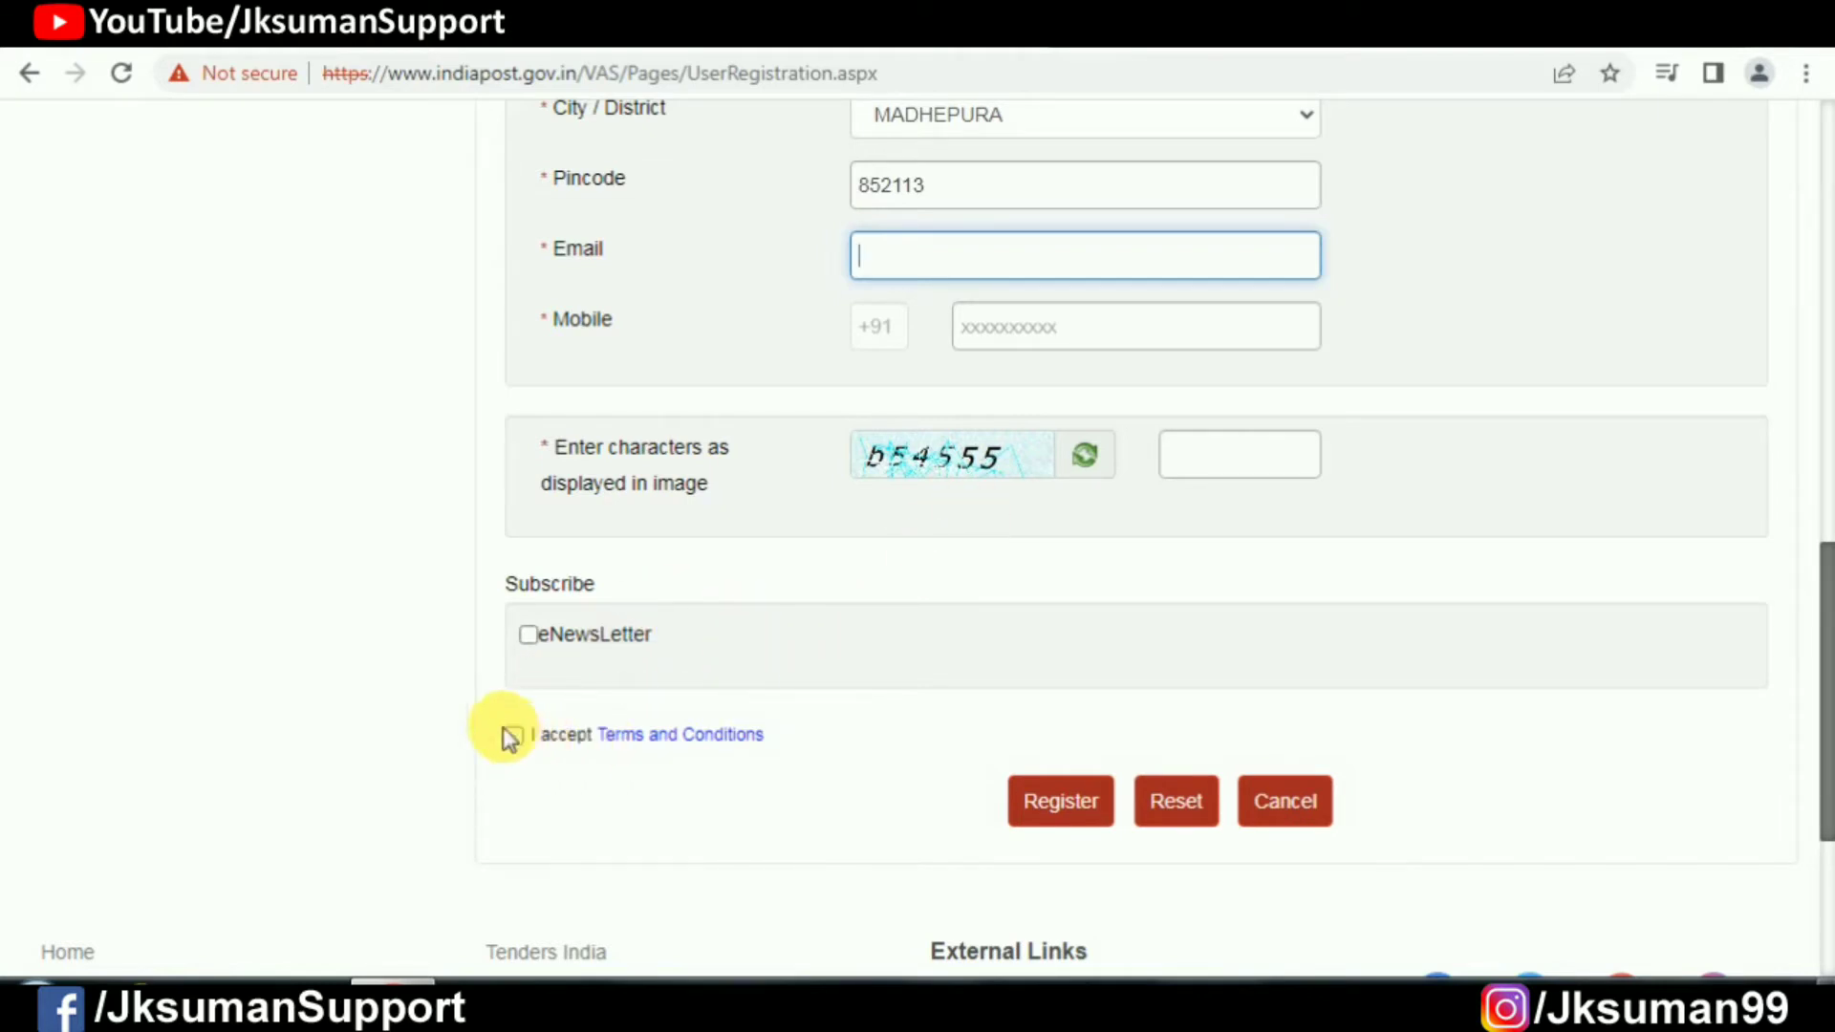
left_click(1060, 802)
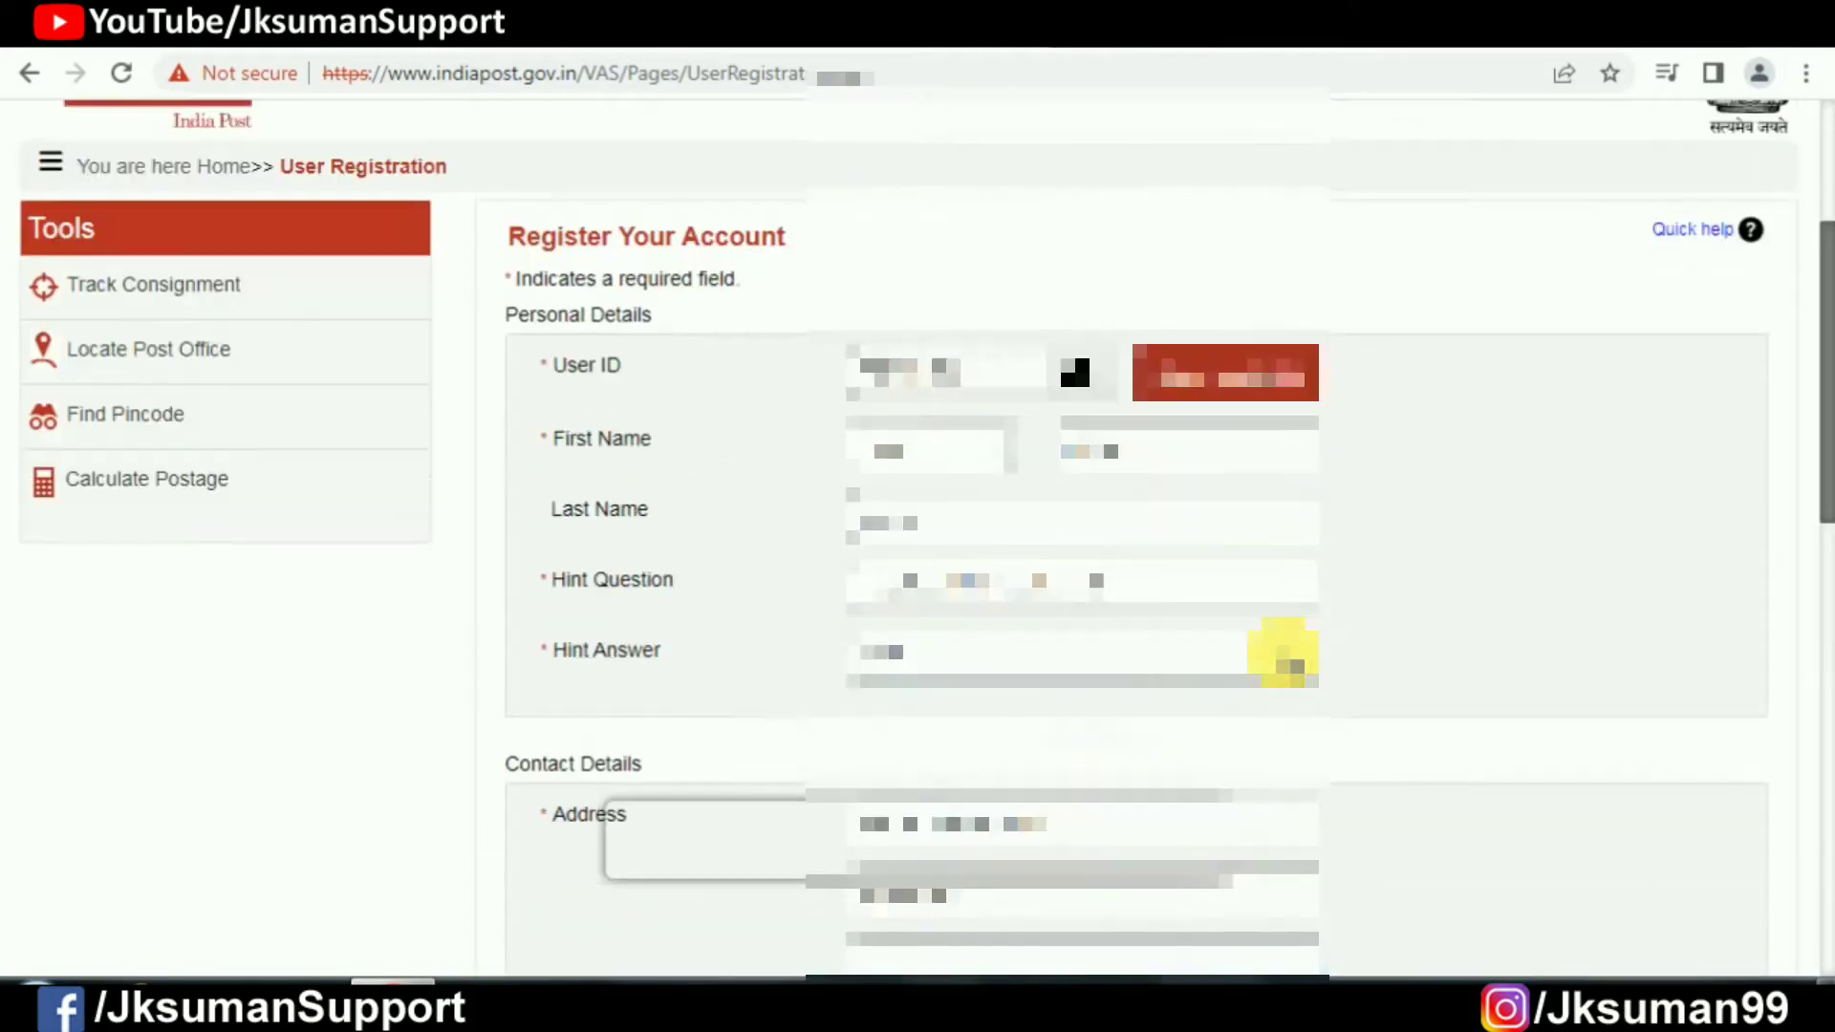
Step: Enter captcha 55a935 and submit the completed registration again
scroll(917, 449, "down", 10)
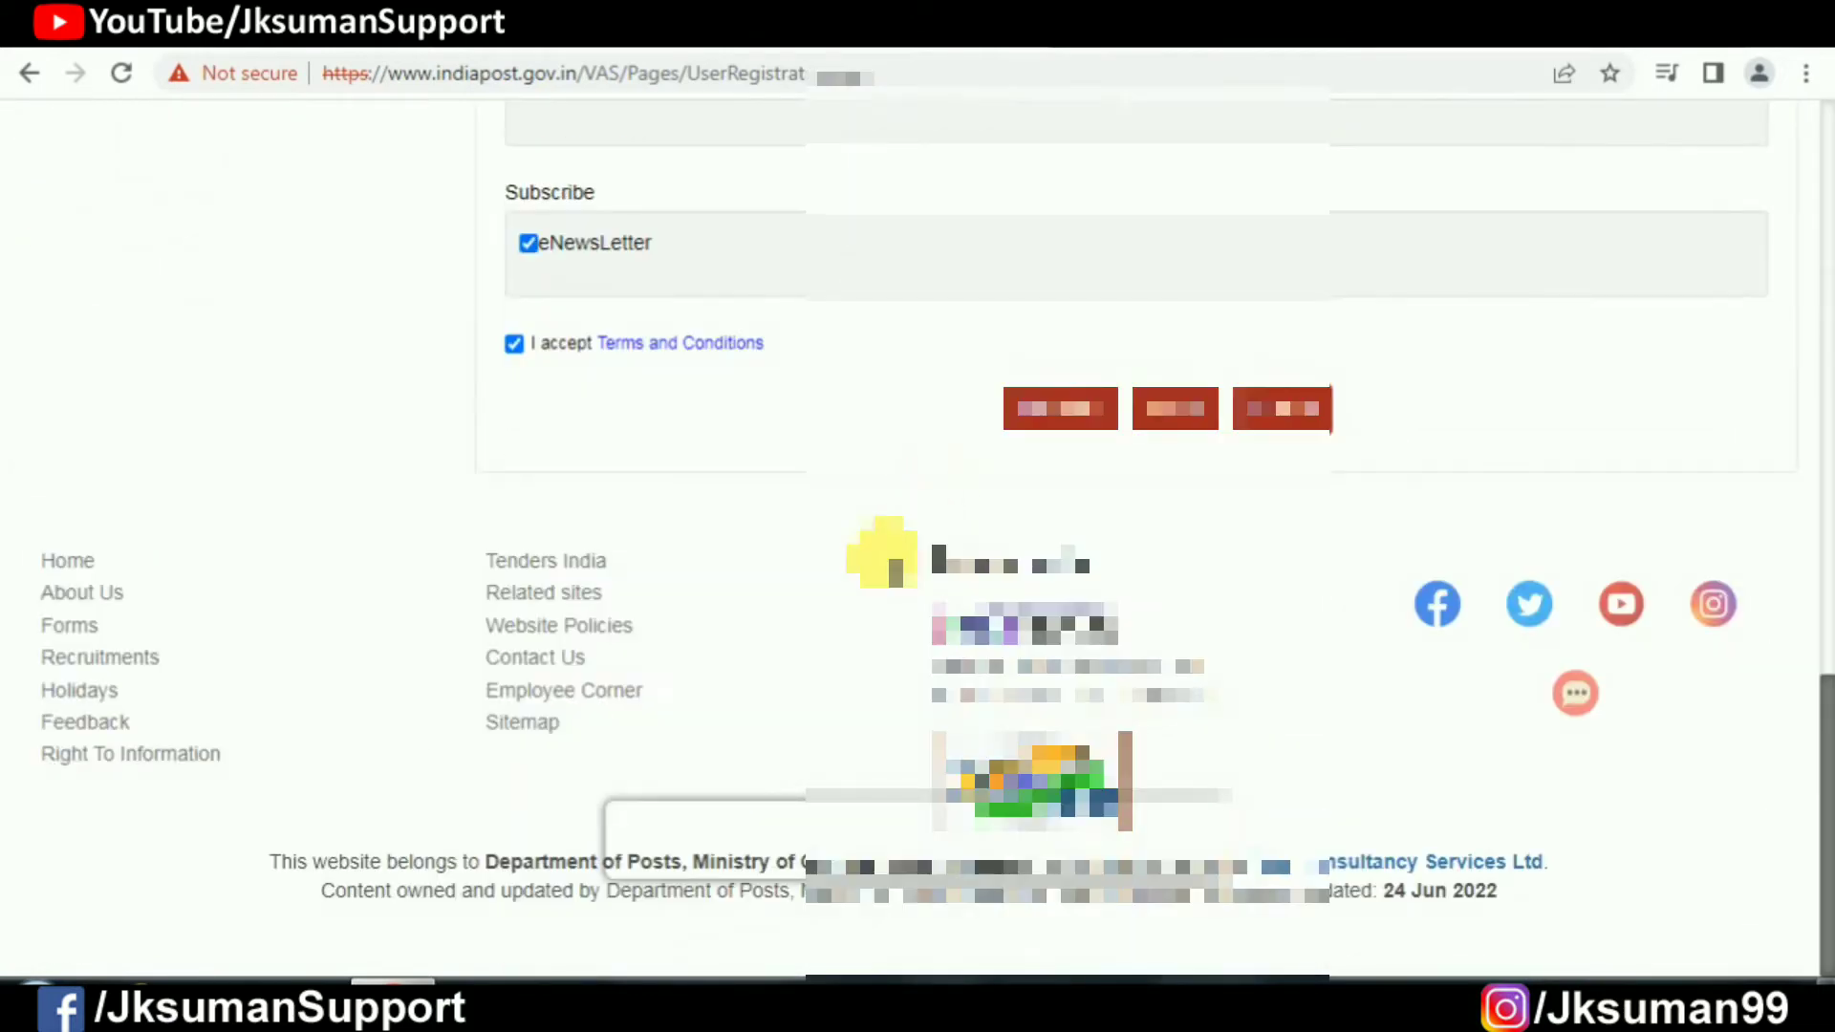
scroll(879, 559, "up", 10)
scroll(881, 563, "down", 6)
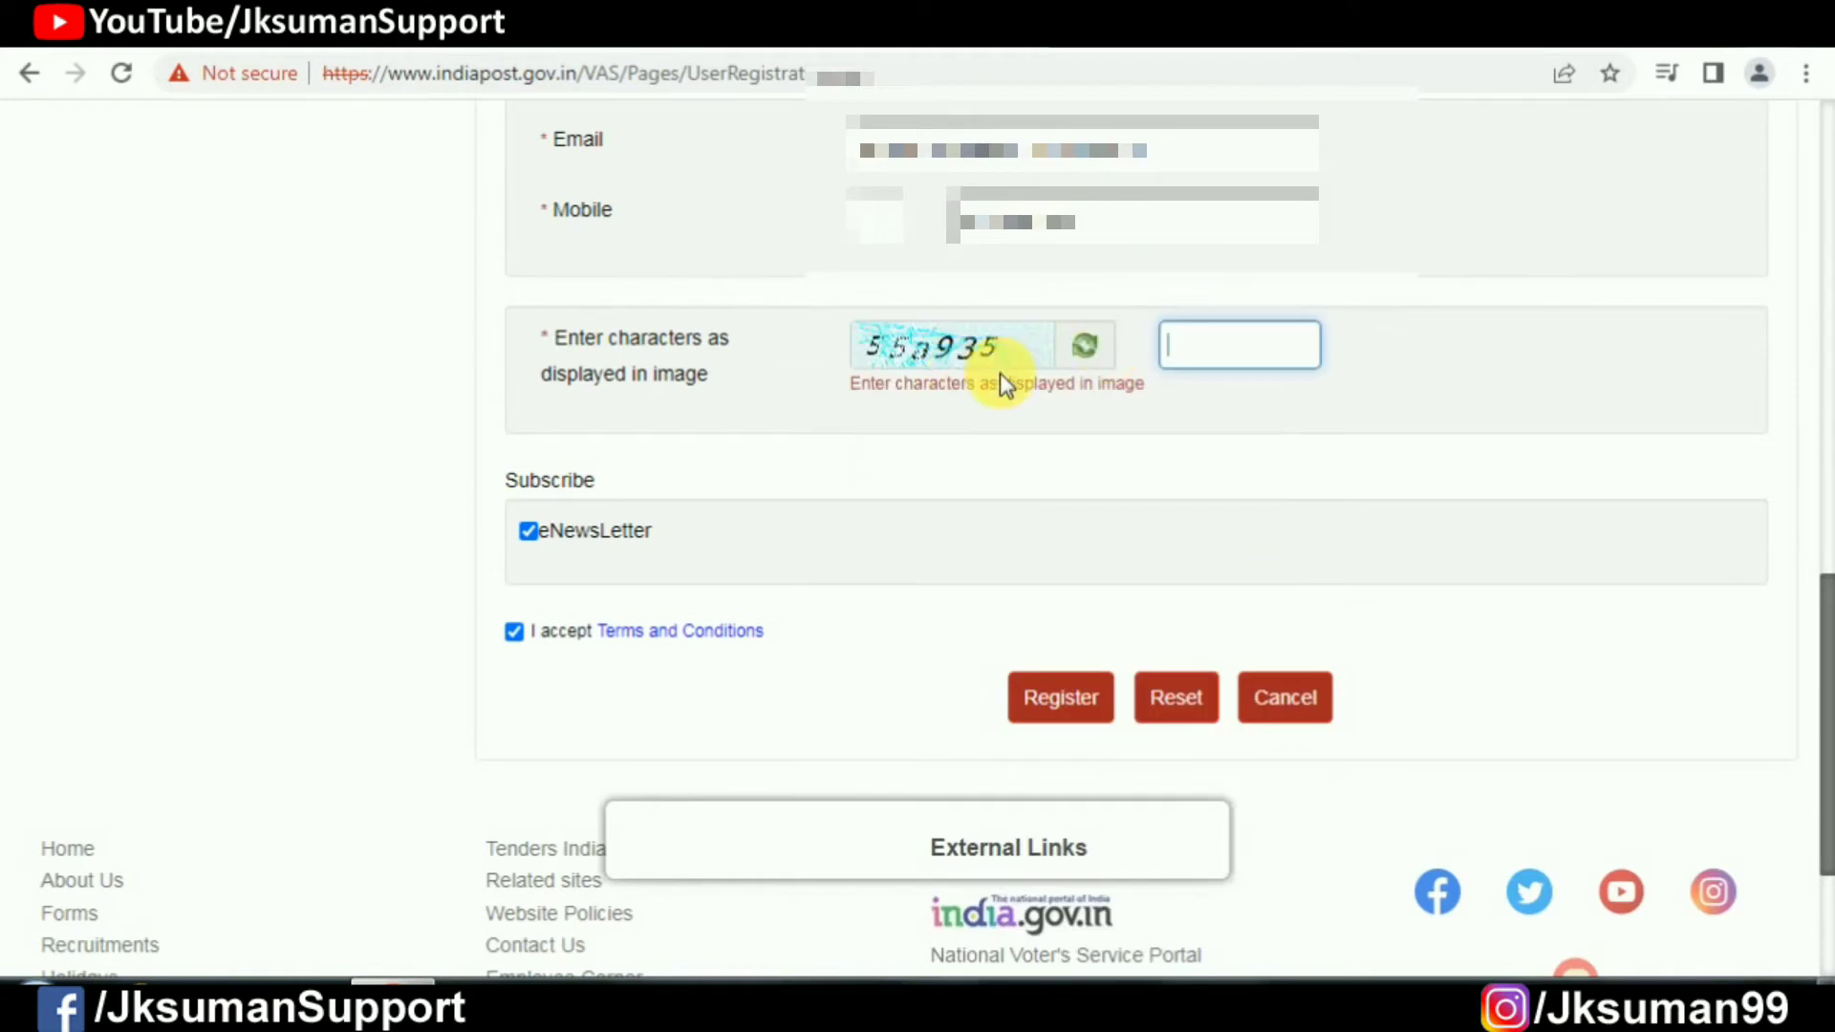
left_click(1252, 350)
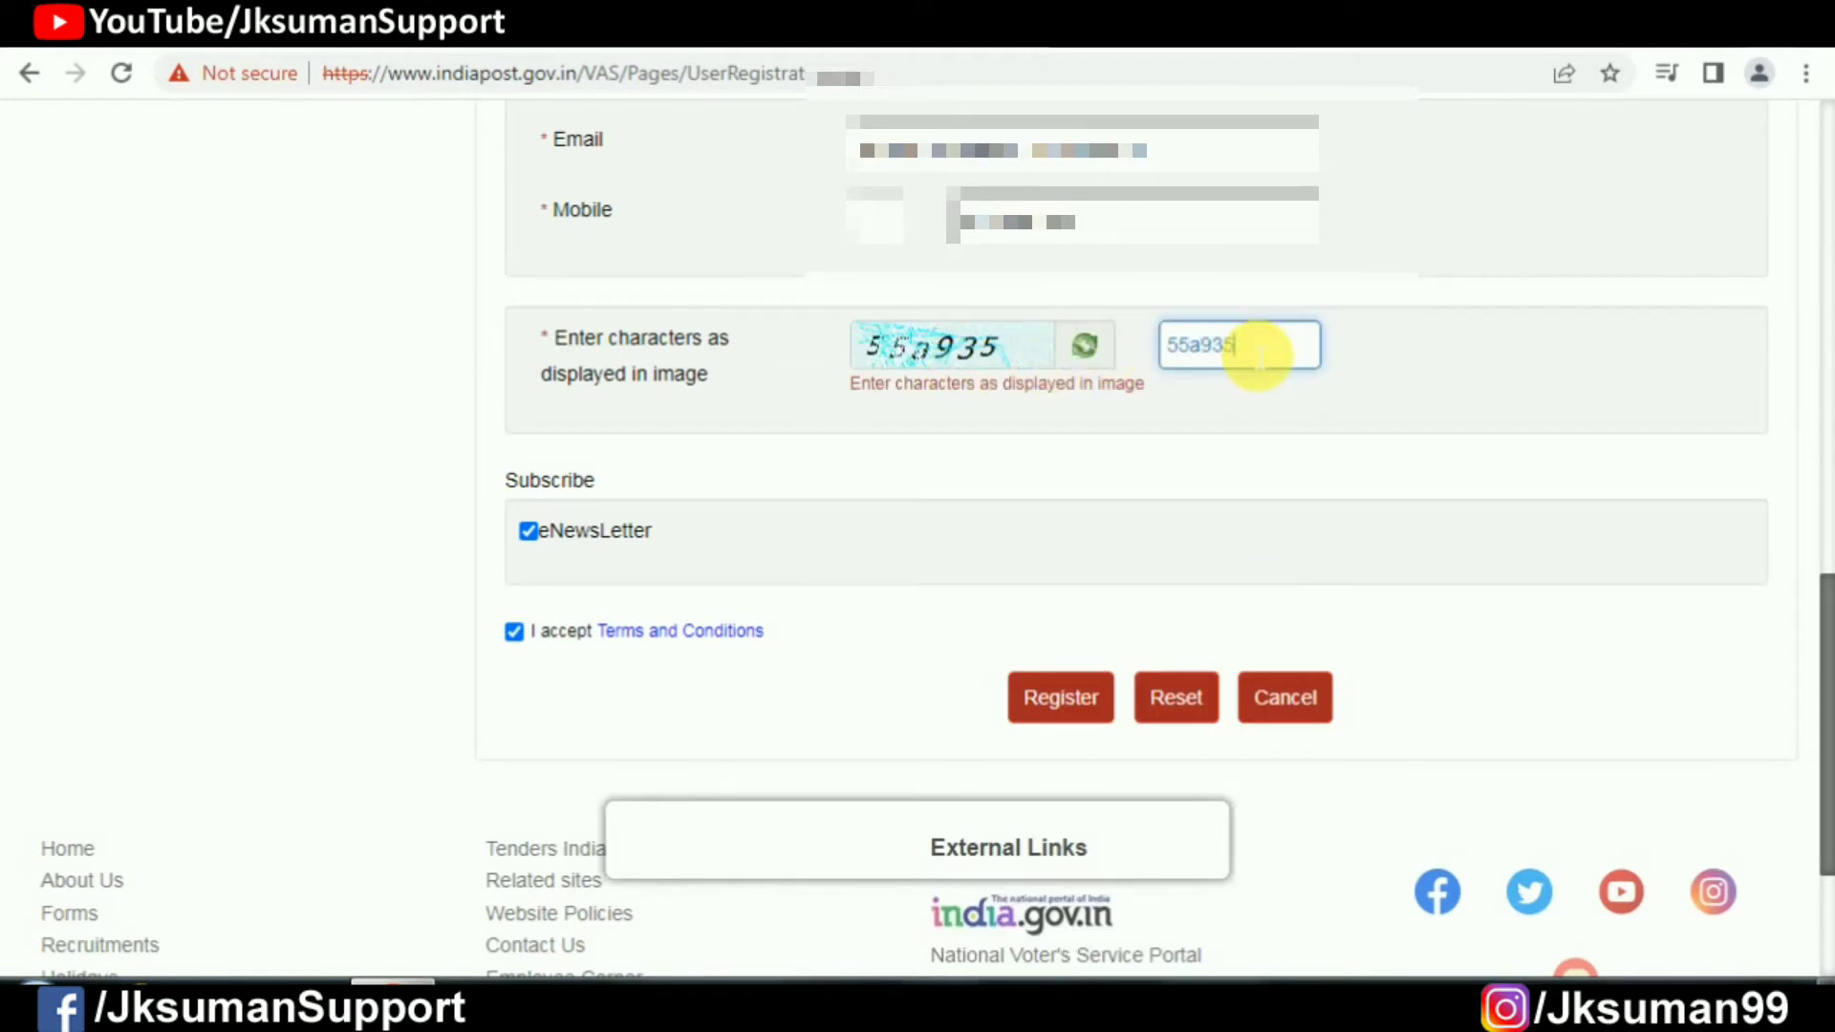
left_click(1088, 692)
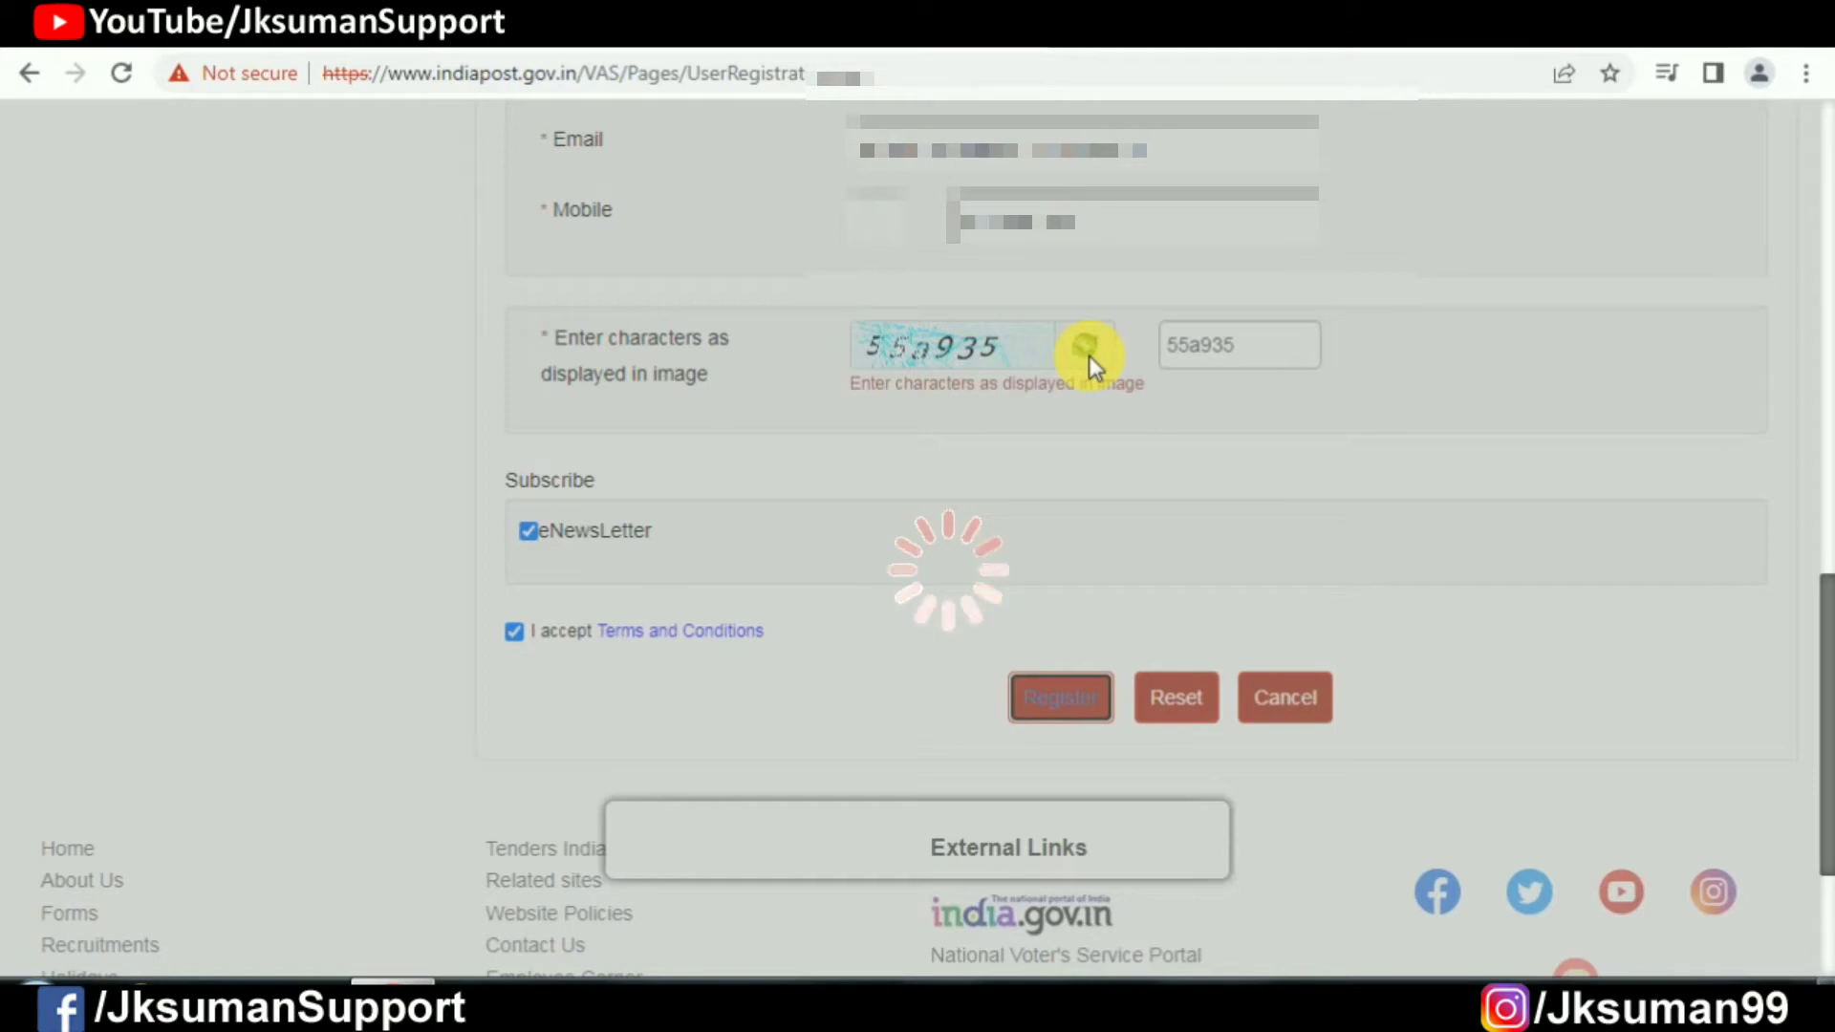
Step: Scroll the Registration Complete page confirming the activation link and OTP were emailed
scroll(950, 539, "up", 15)
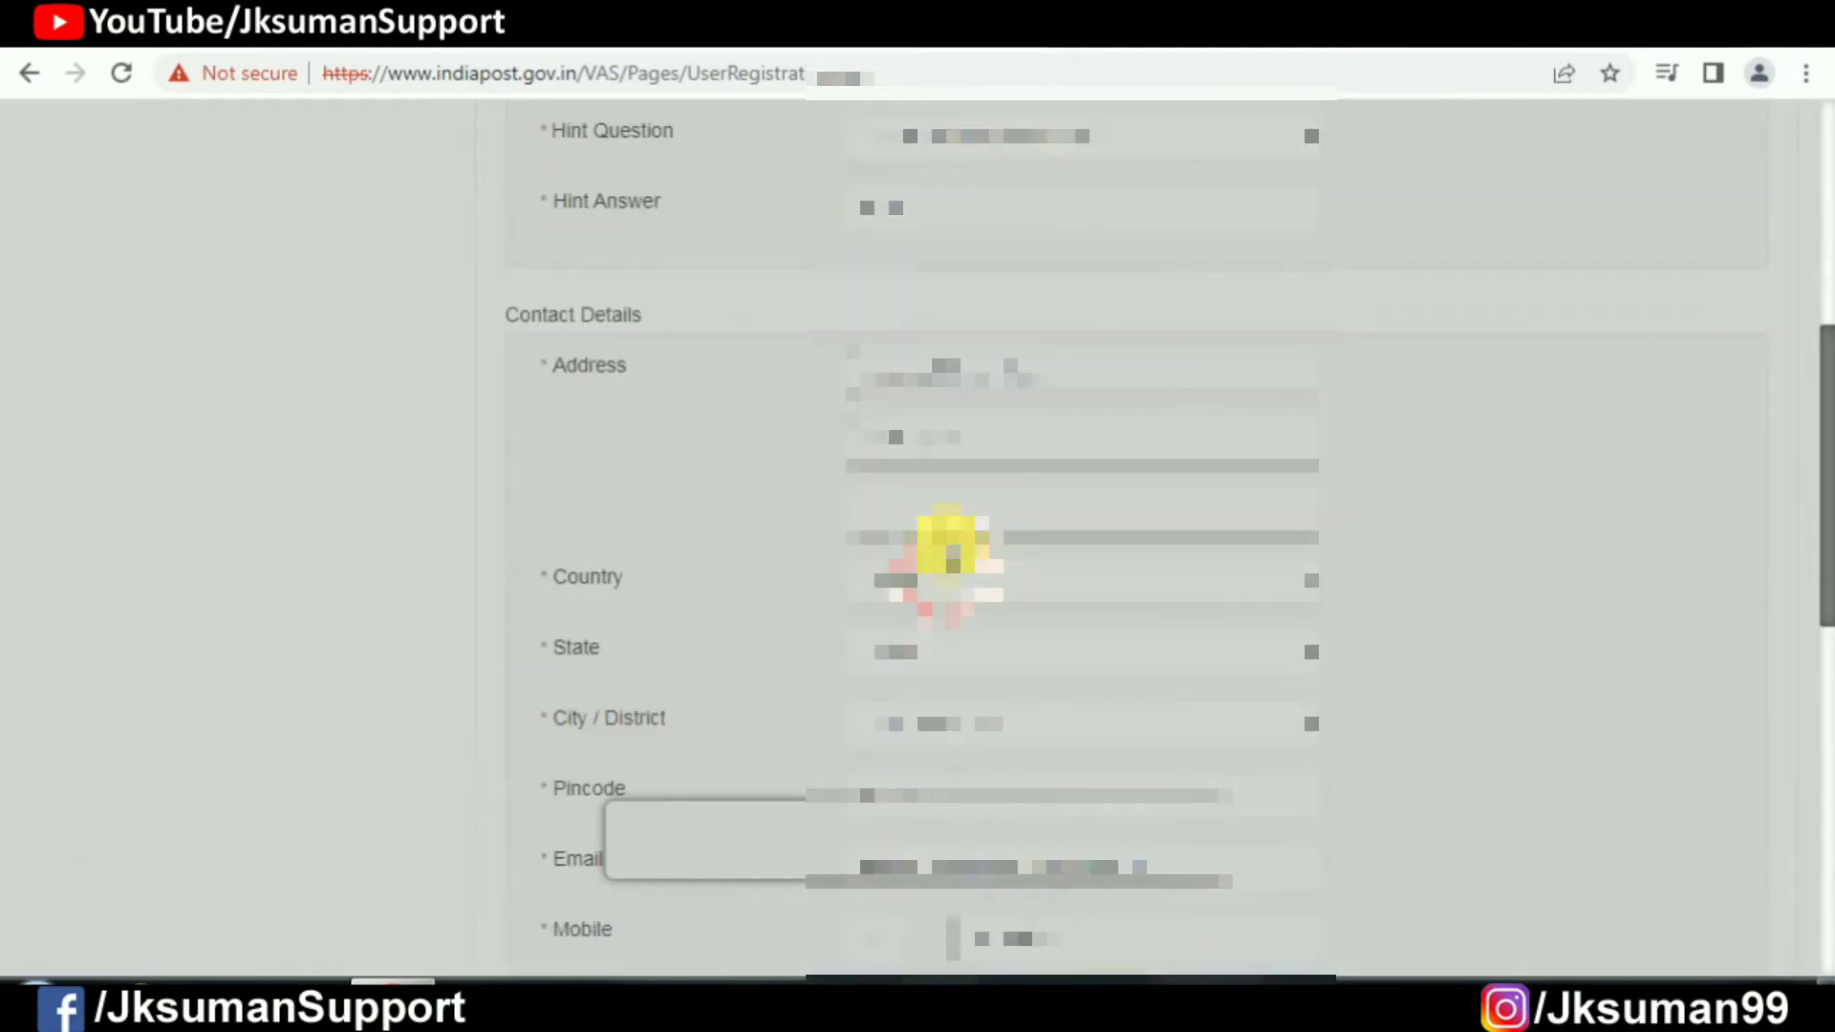
scroll(950, 545, "down", 12)
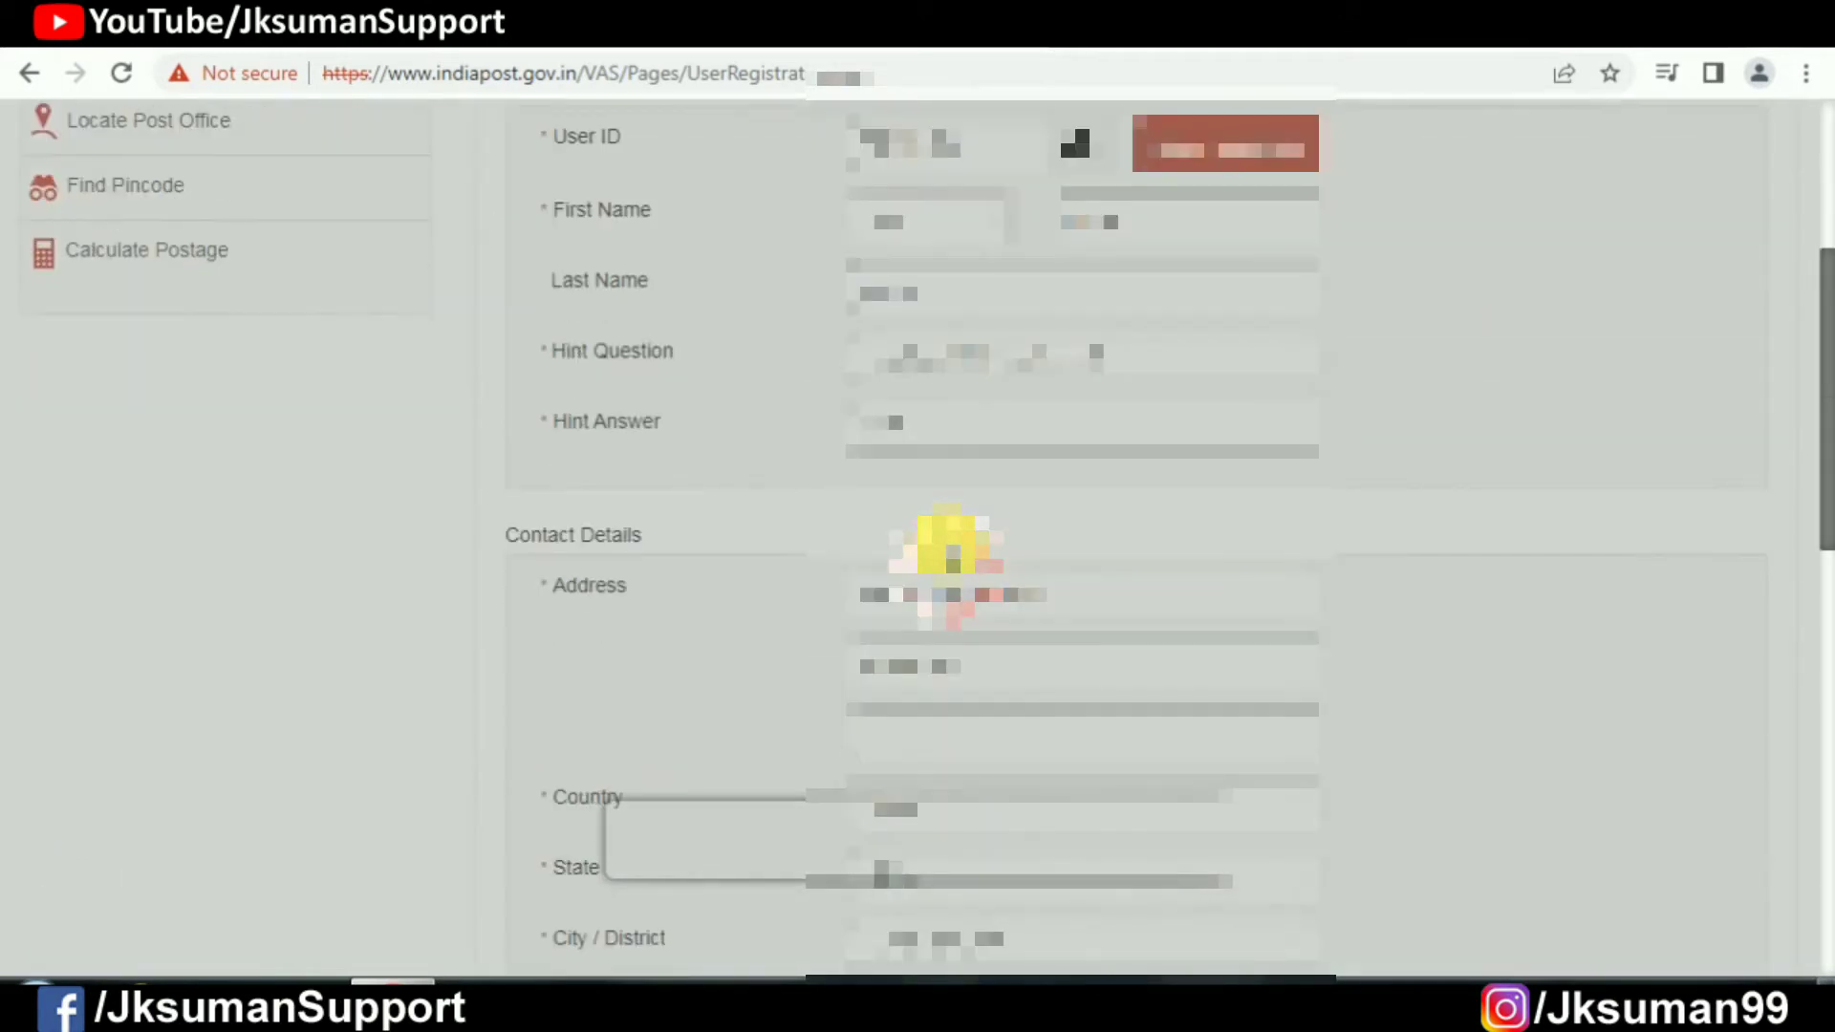
scroll(946, 543, "up", 15)
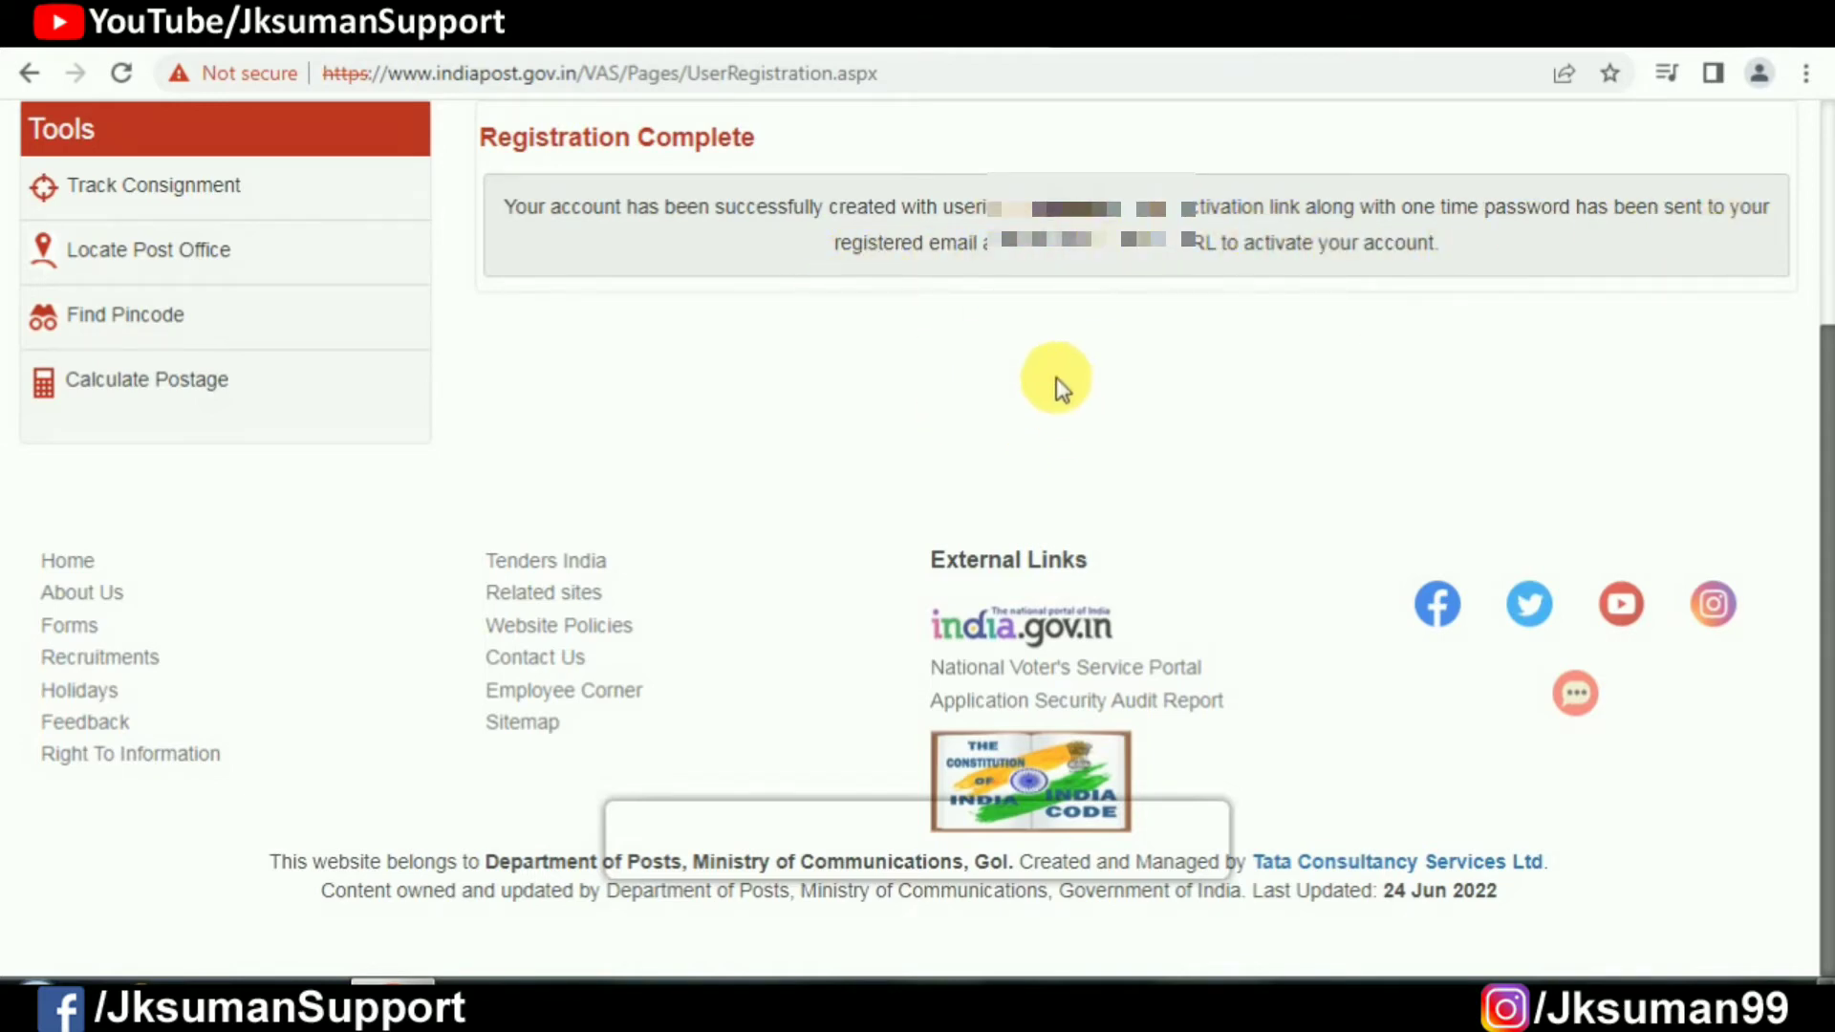
scroll(850, 330, "up", 3)
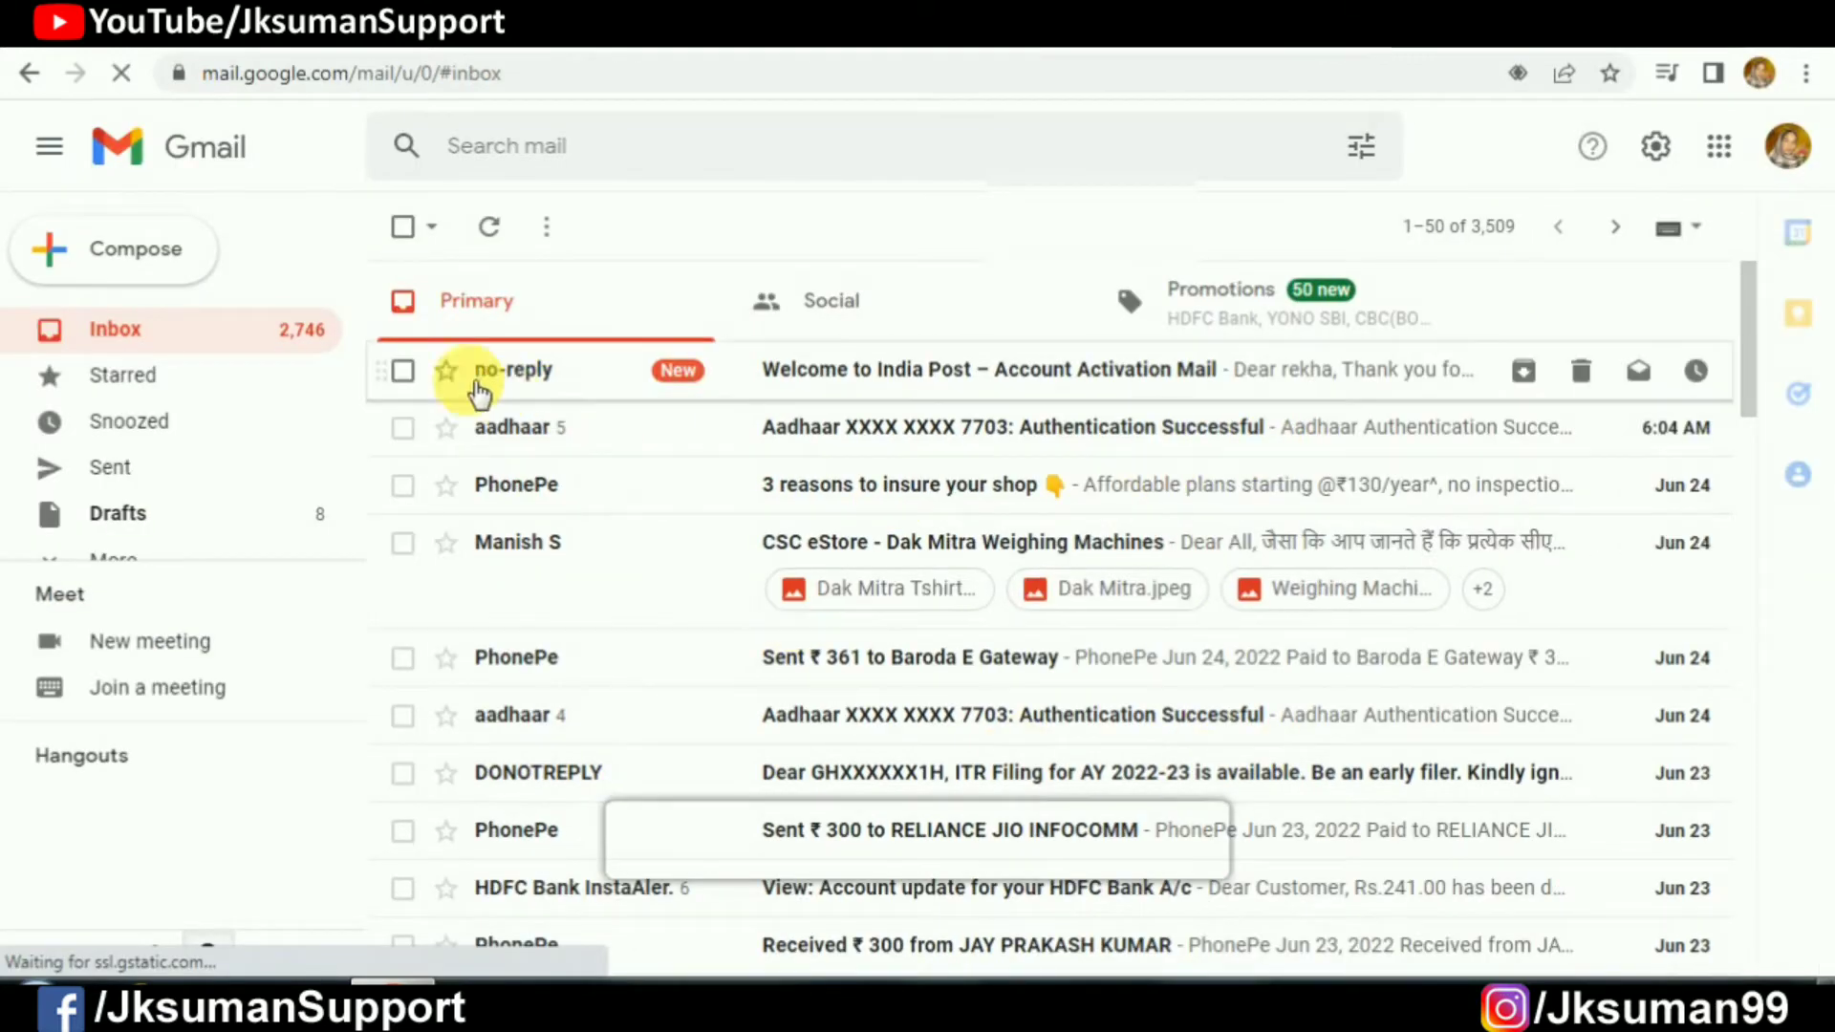
Step: Open the India Post activation email and follow its ActivateUserAccount link
left_click(920, 383)
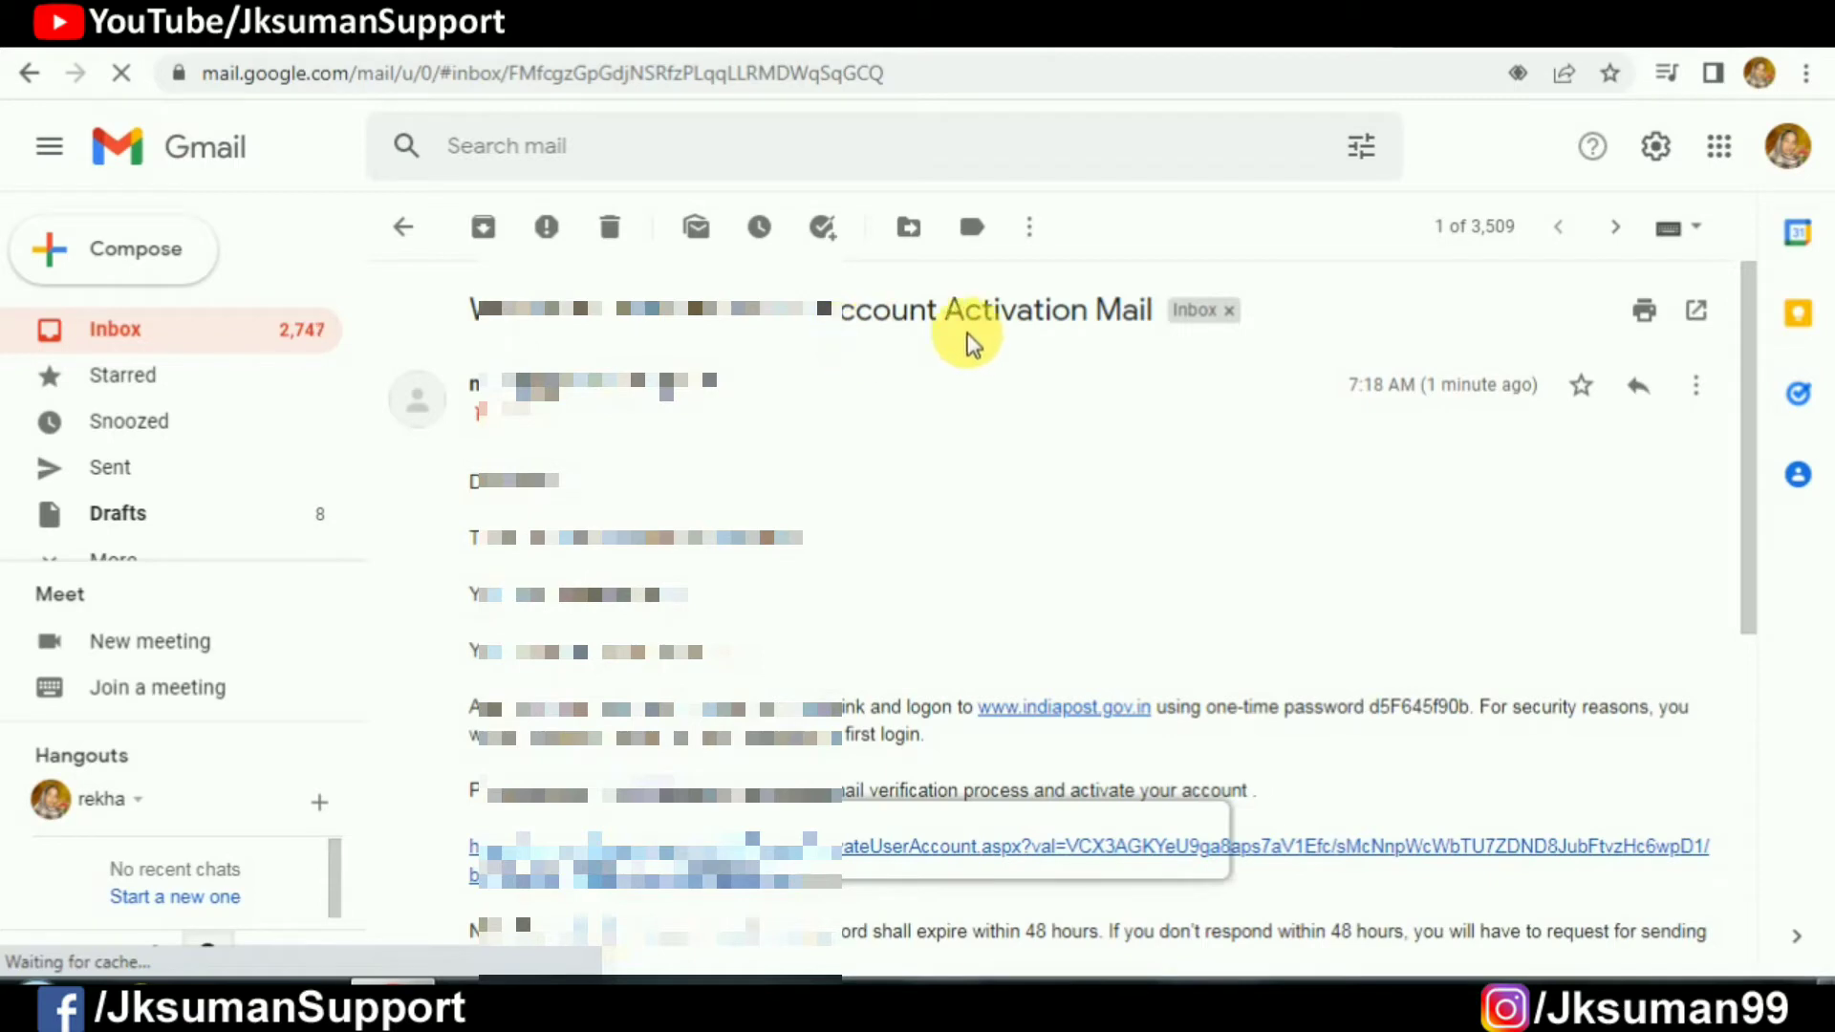
scroll(1111, 399, "down", 3)
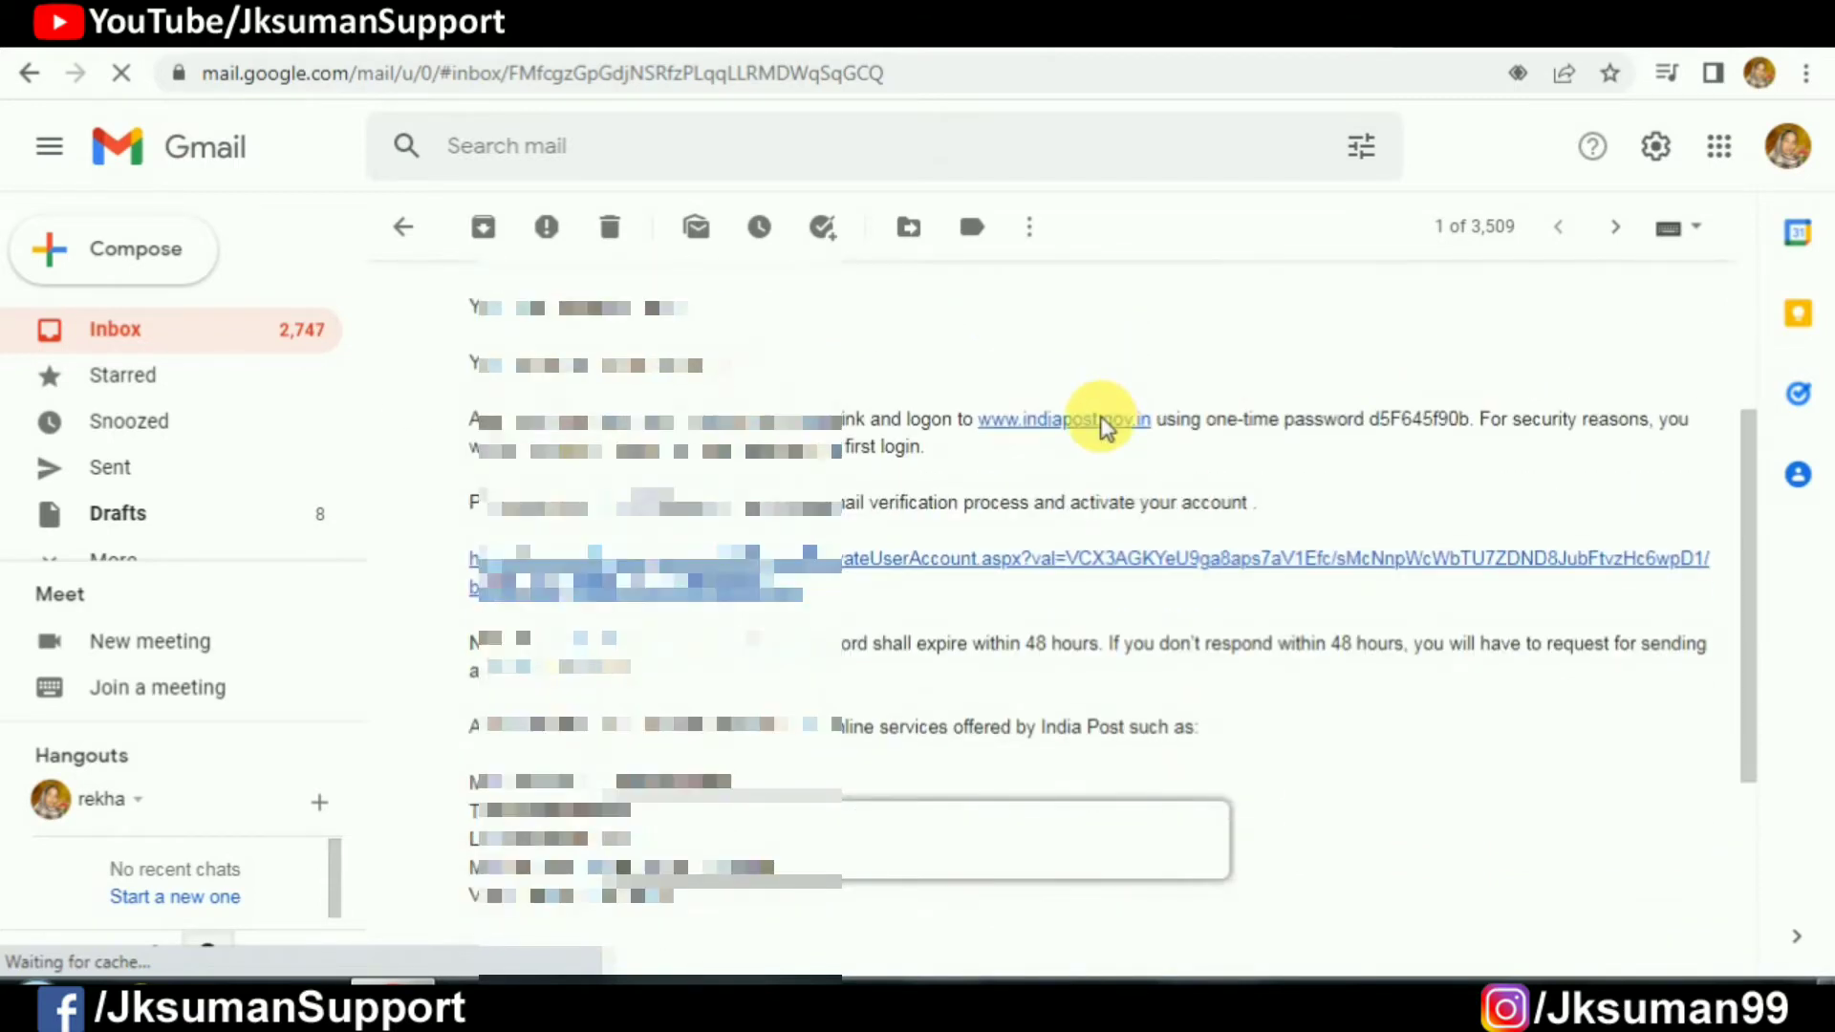
left_click(623, 561)
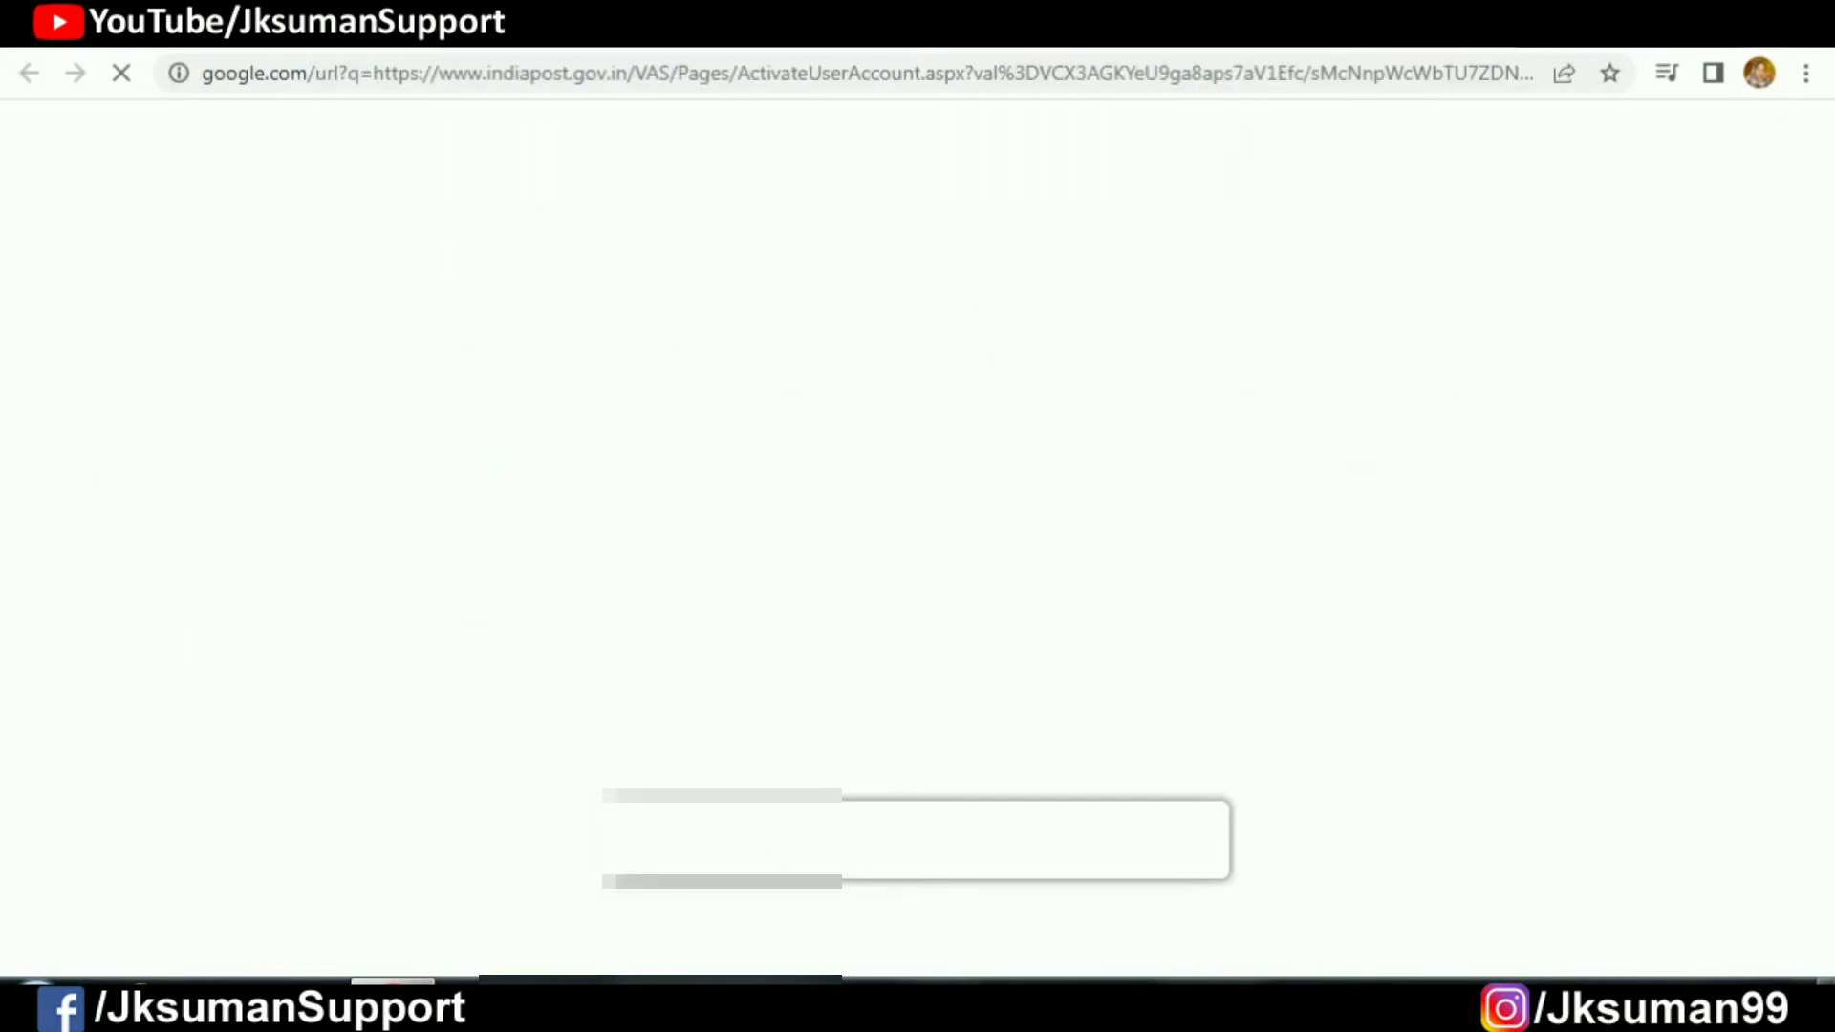
left_click(994, 20)
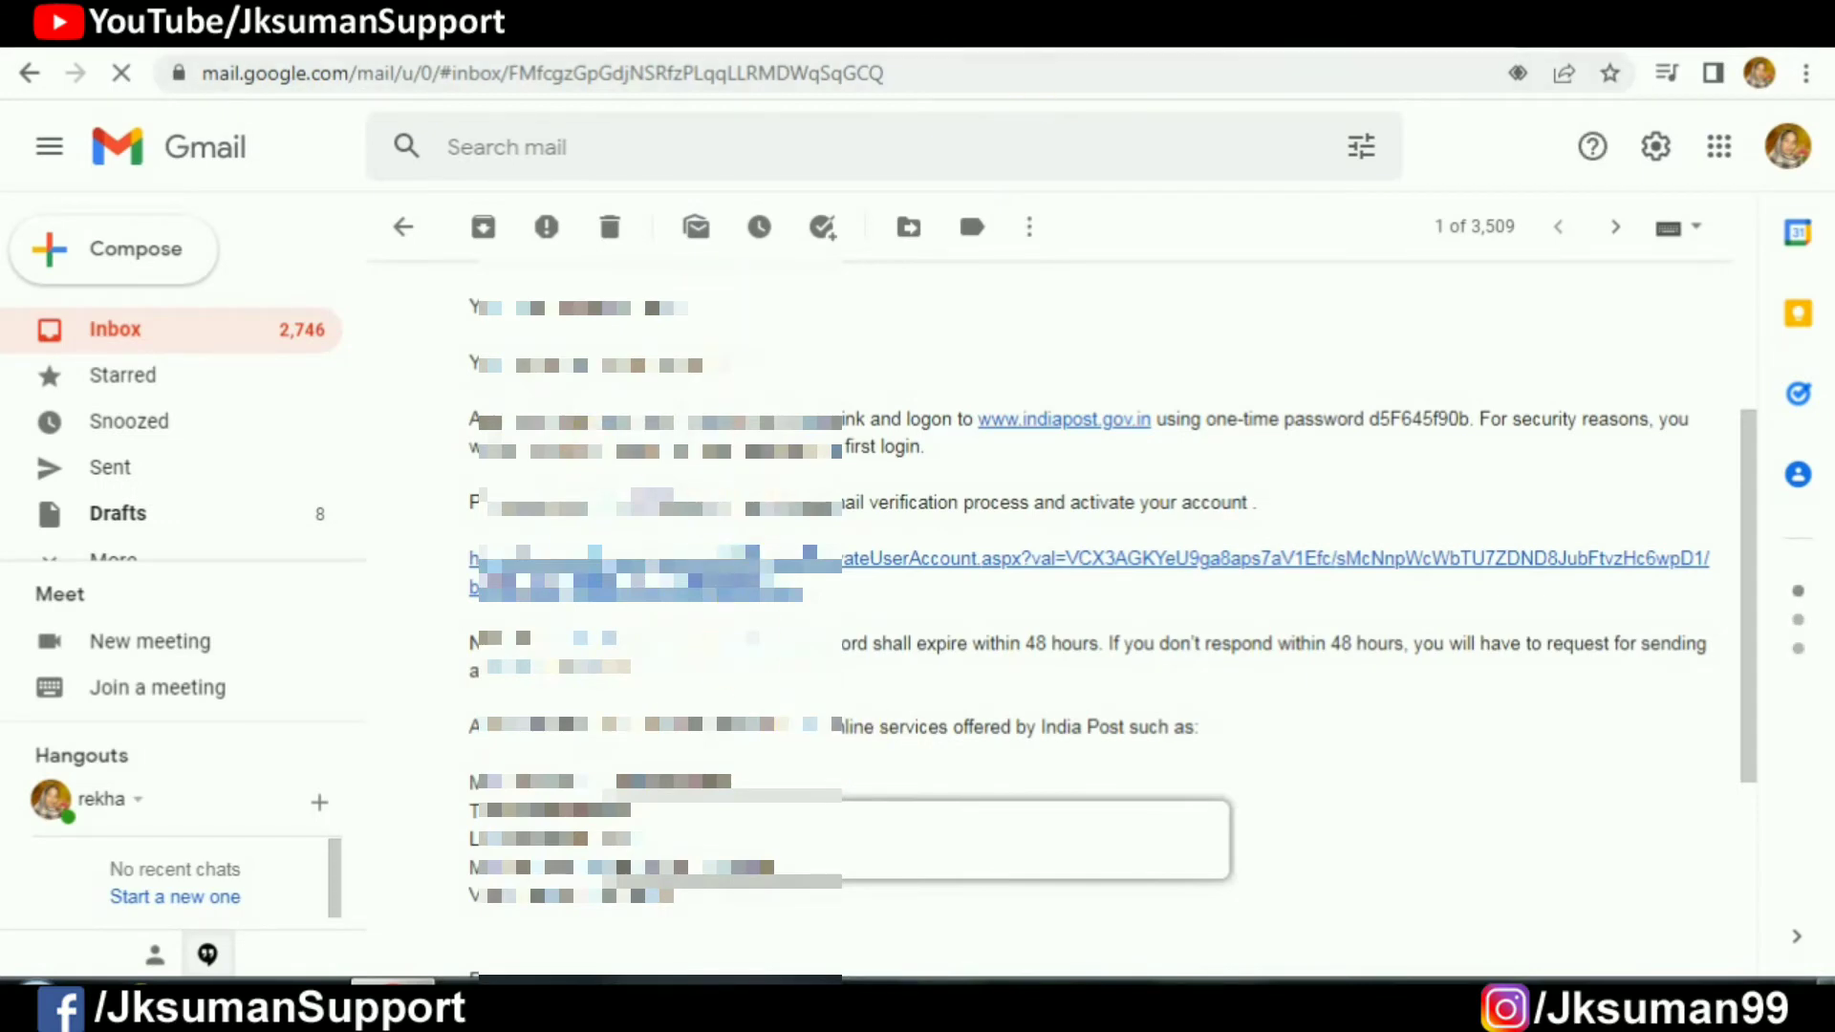
left_click(887, 571)
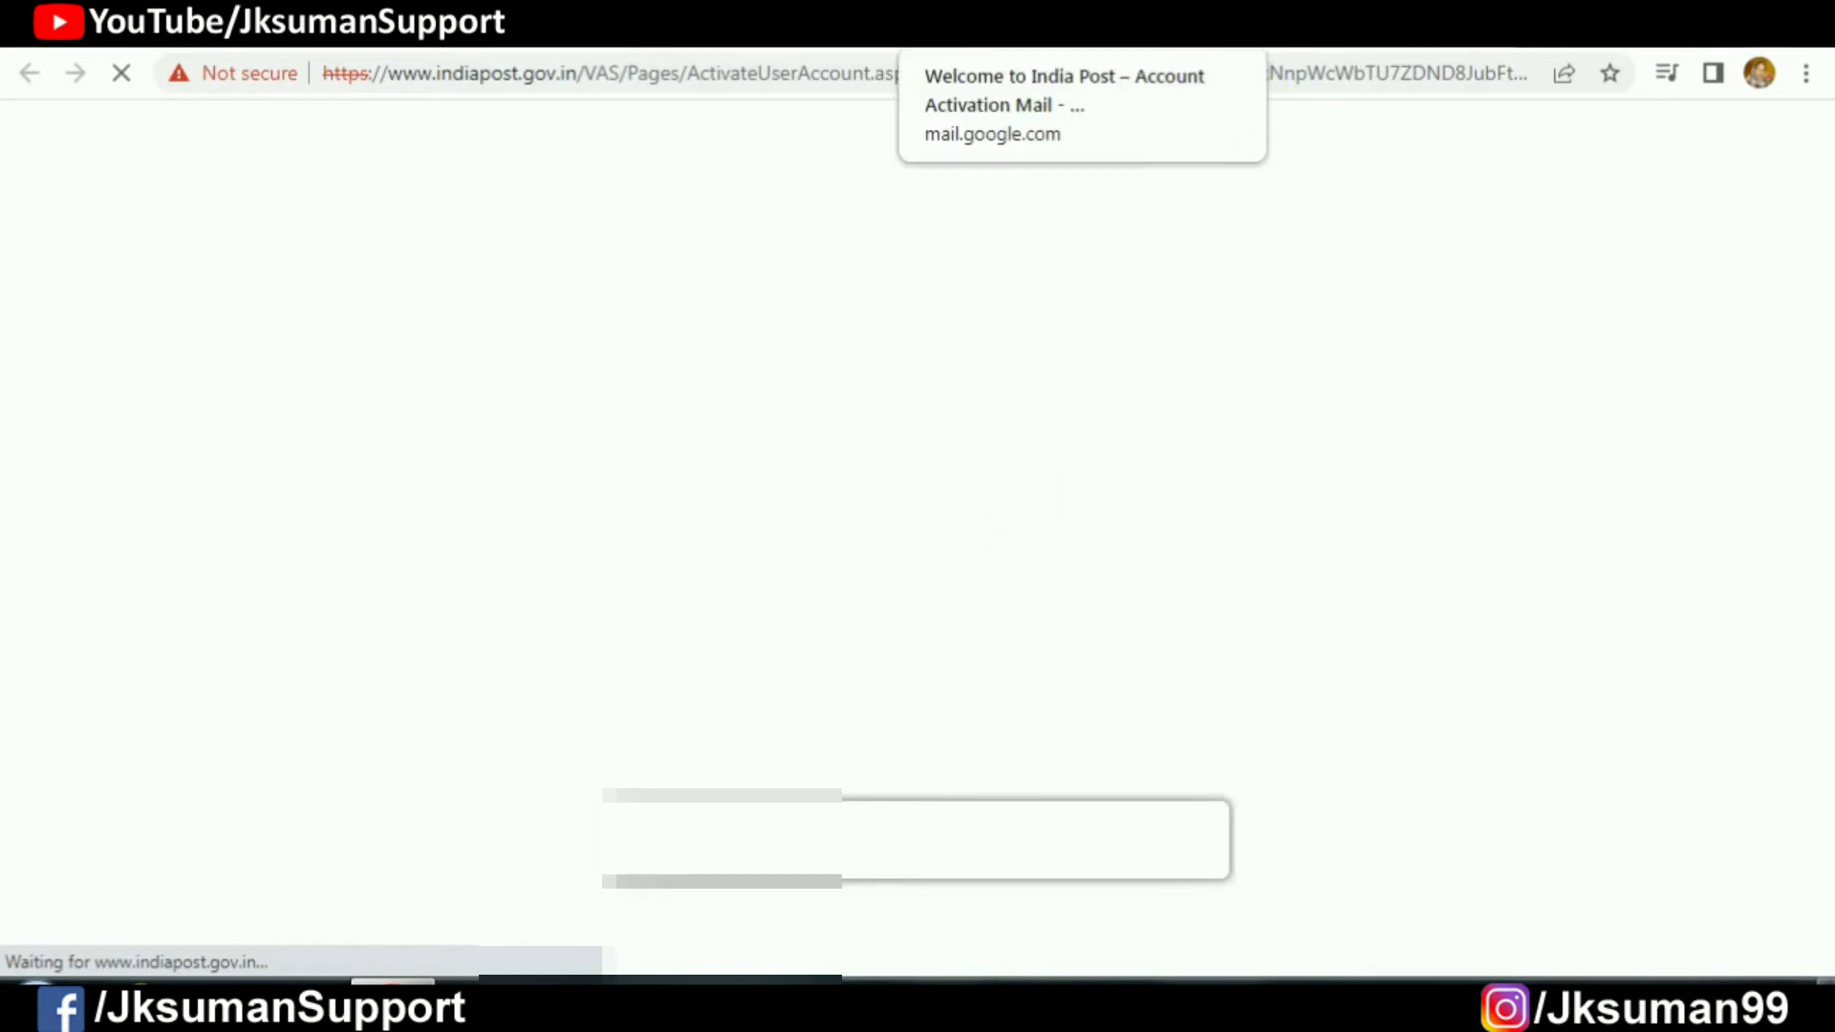
left_click(1070, 24)
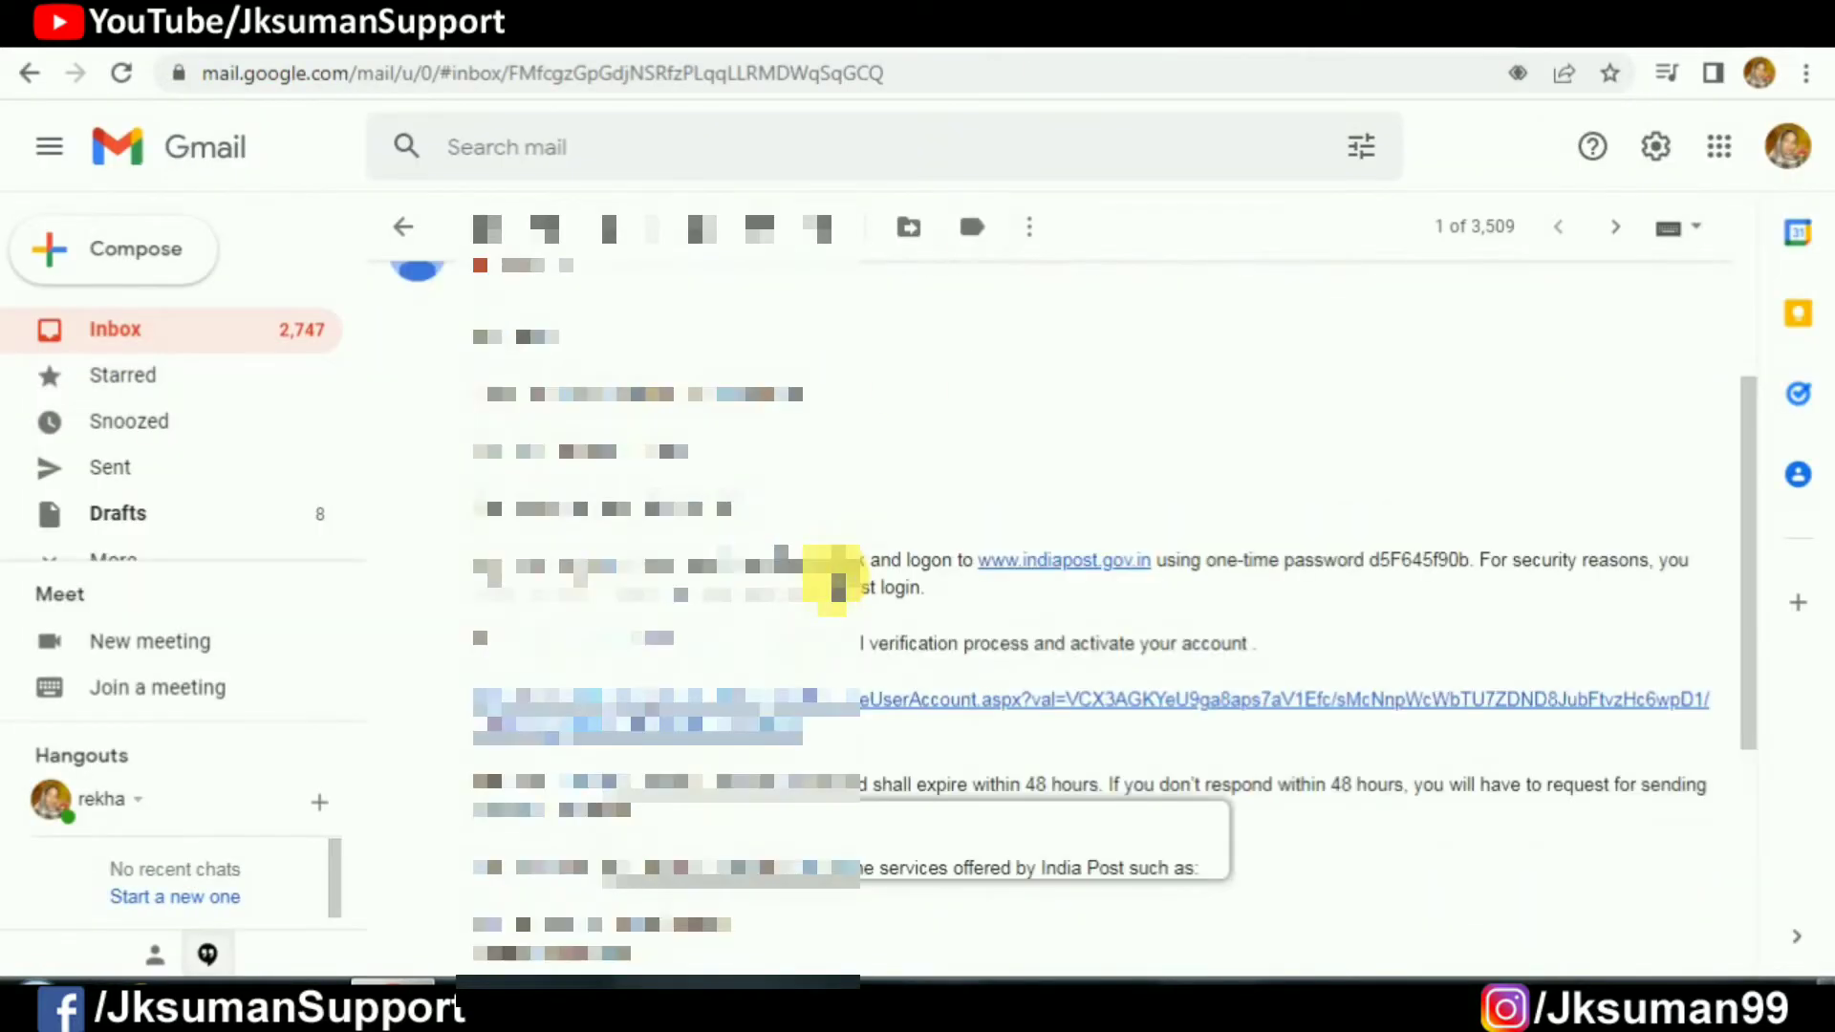
Step: Scroll the Account Activation Mail and highlight a line of its body
scroll(839, 583, "up", 2)
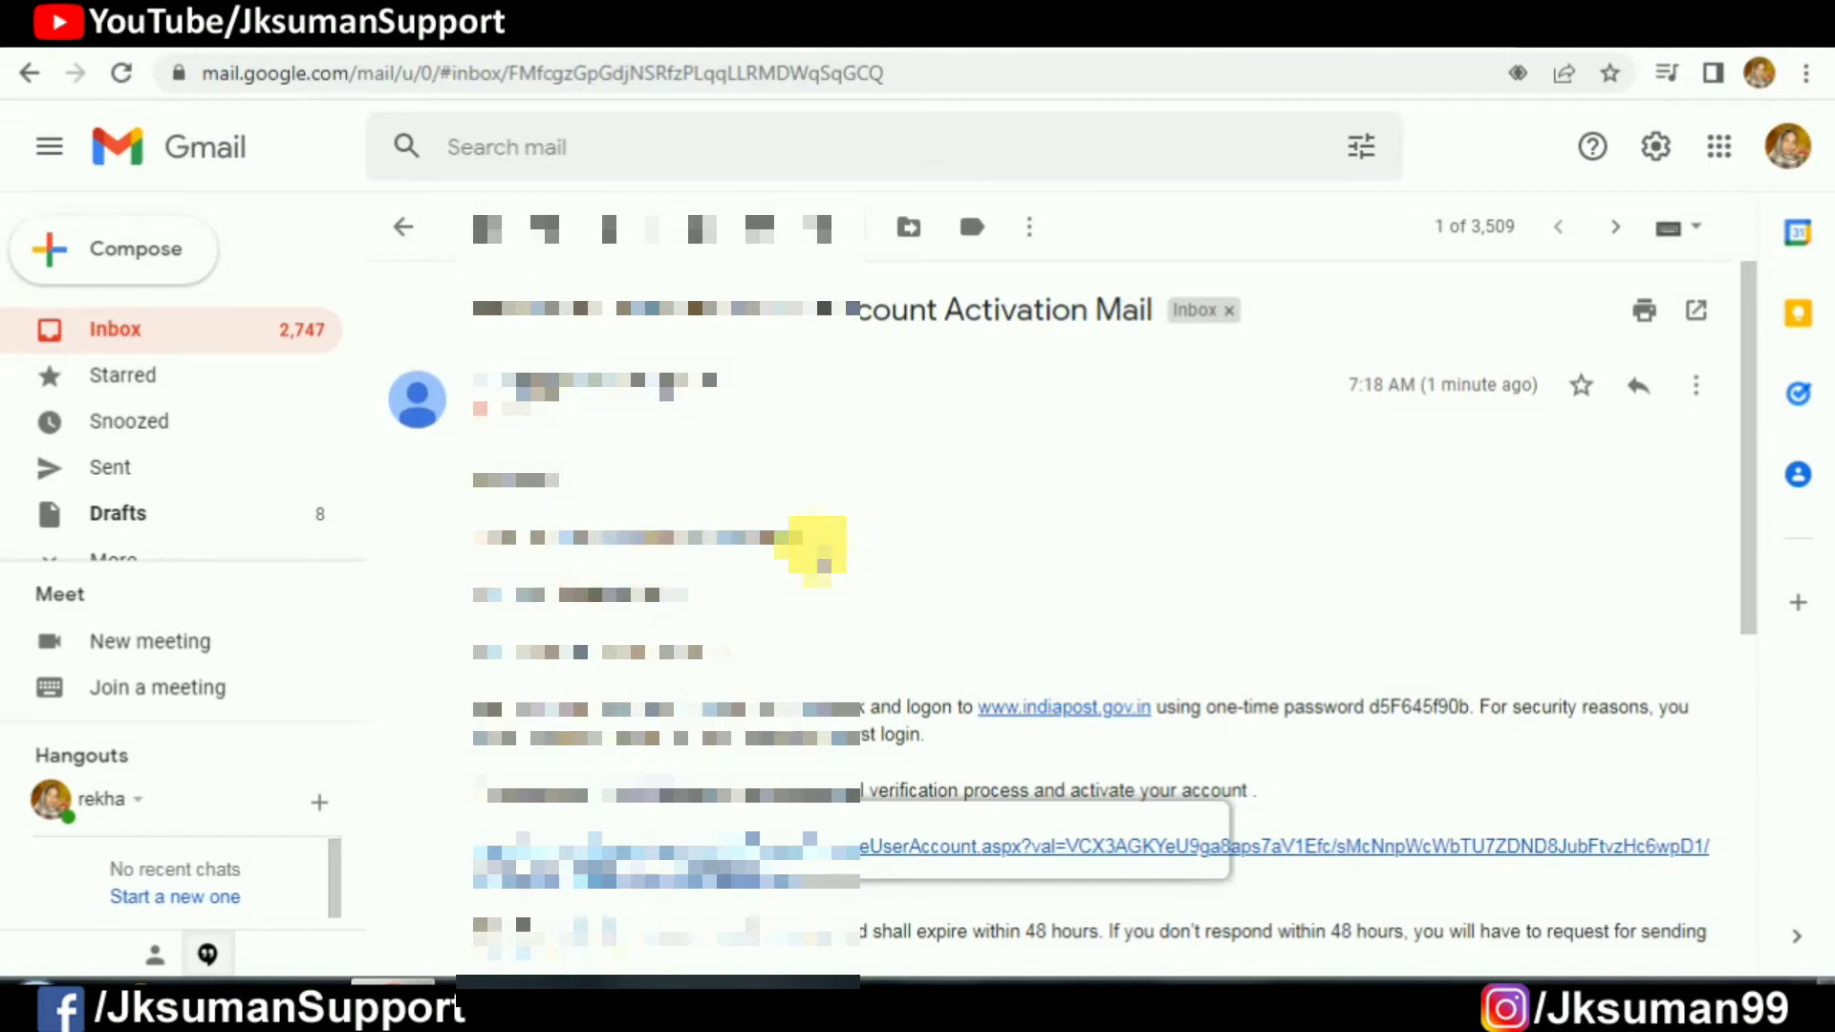
left_click_drag(461, 647, 651, 654)
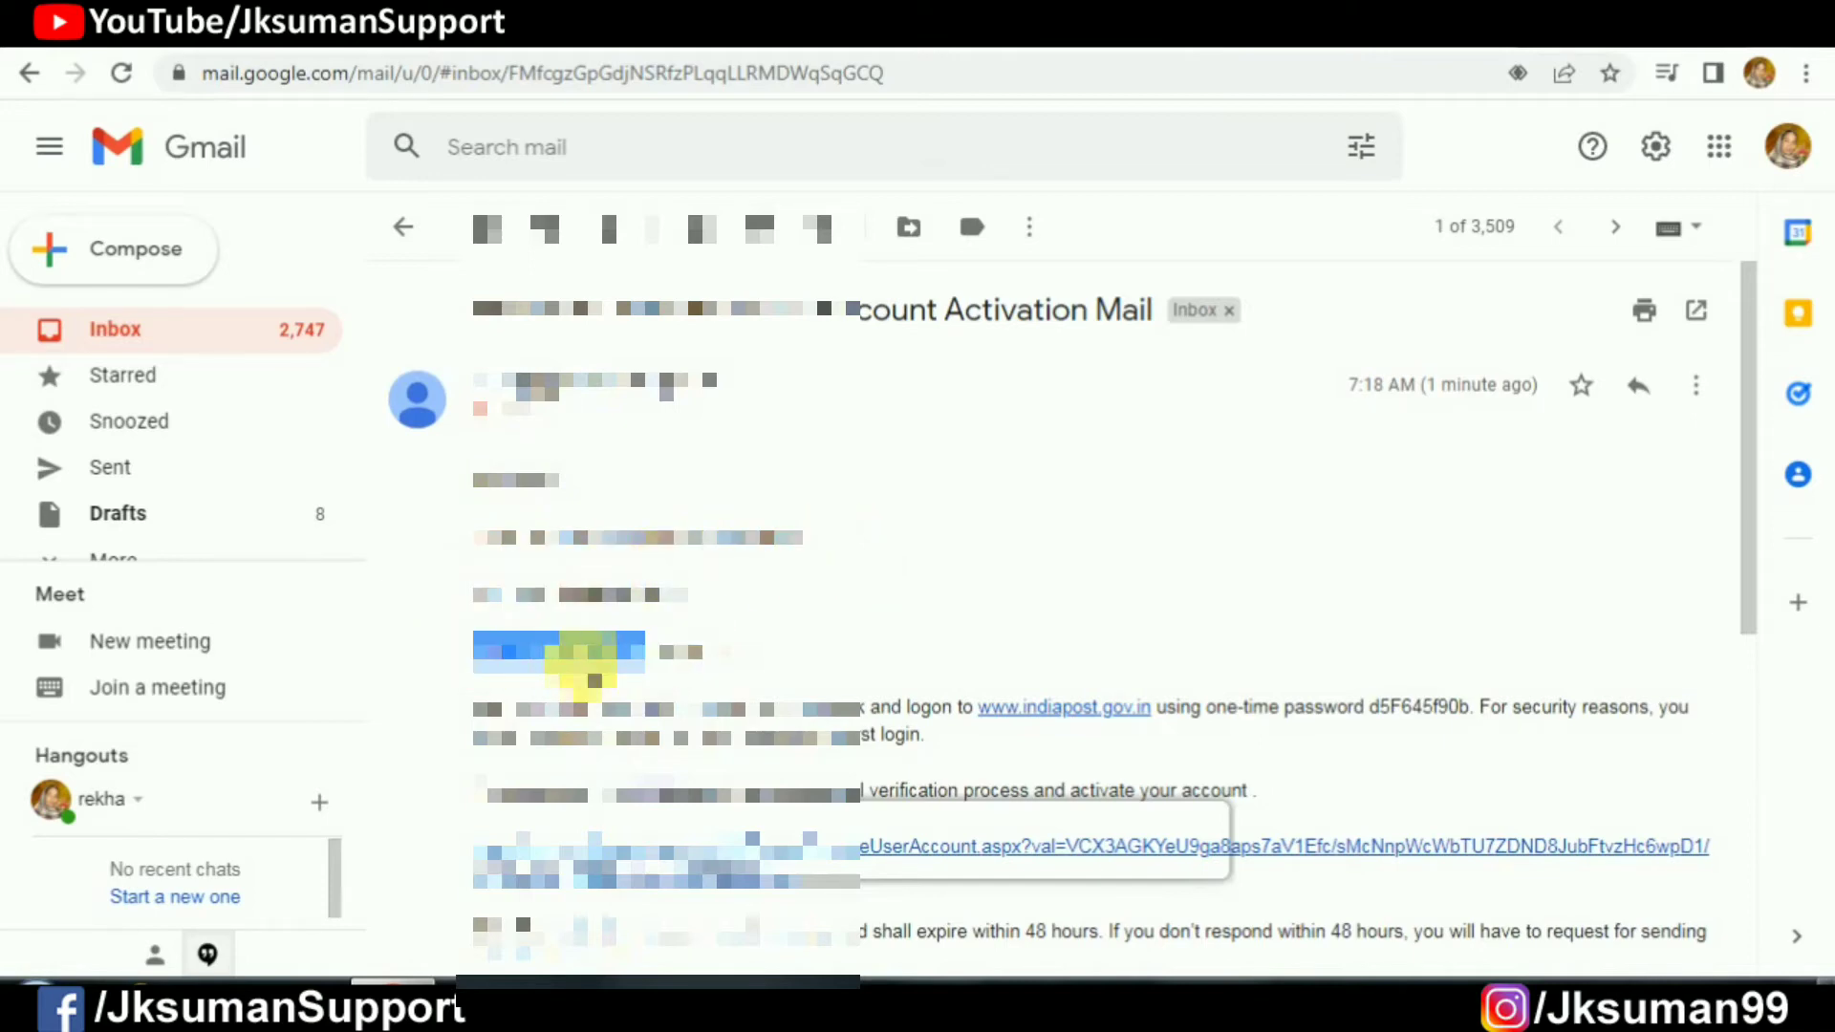
scroll(760, 624, "down", 5)
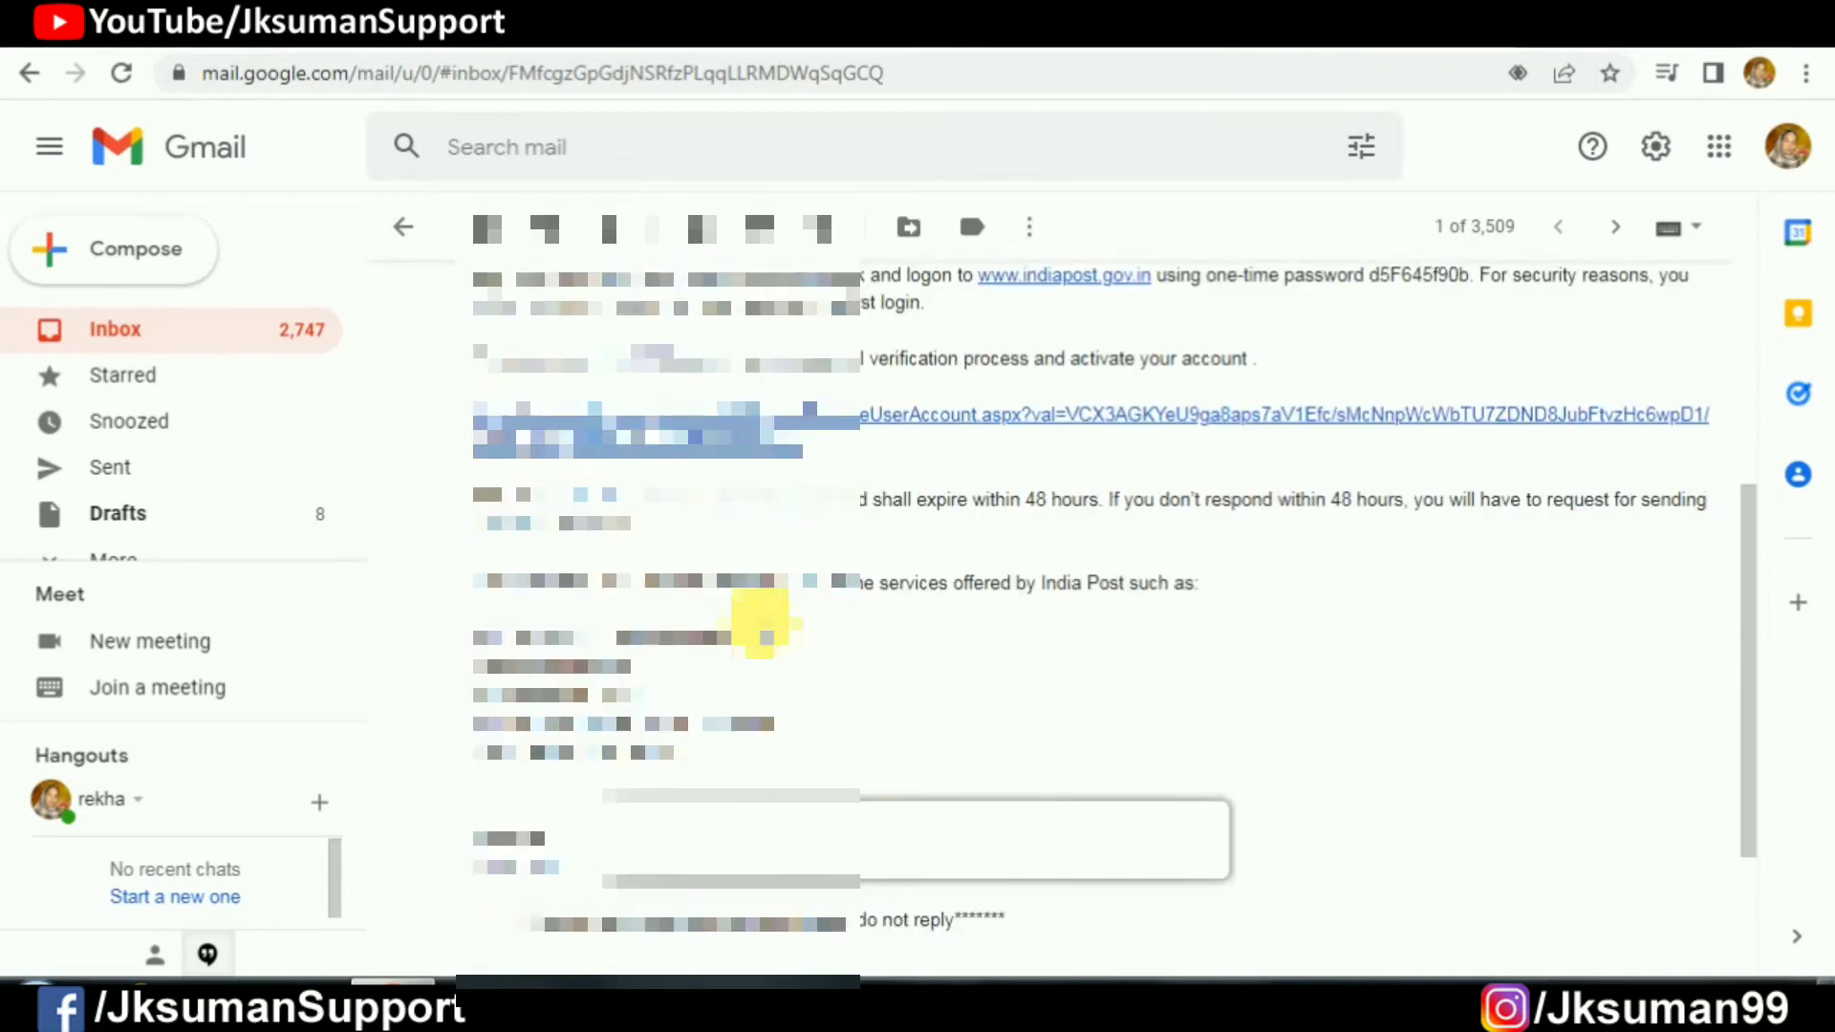
scroll(767, 626, "up", 5)
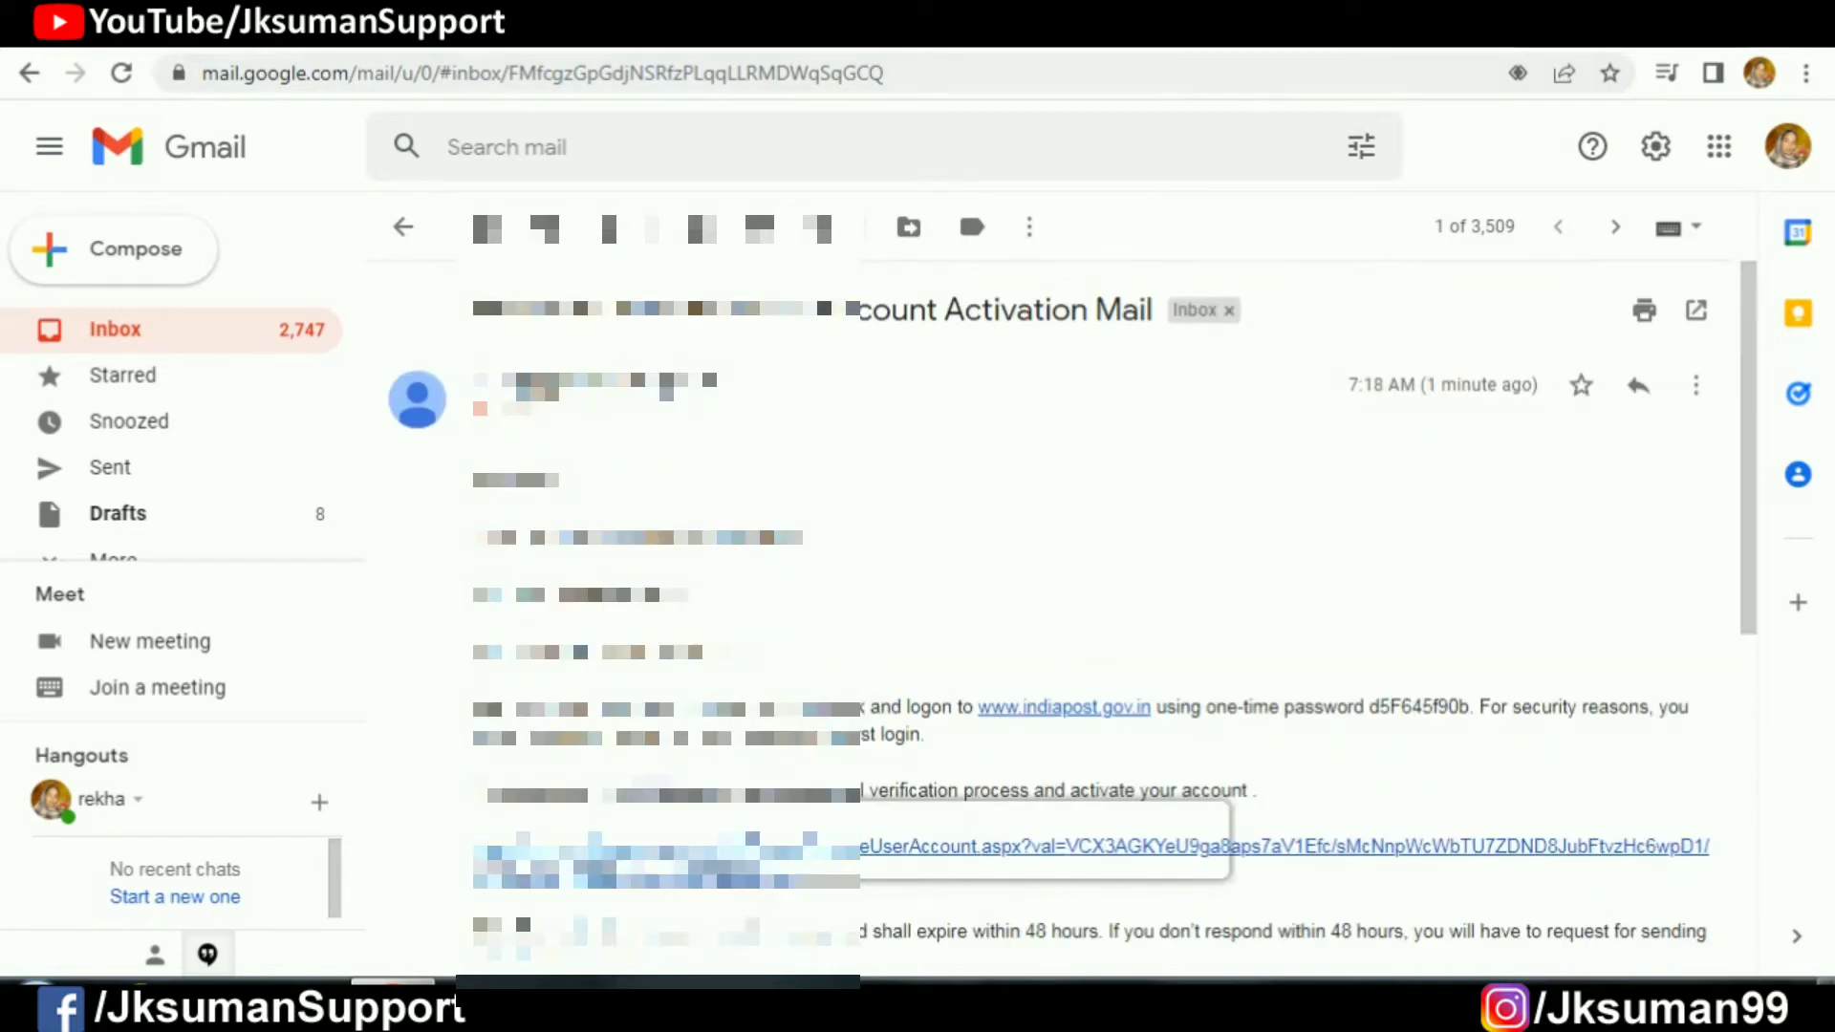
Step: In a new tab, run the suggested uidai Google search
key("ctrl+t")
key("Down")
key("Return")
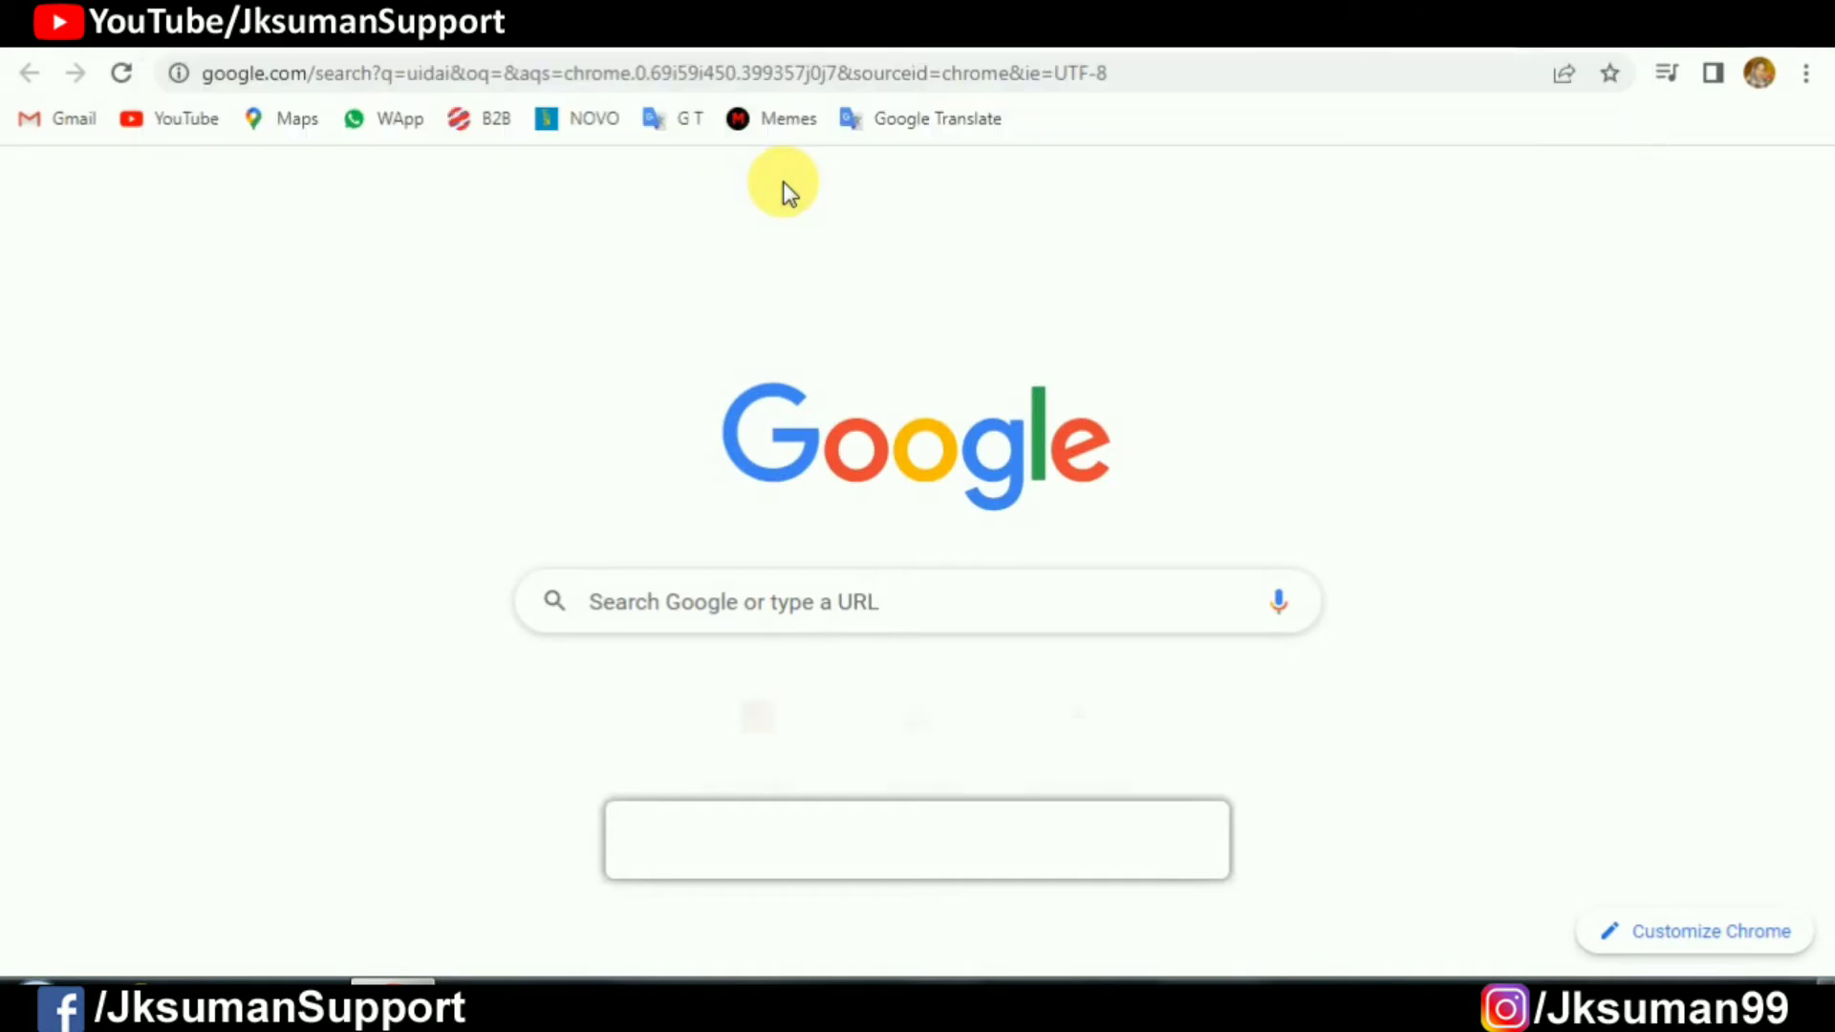
Step: Go to the India Post website at indiapost.gov.in
left_click(1347, 73)
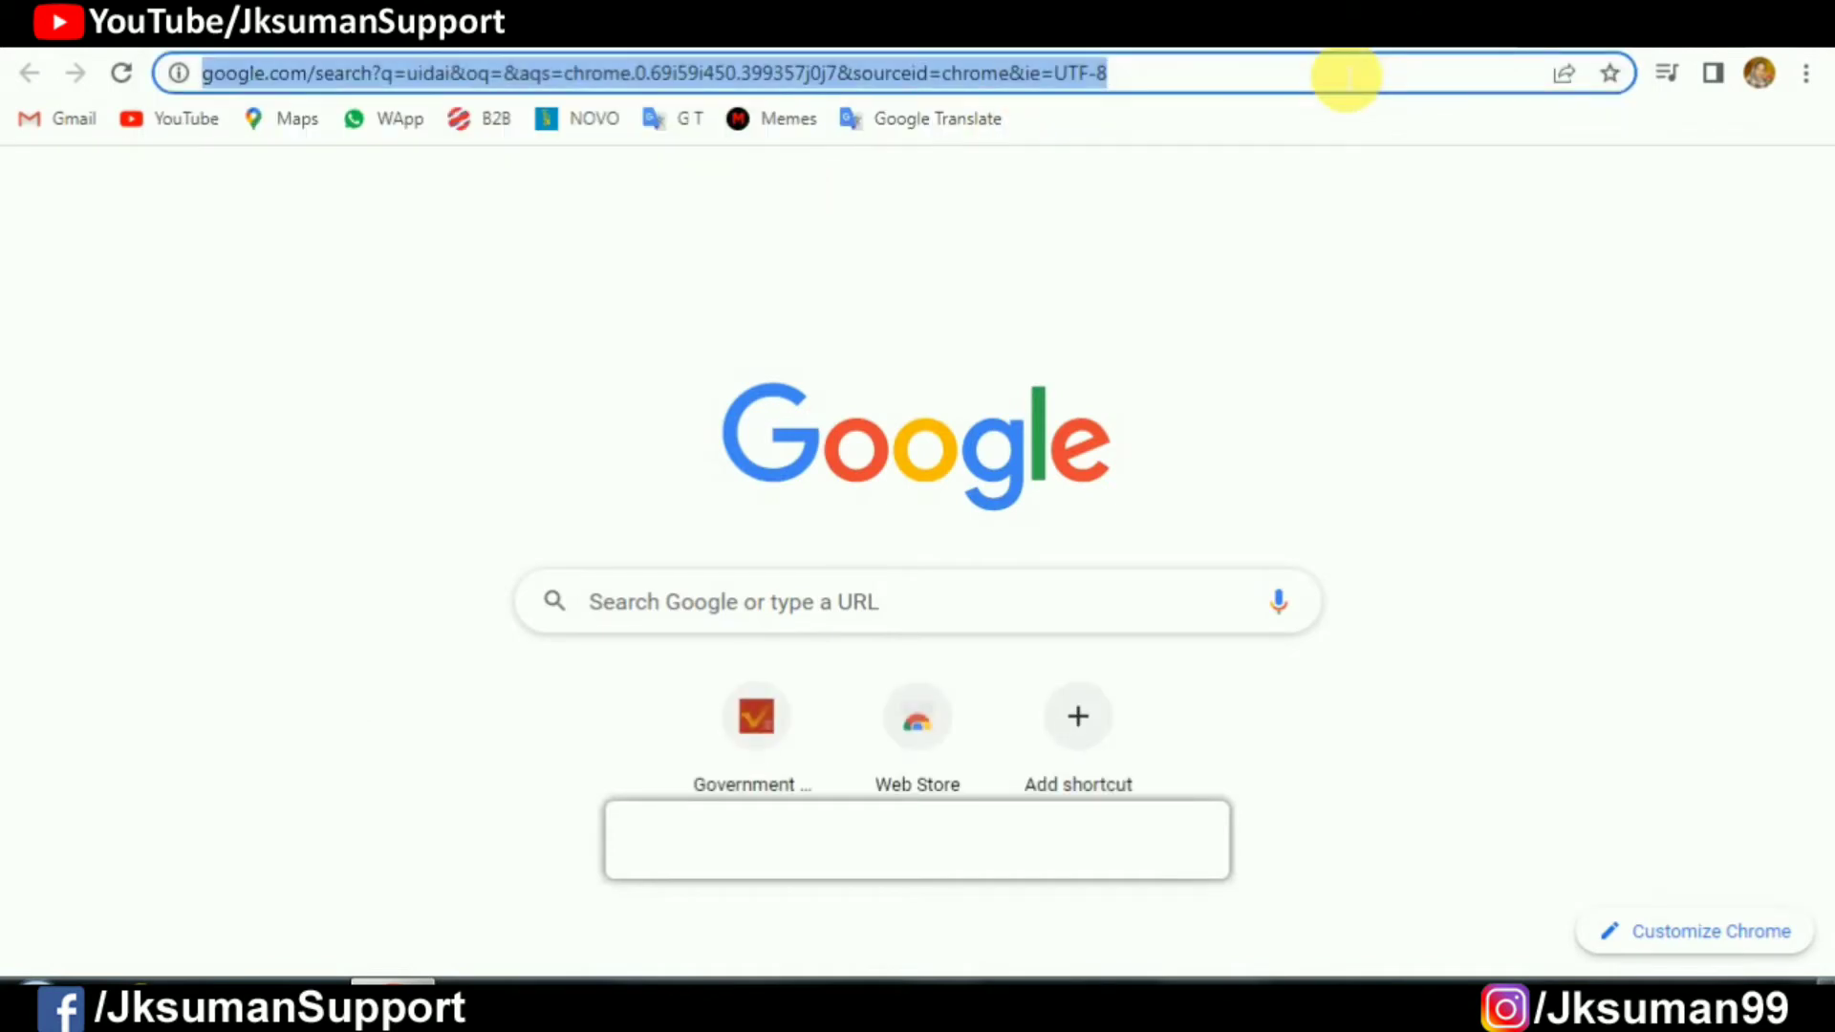
type("indi")
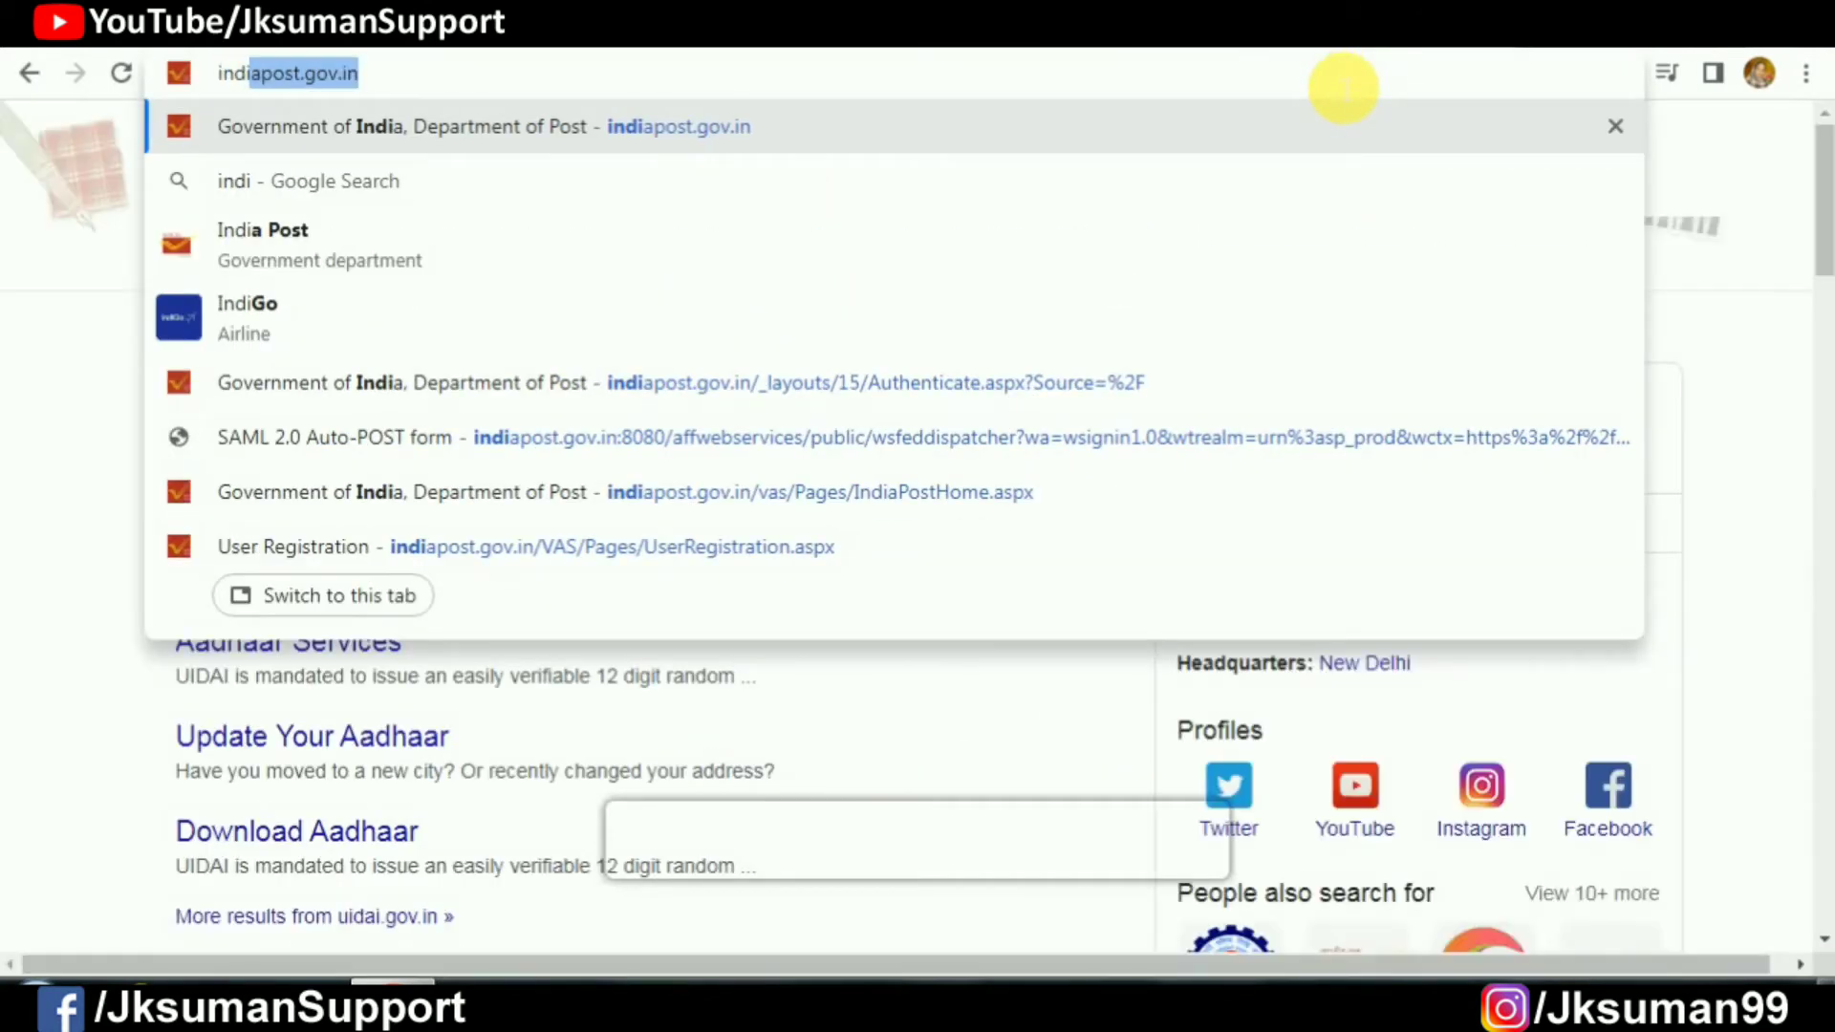
key("Return")
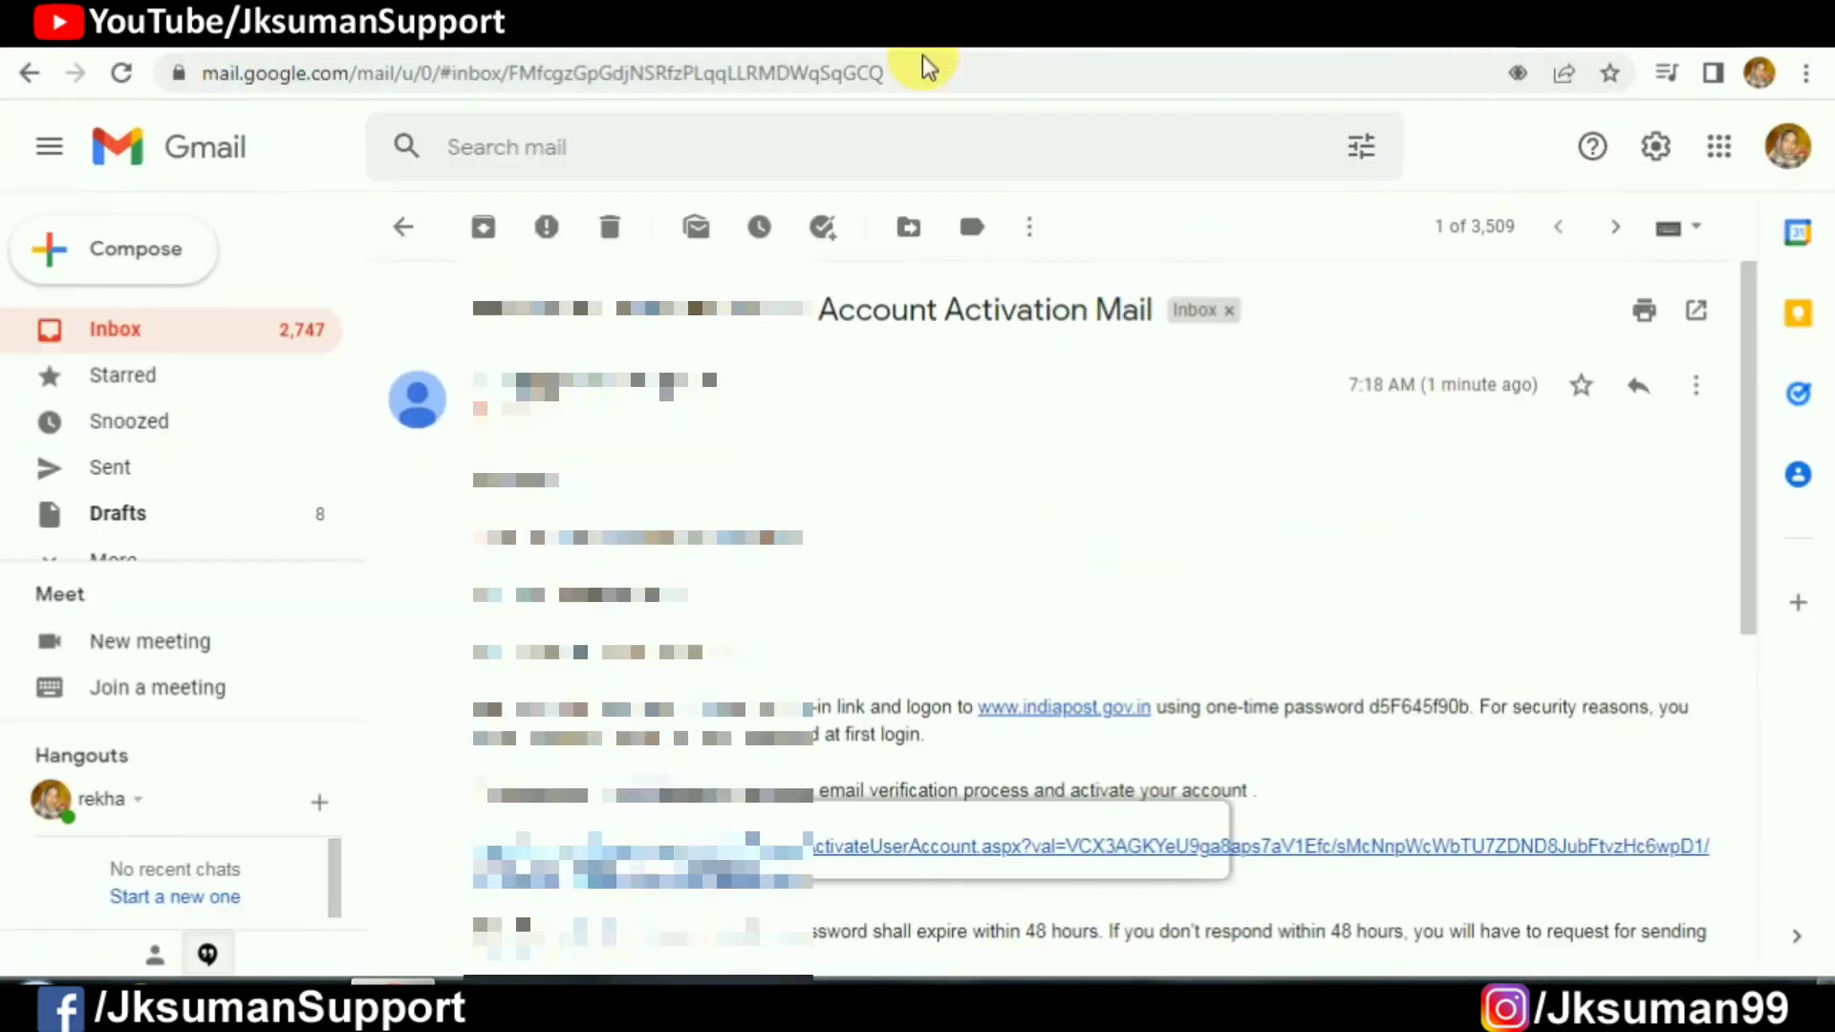
Step: Select the one-time password in the activation mail and return to India Post
scroll(894, 421, "down", 3)
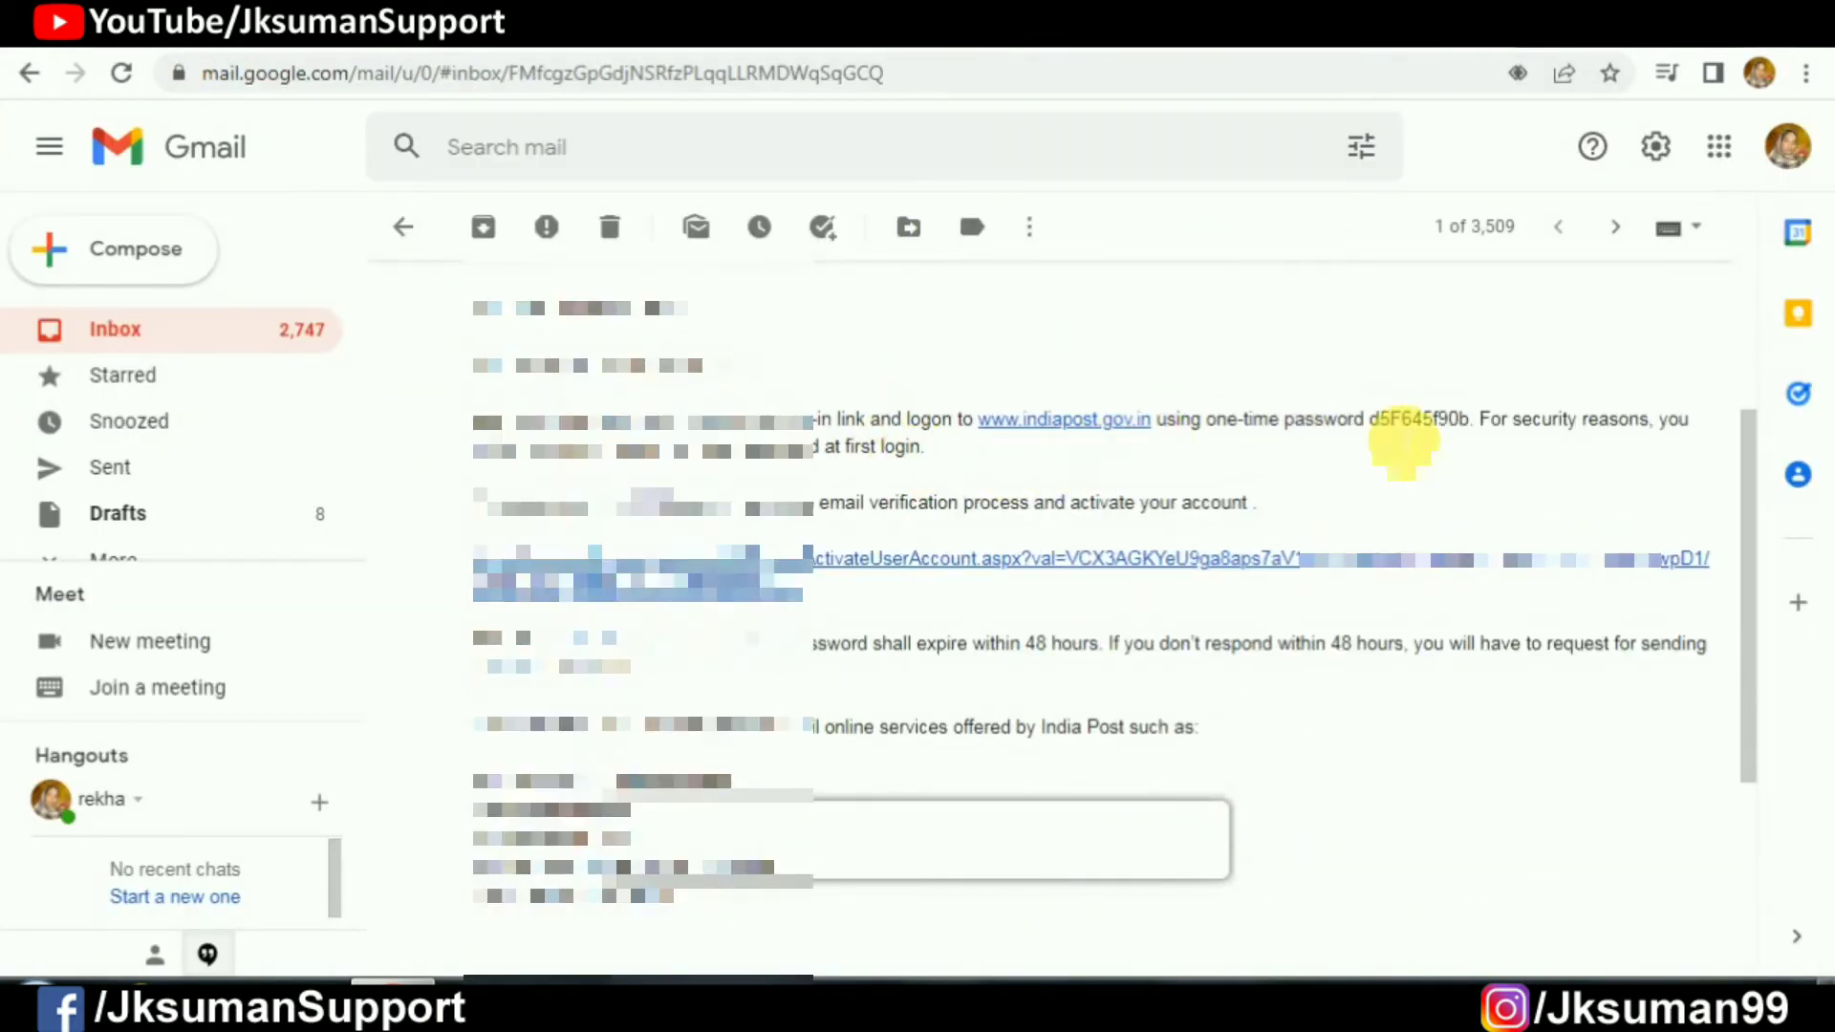
left_click_drag(1369, 421, 1471, 430)
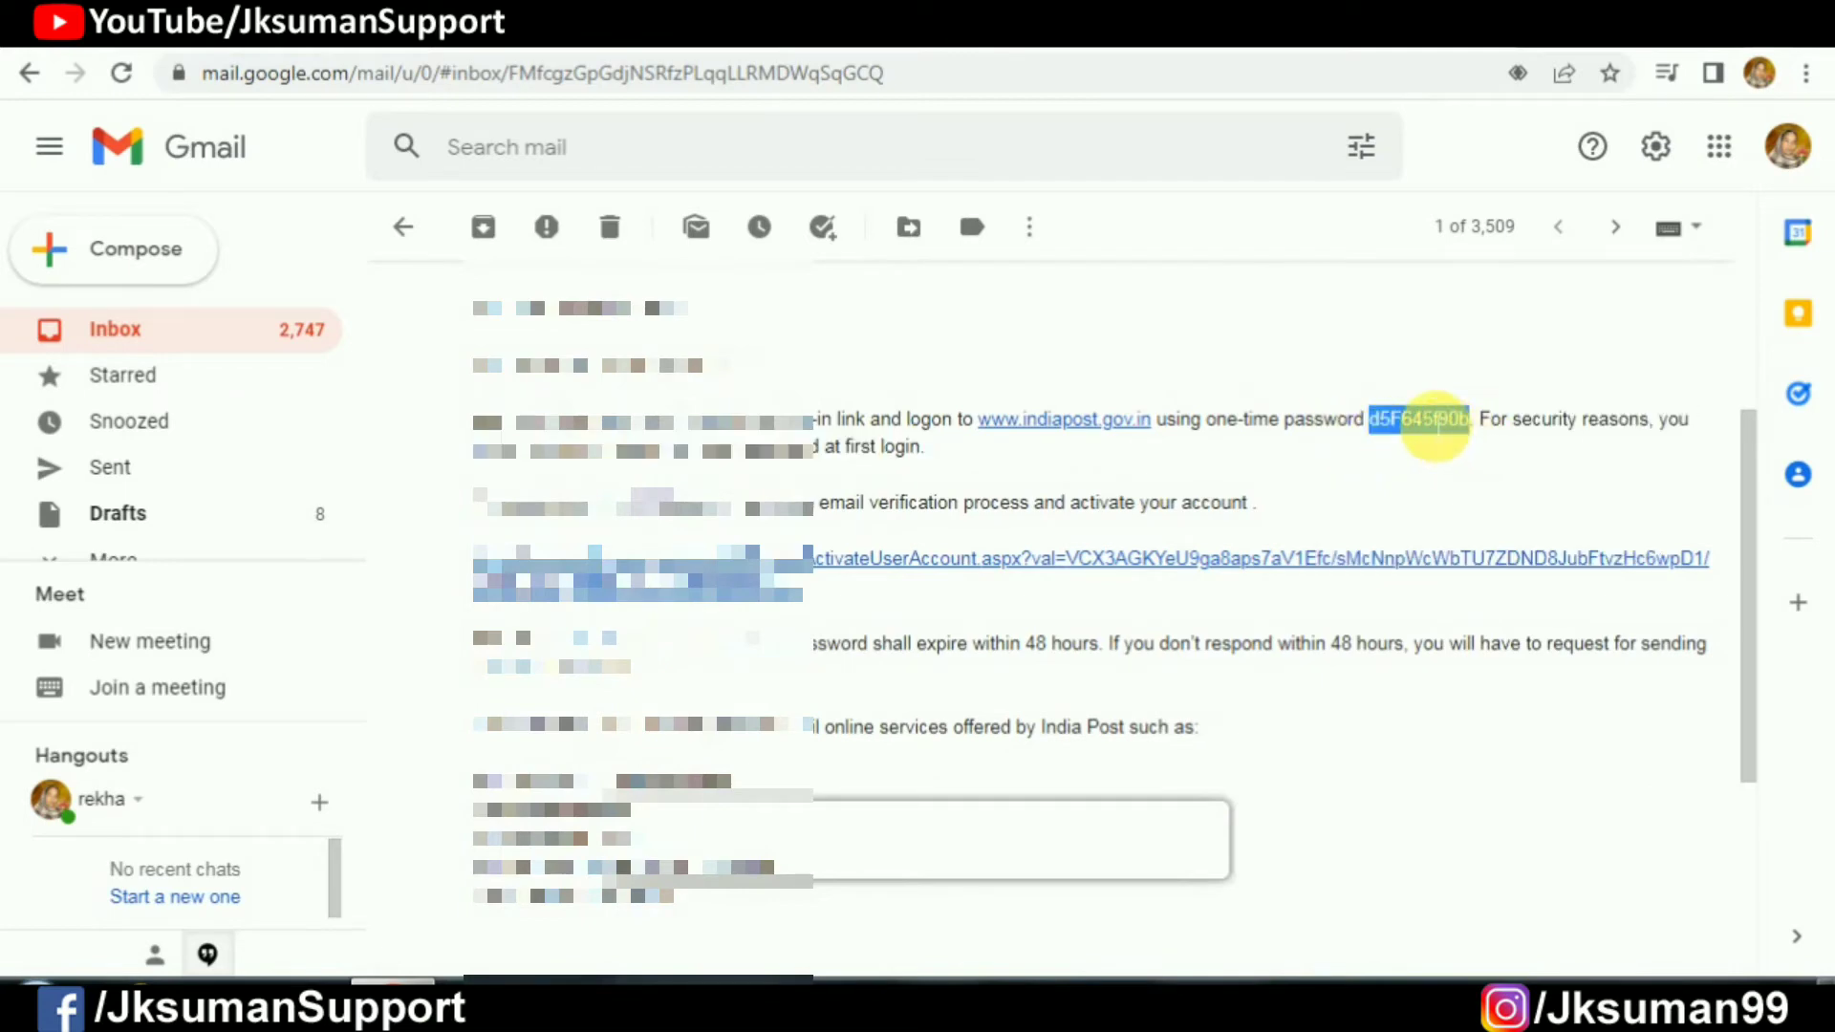
key("ctrl+Tab")
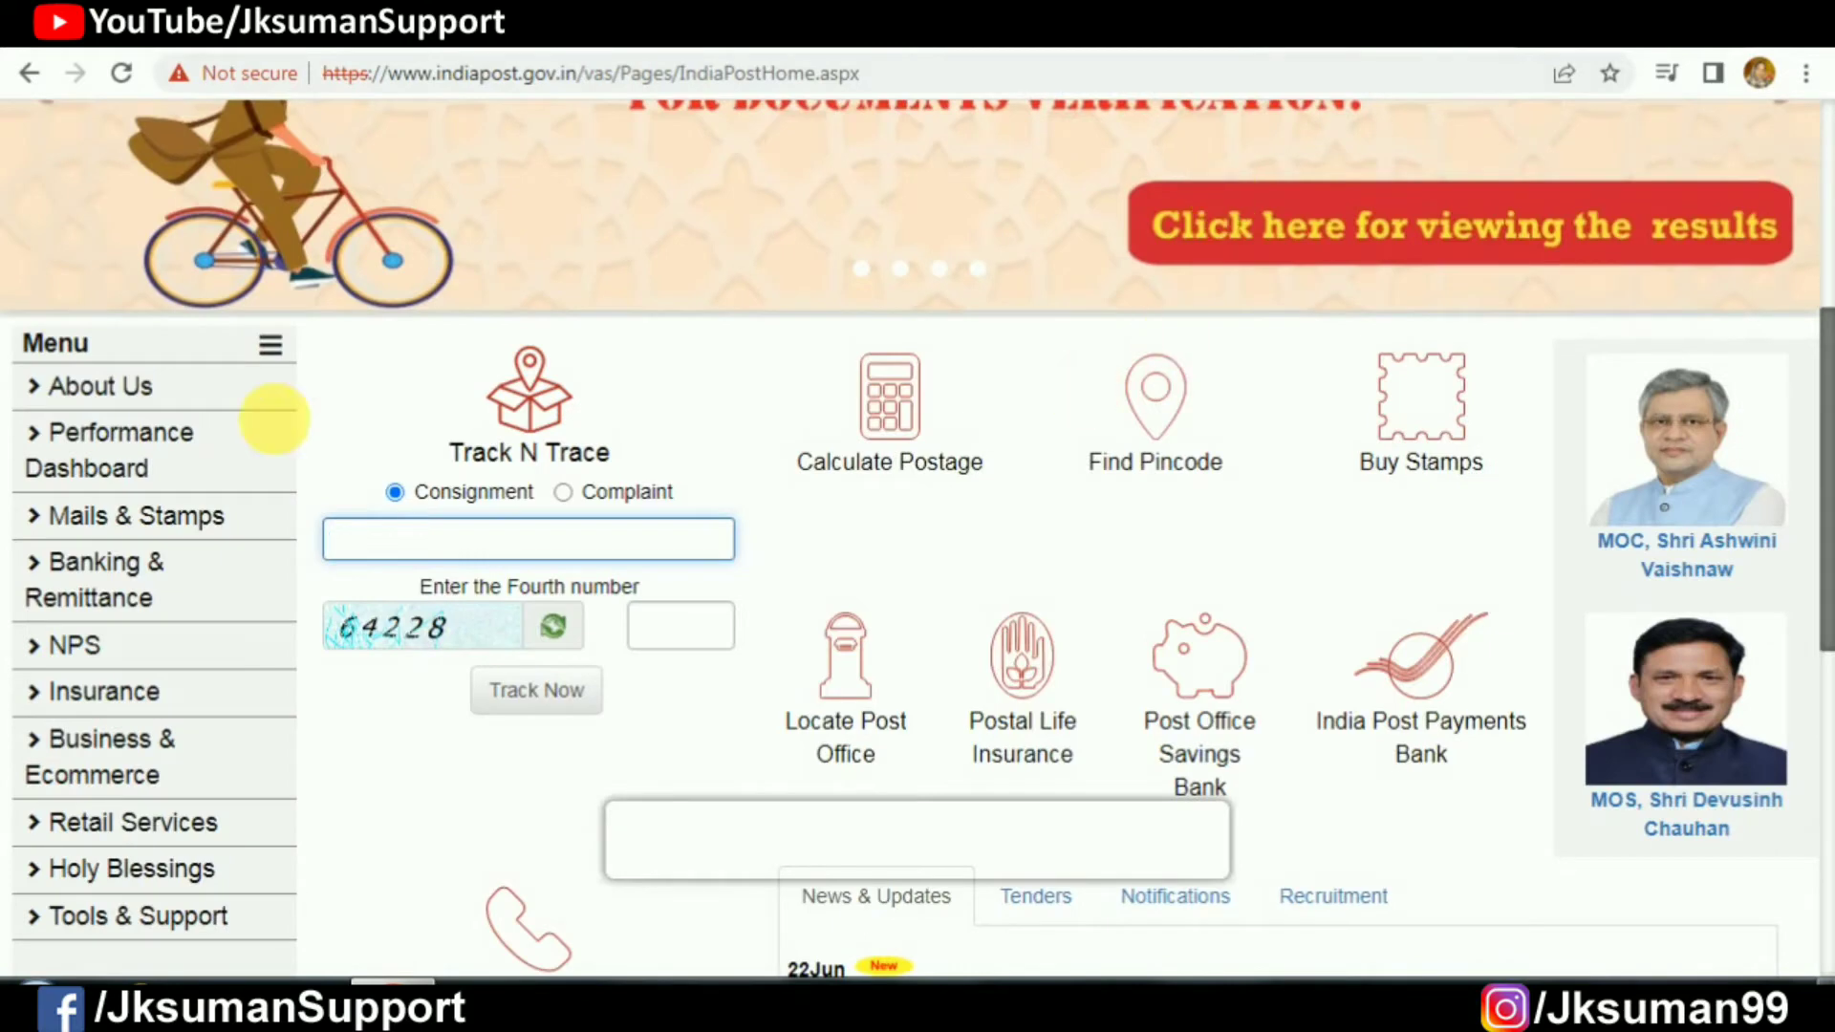
Step: From Sign In > Registered User, open Forgot Password and submit the user ID
scroll(253, 368, "up", 5)
scroll(266, 245, "up", 1)
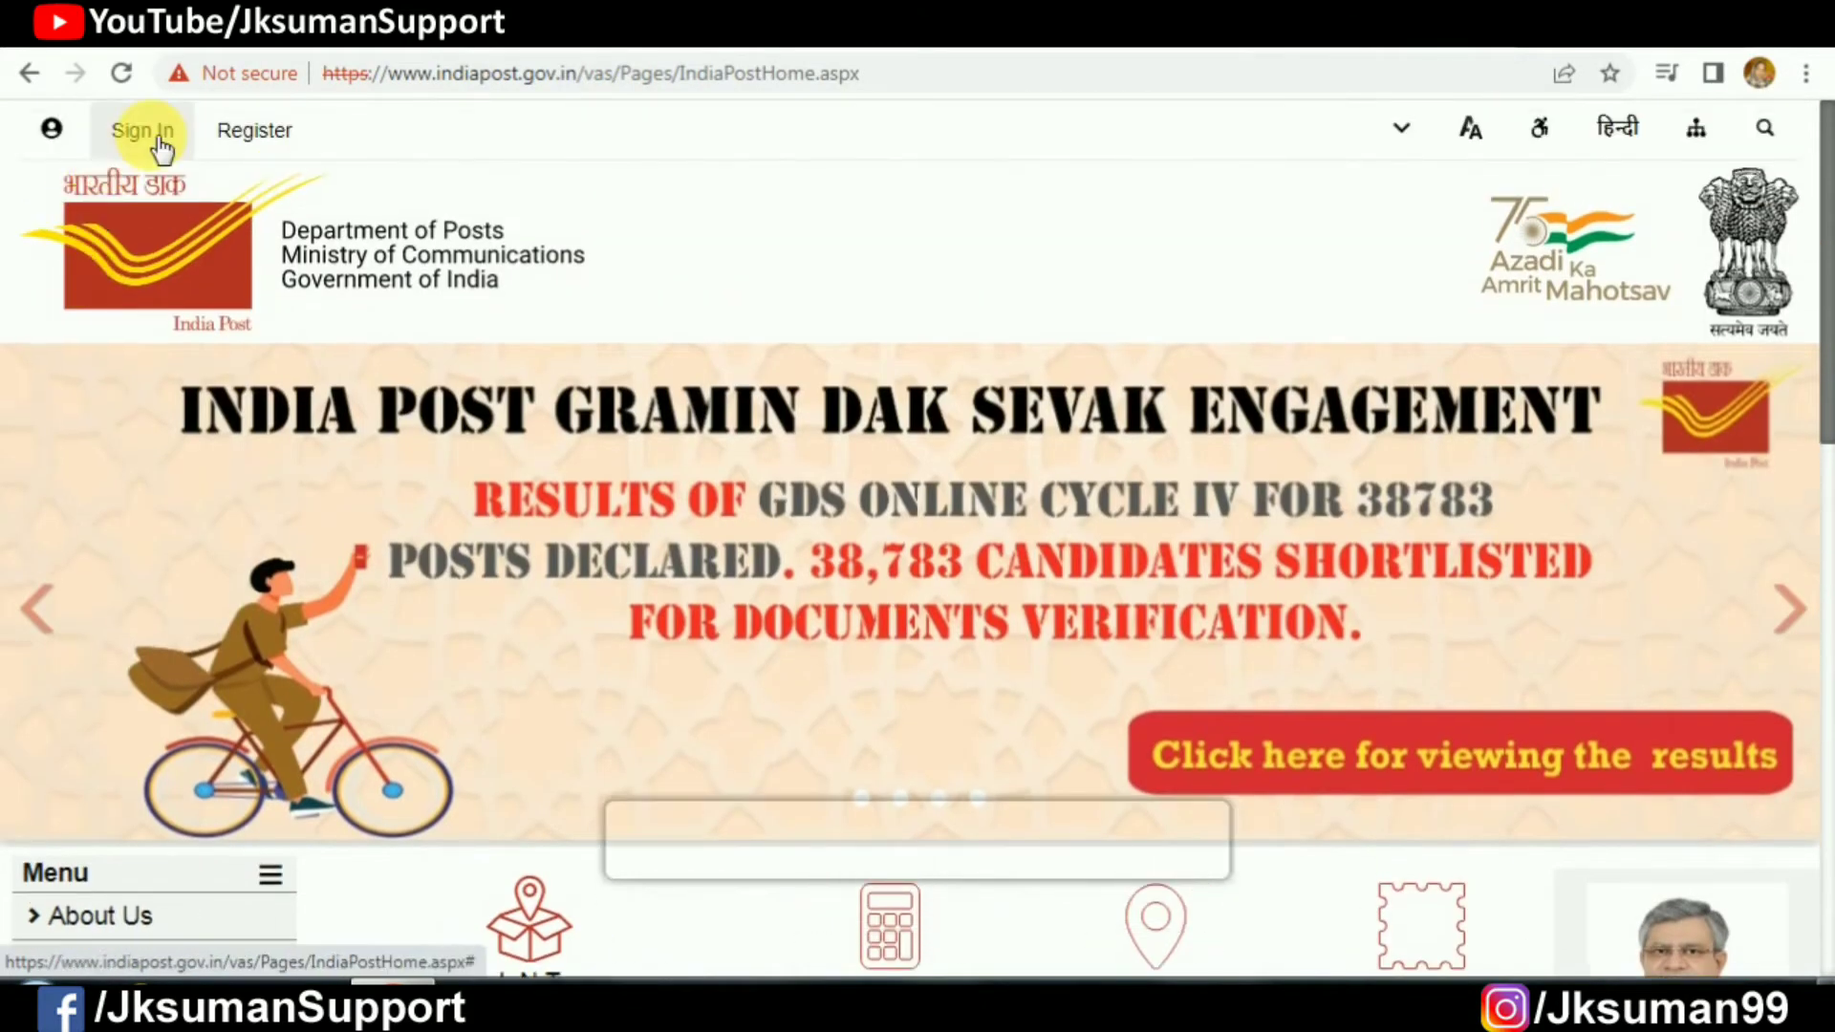
left_click(143, 132)
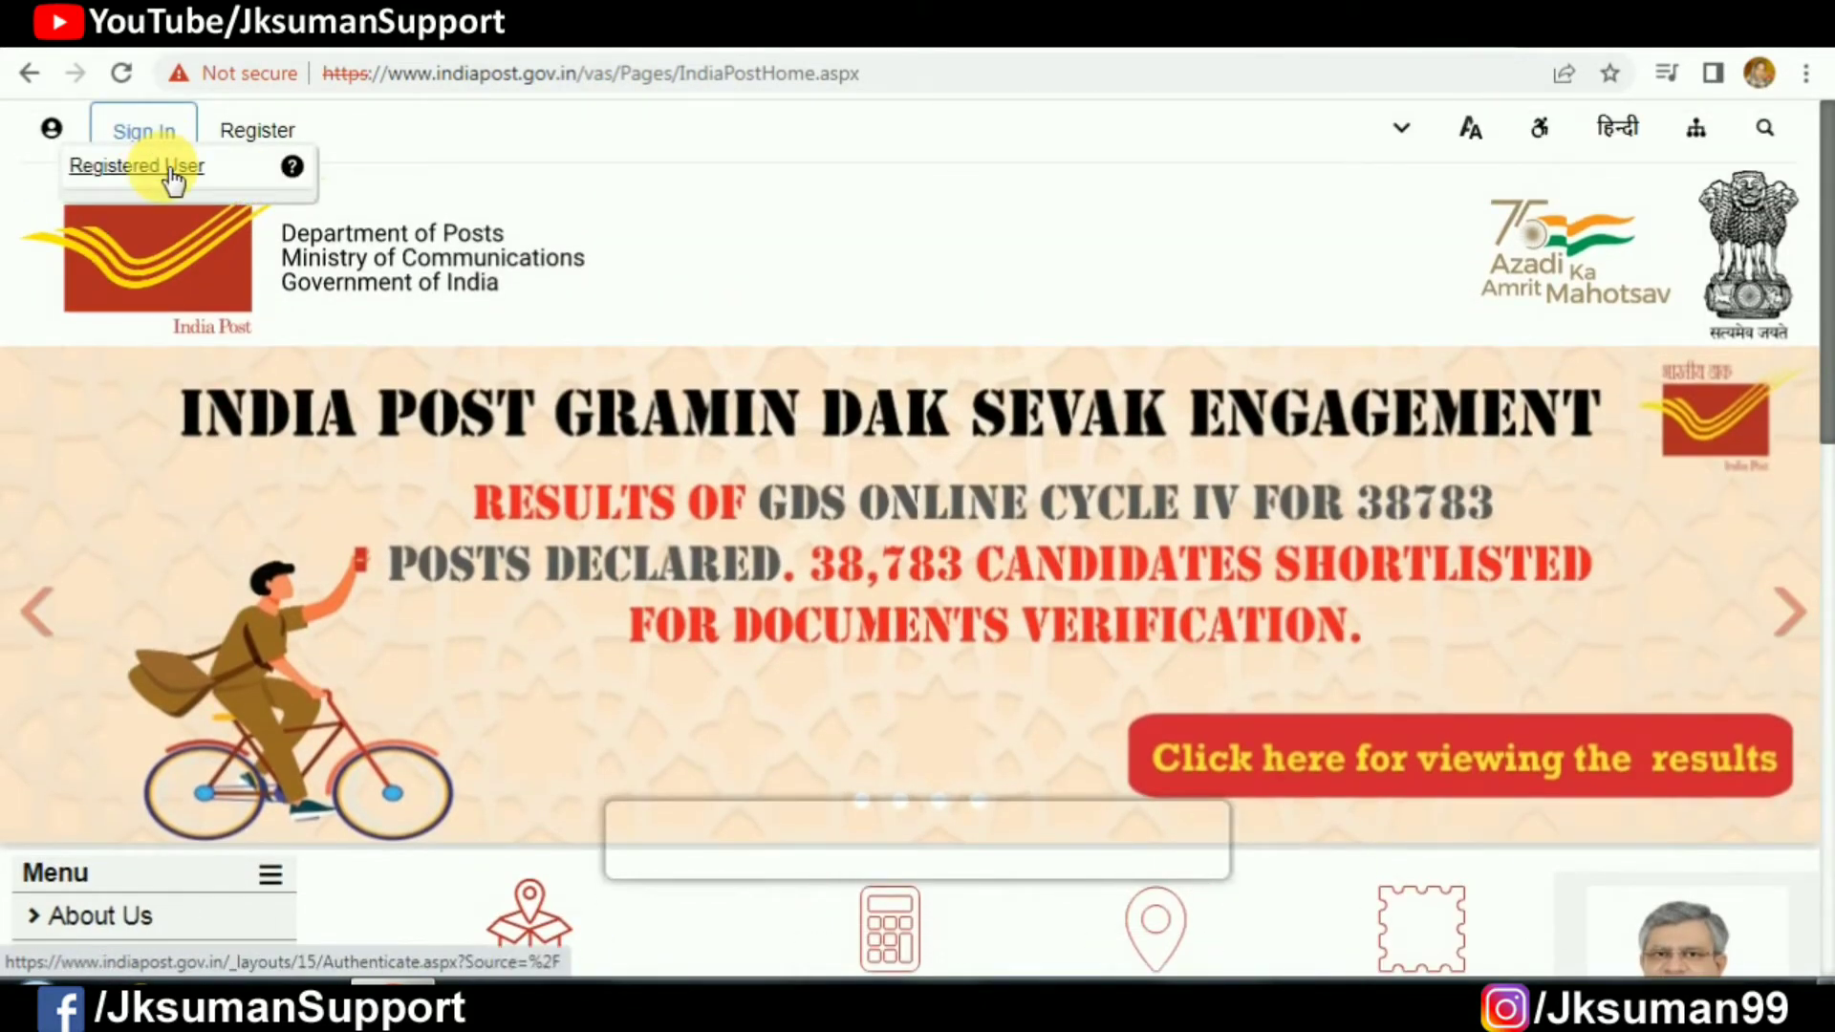
left_click(170, 168)
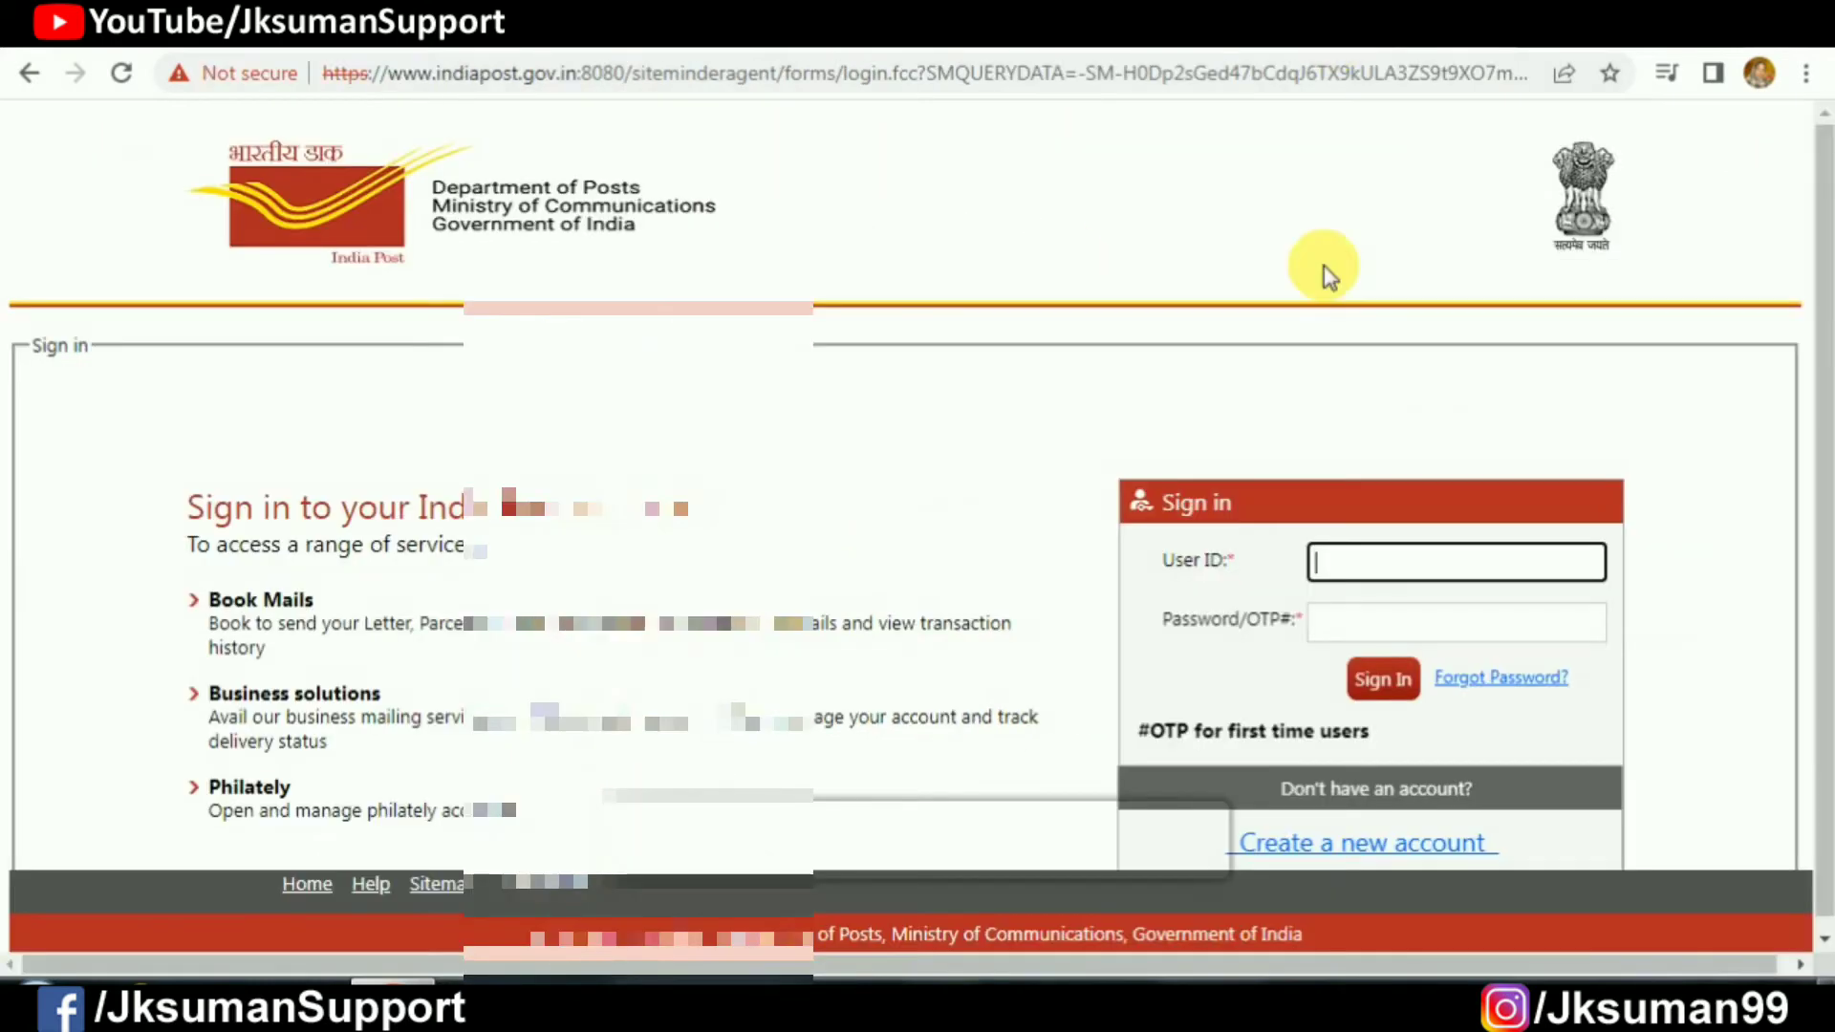
left_click(1503, 678)
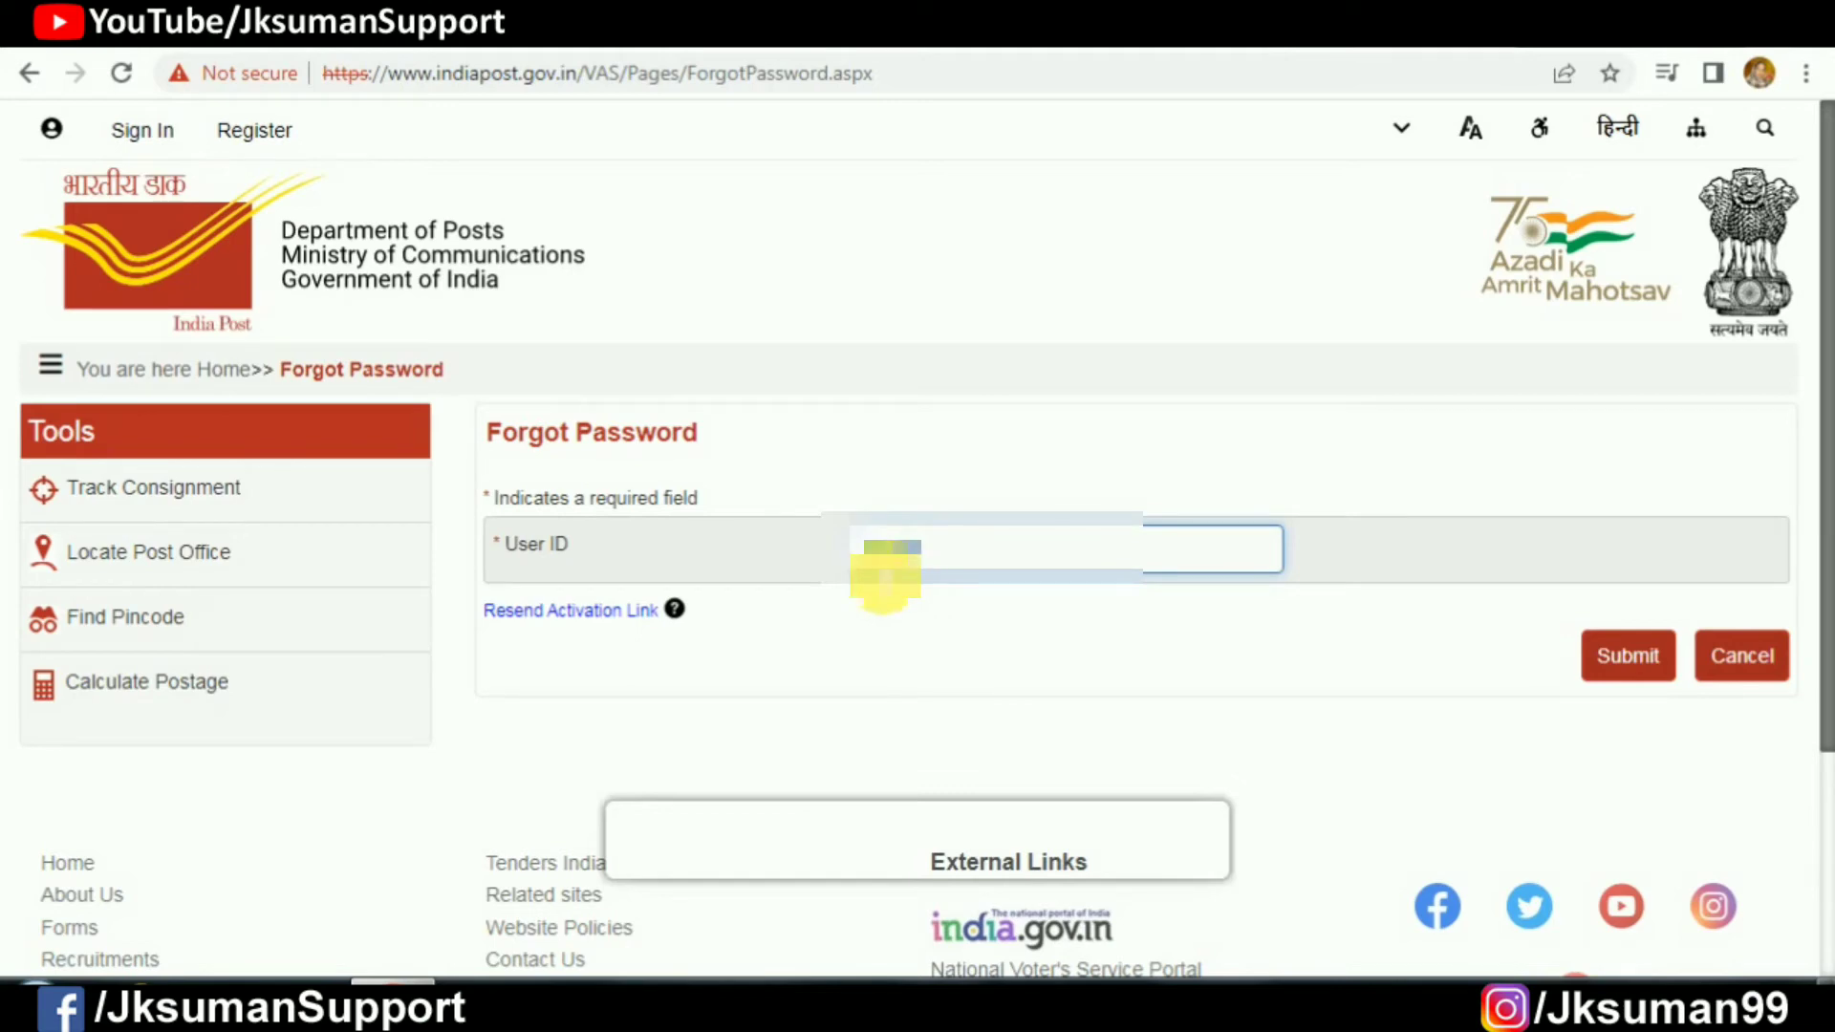
left_click(1630, 660)
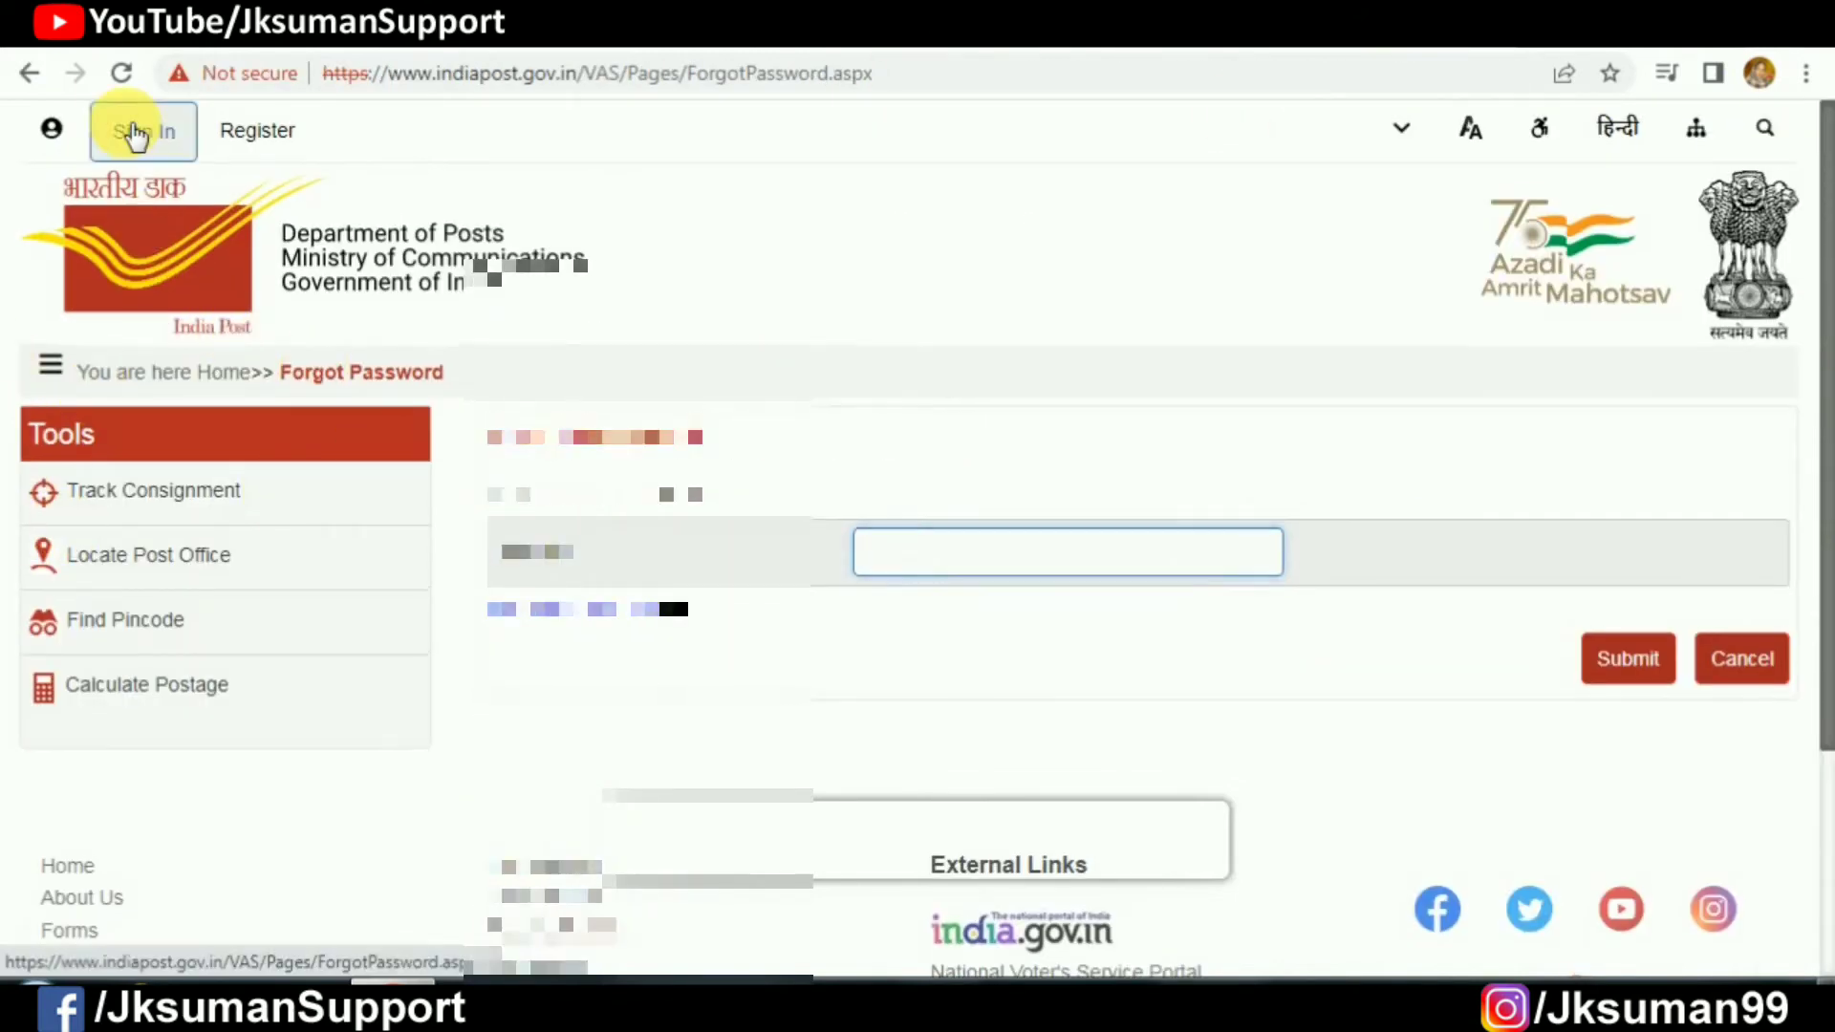
Step: Sign in as a registered user with the user ID and pasted emailed OTP
left_click(141, 129)
left_click(151, 168)
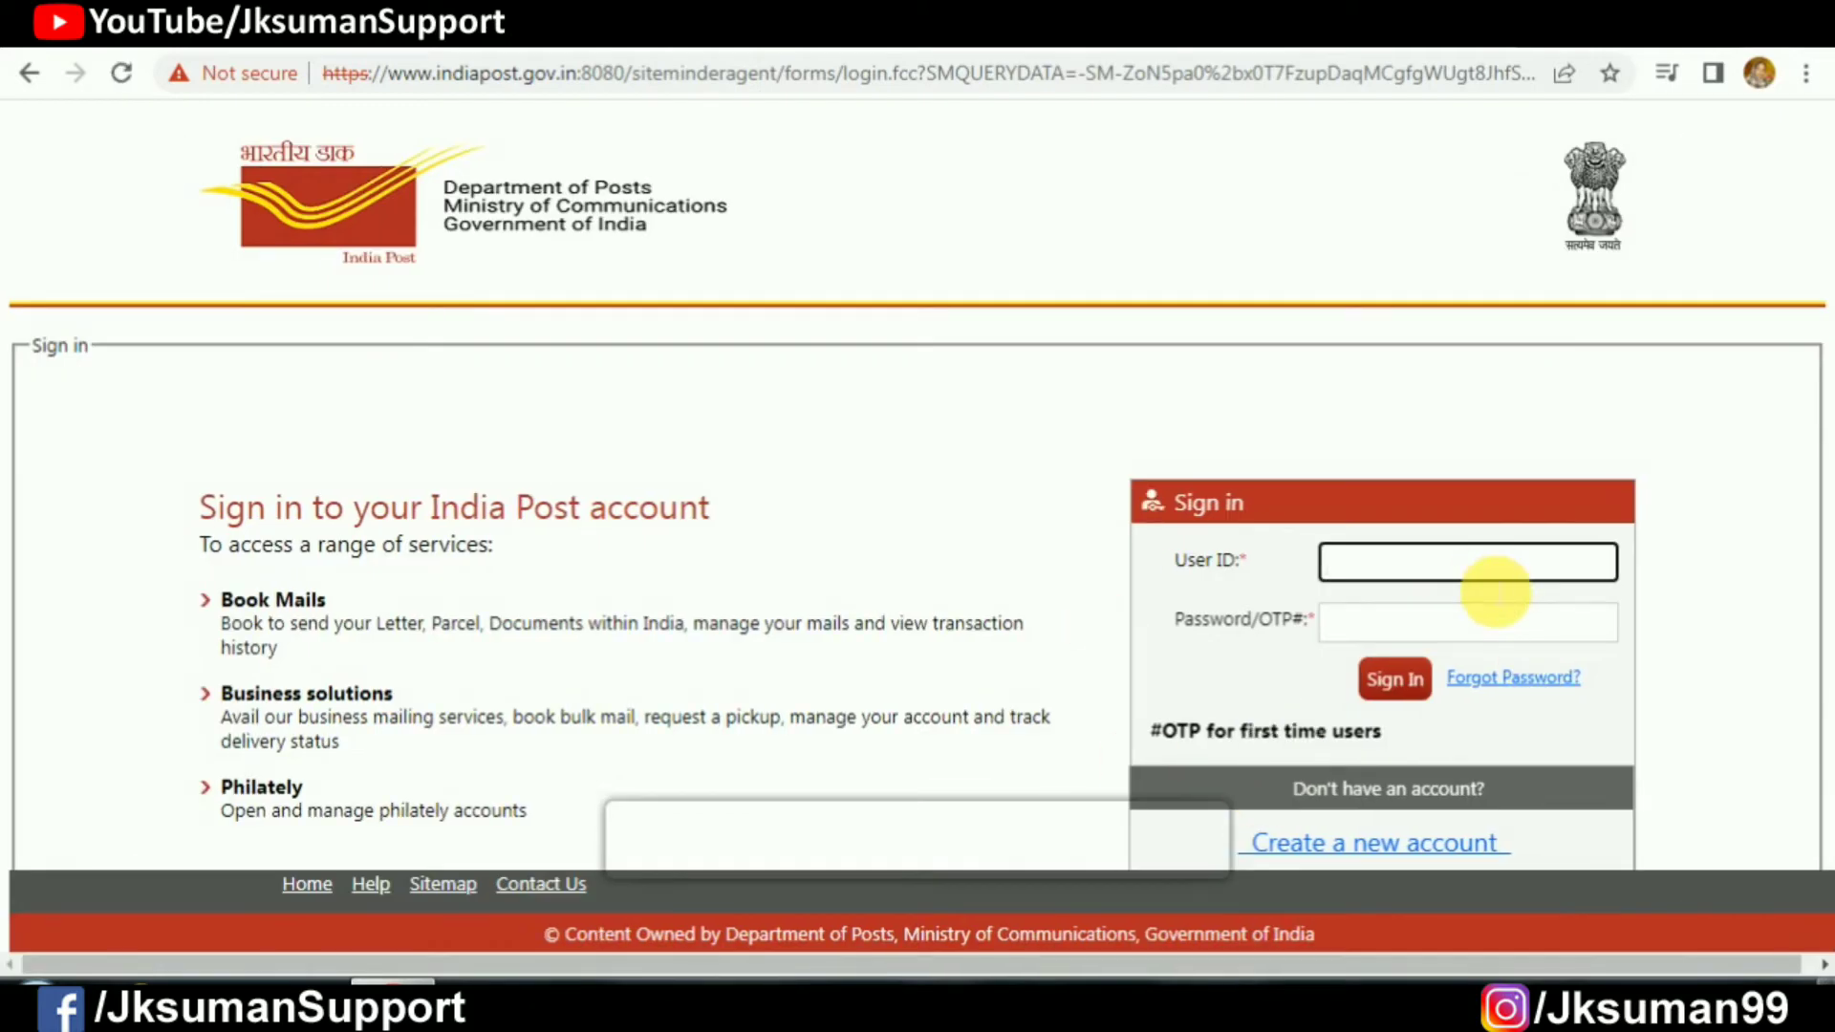
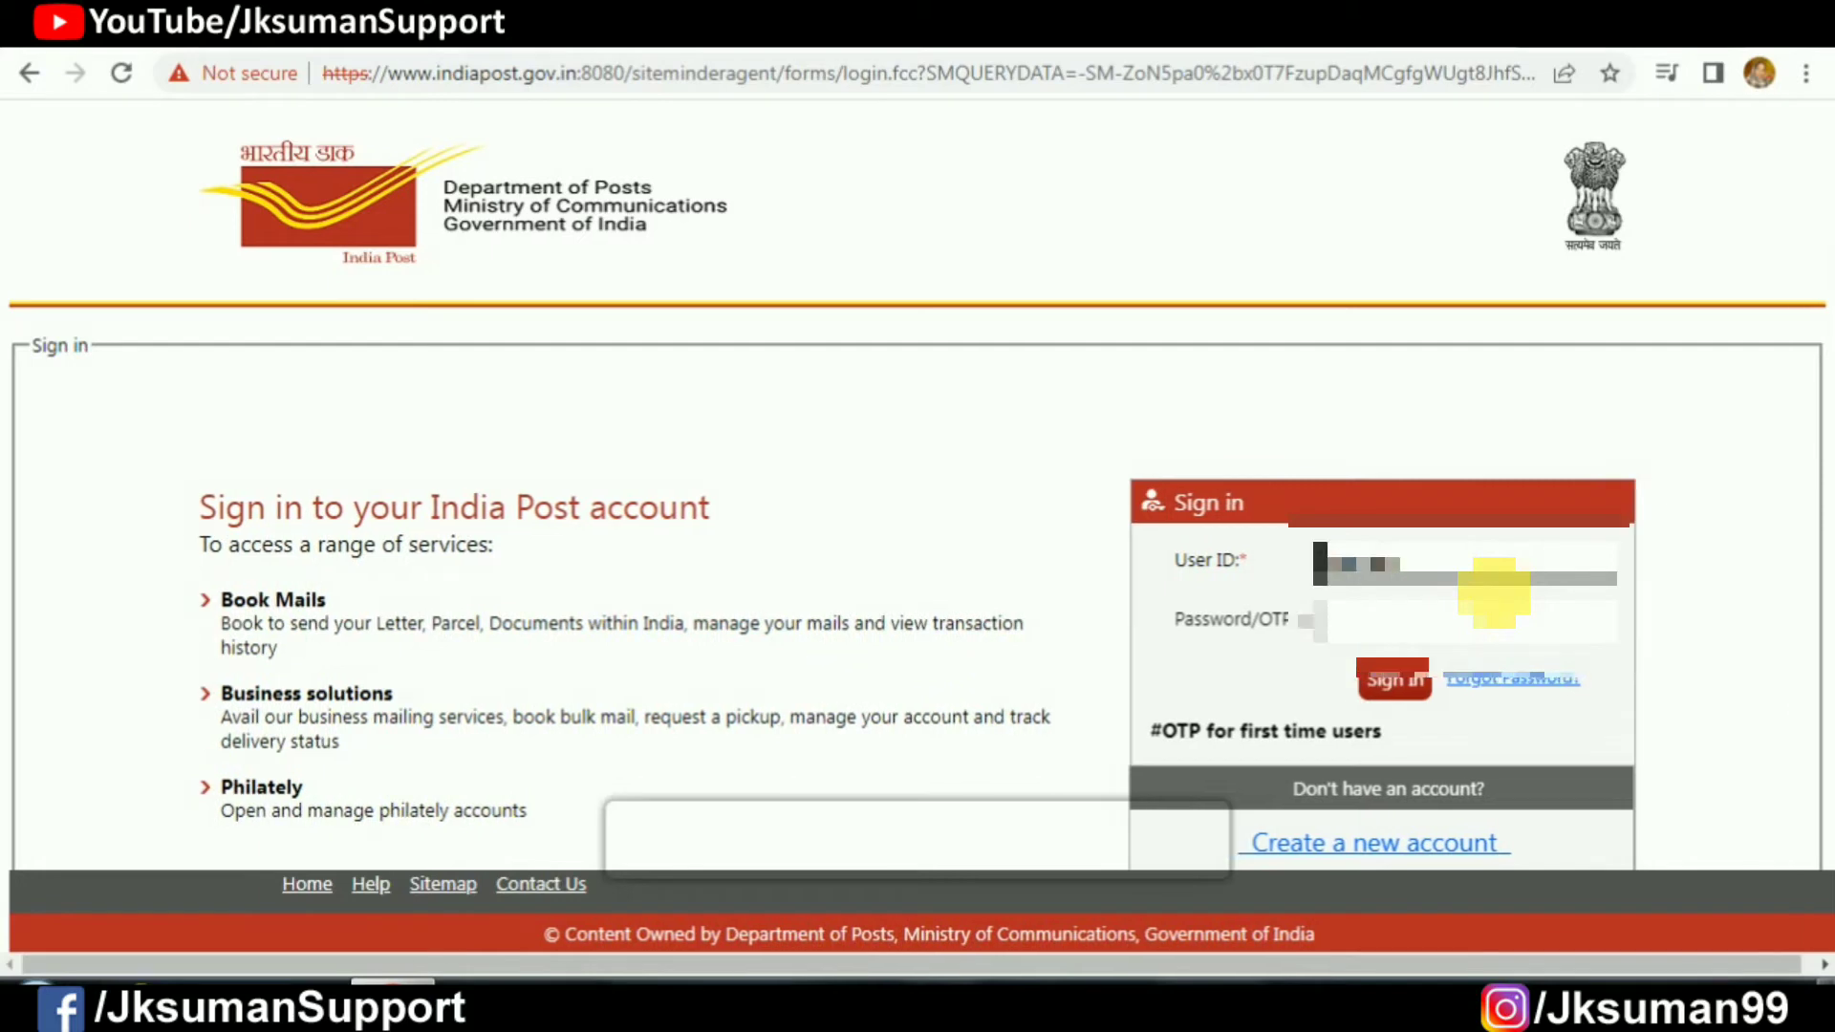
left_click(1495, 607)
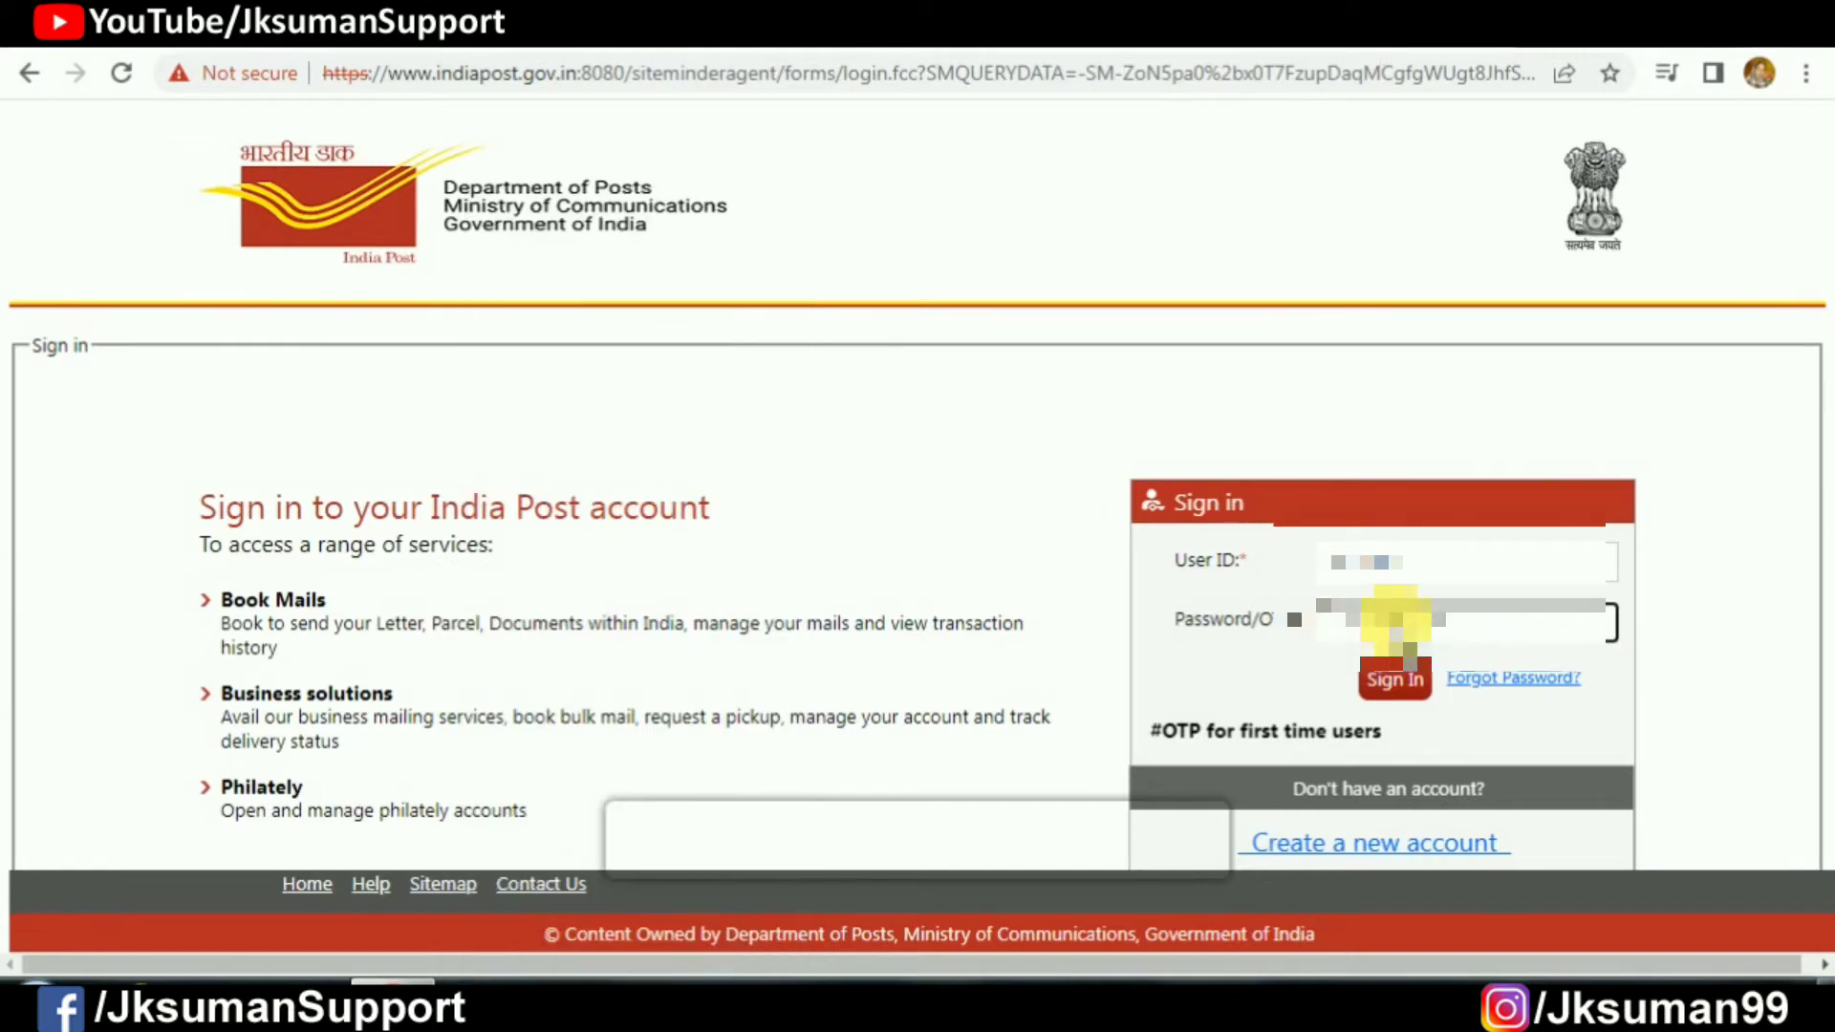
key("ctrl+v")
left_click(1391, 677)
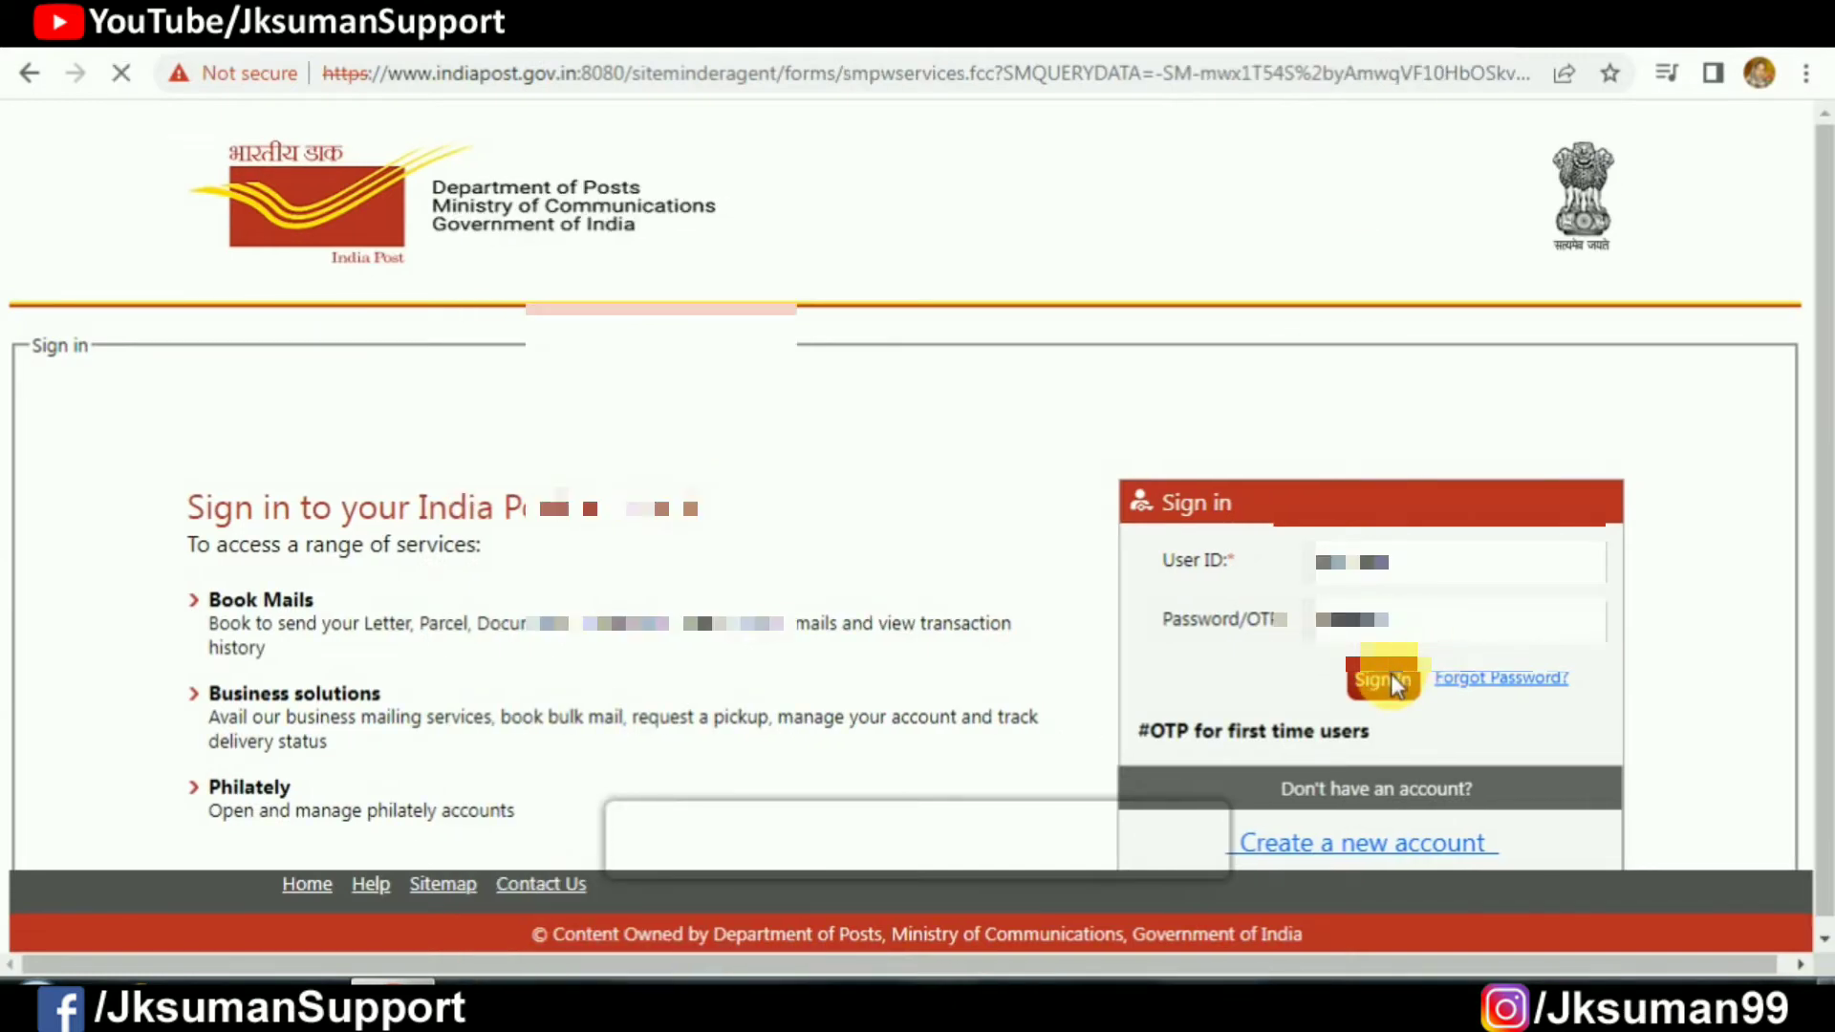
Step: Change the password, using the copied OTP as old password and entering a new one twice
scroll(762, 667, "down", 2)
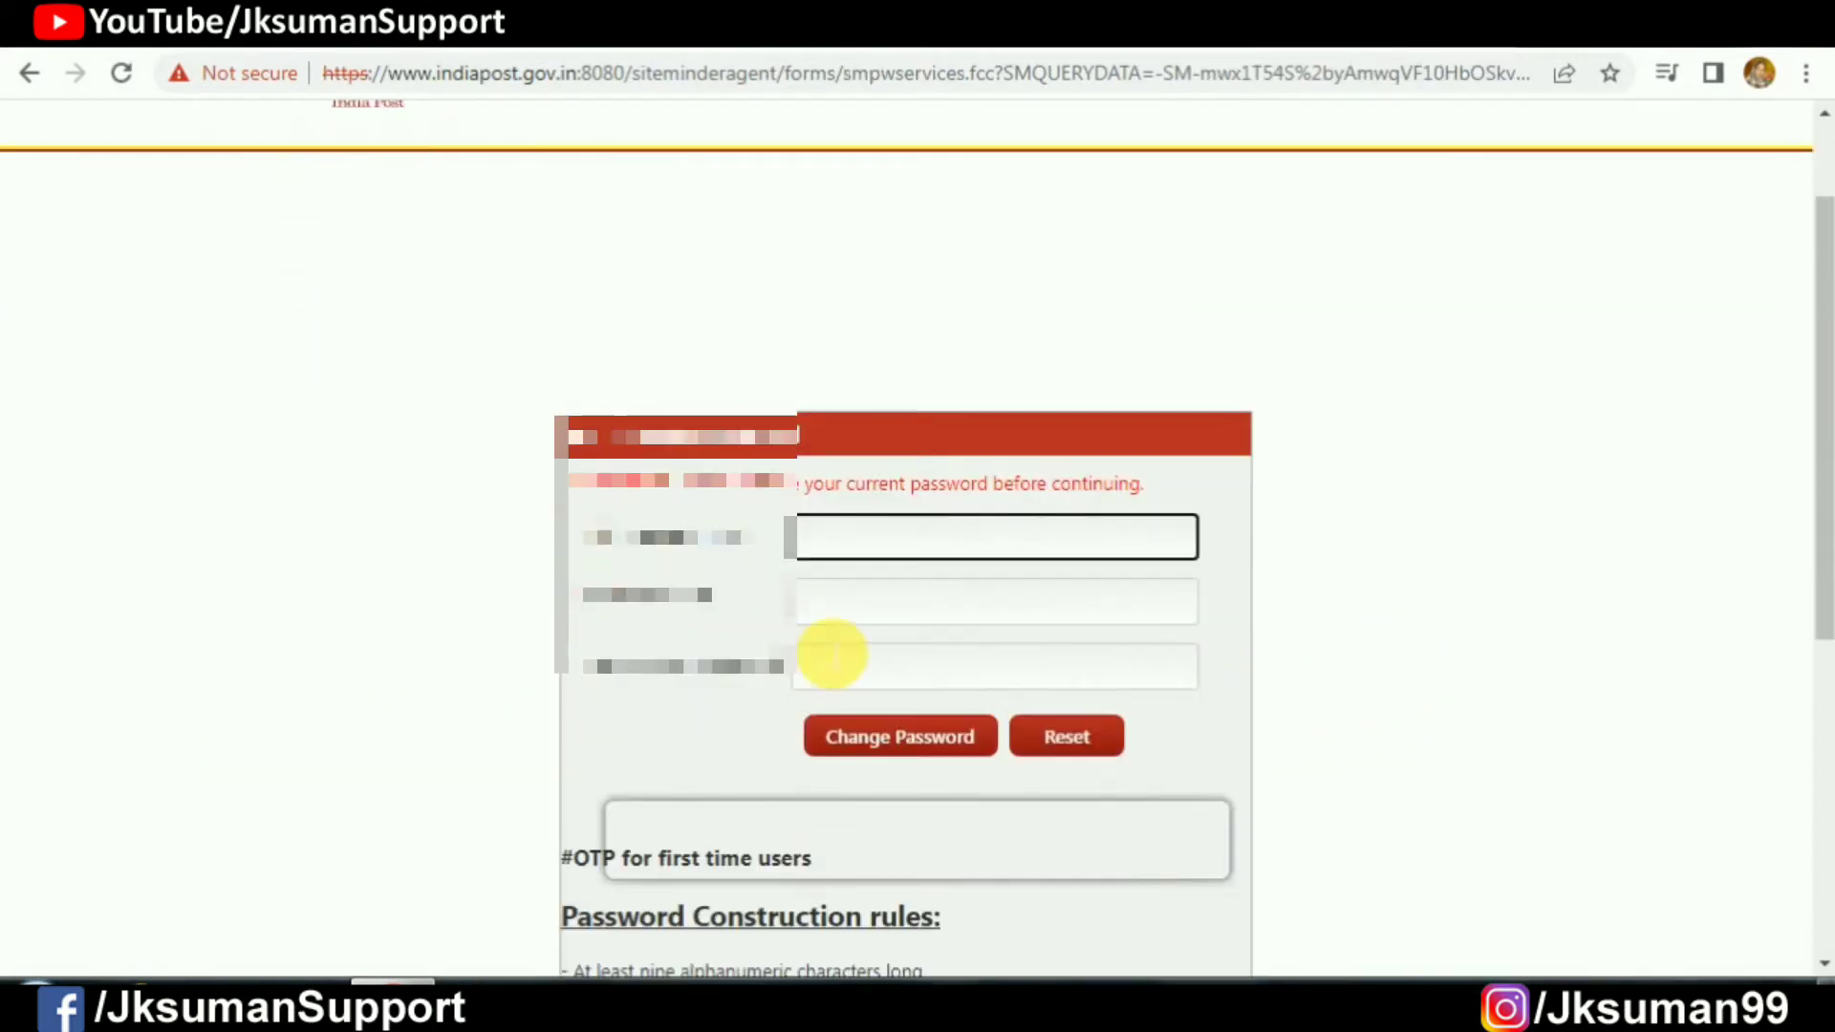
key("alt+Tab")
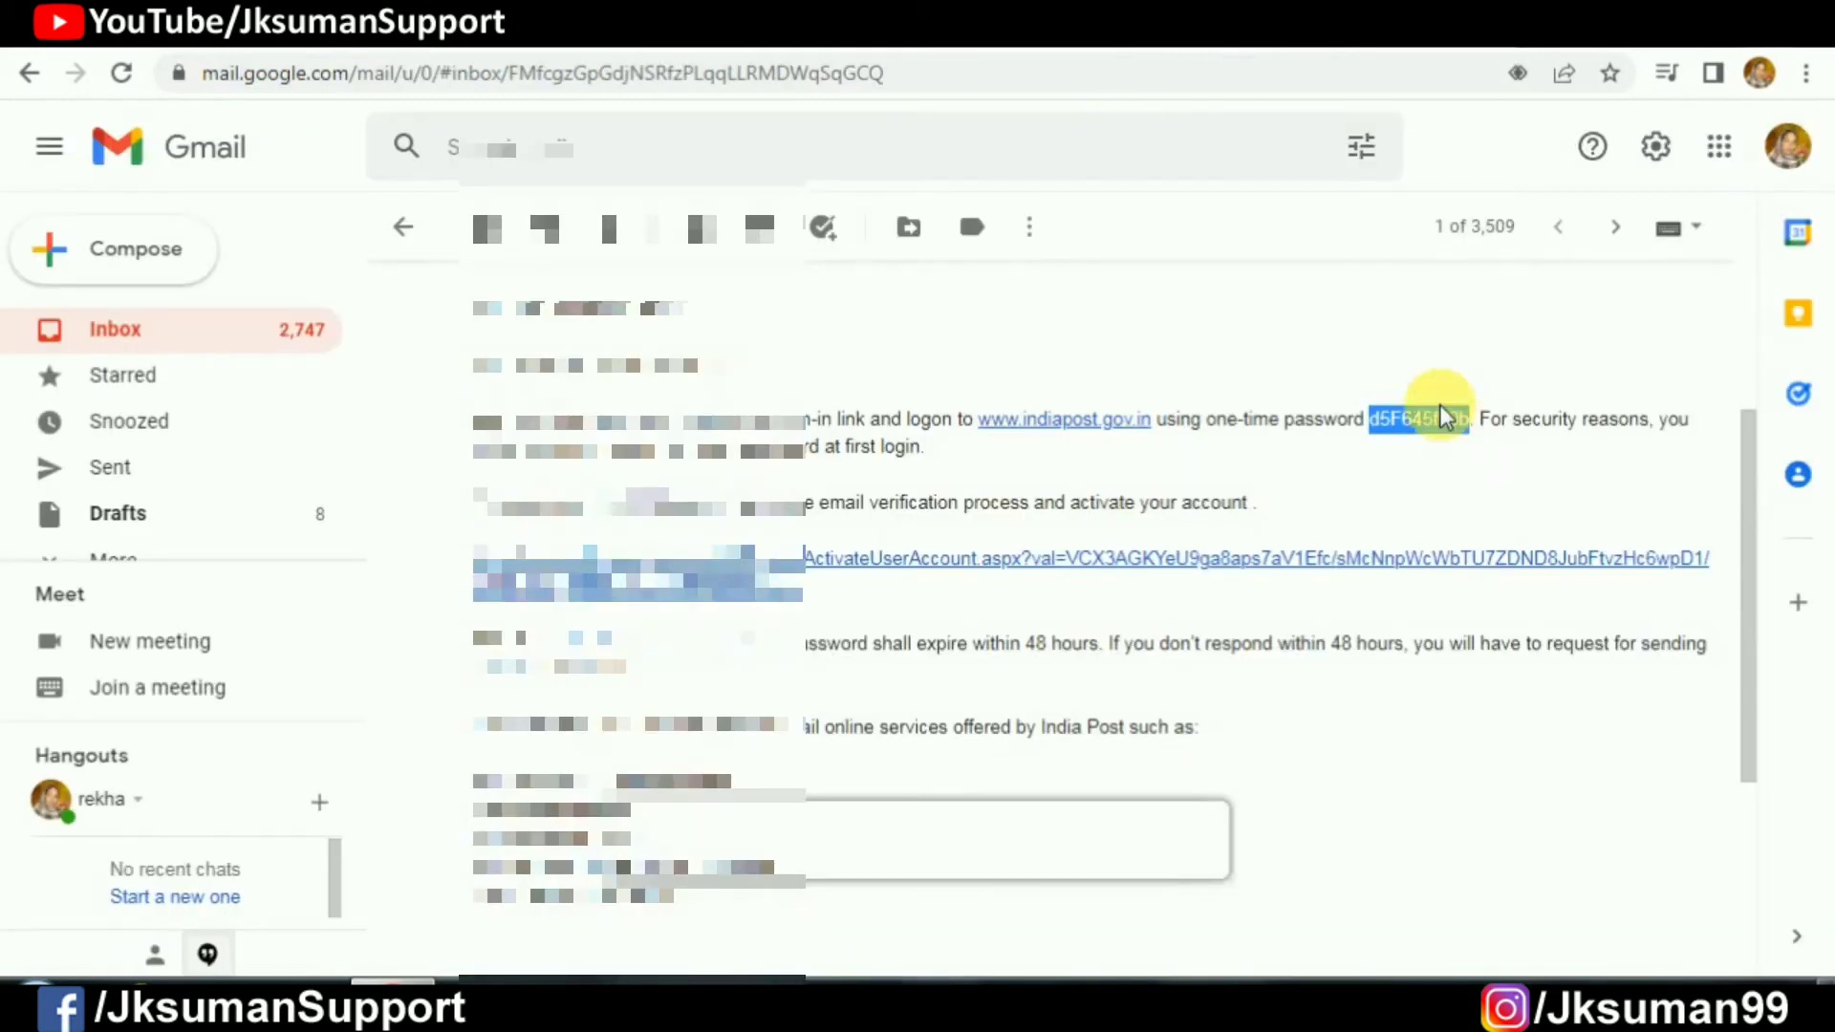
key("ctrl+c")
key("alt+Tab")
key("ctrl+v")
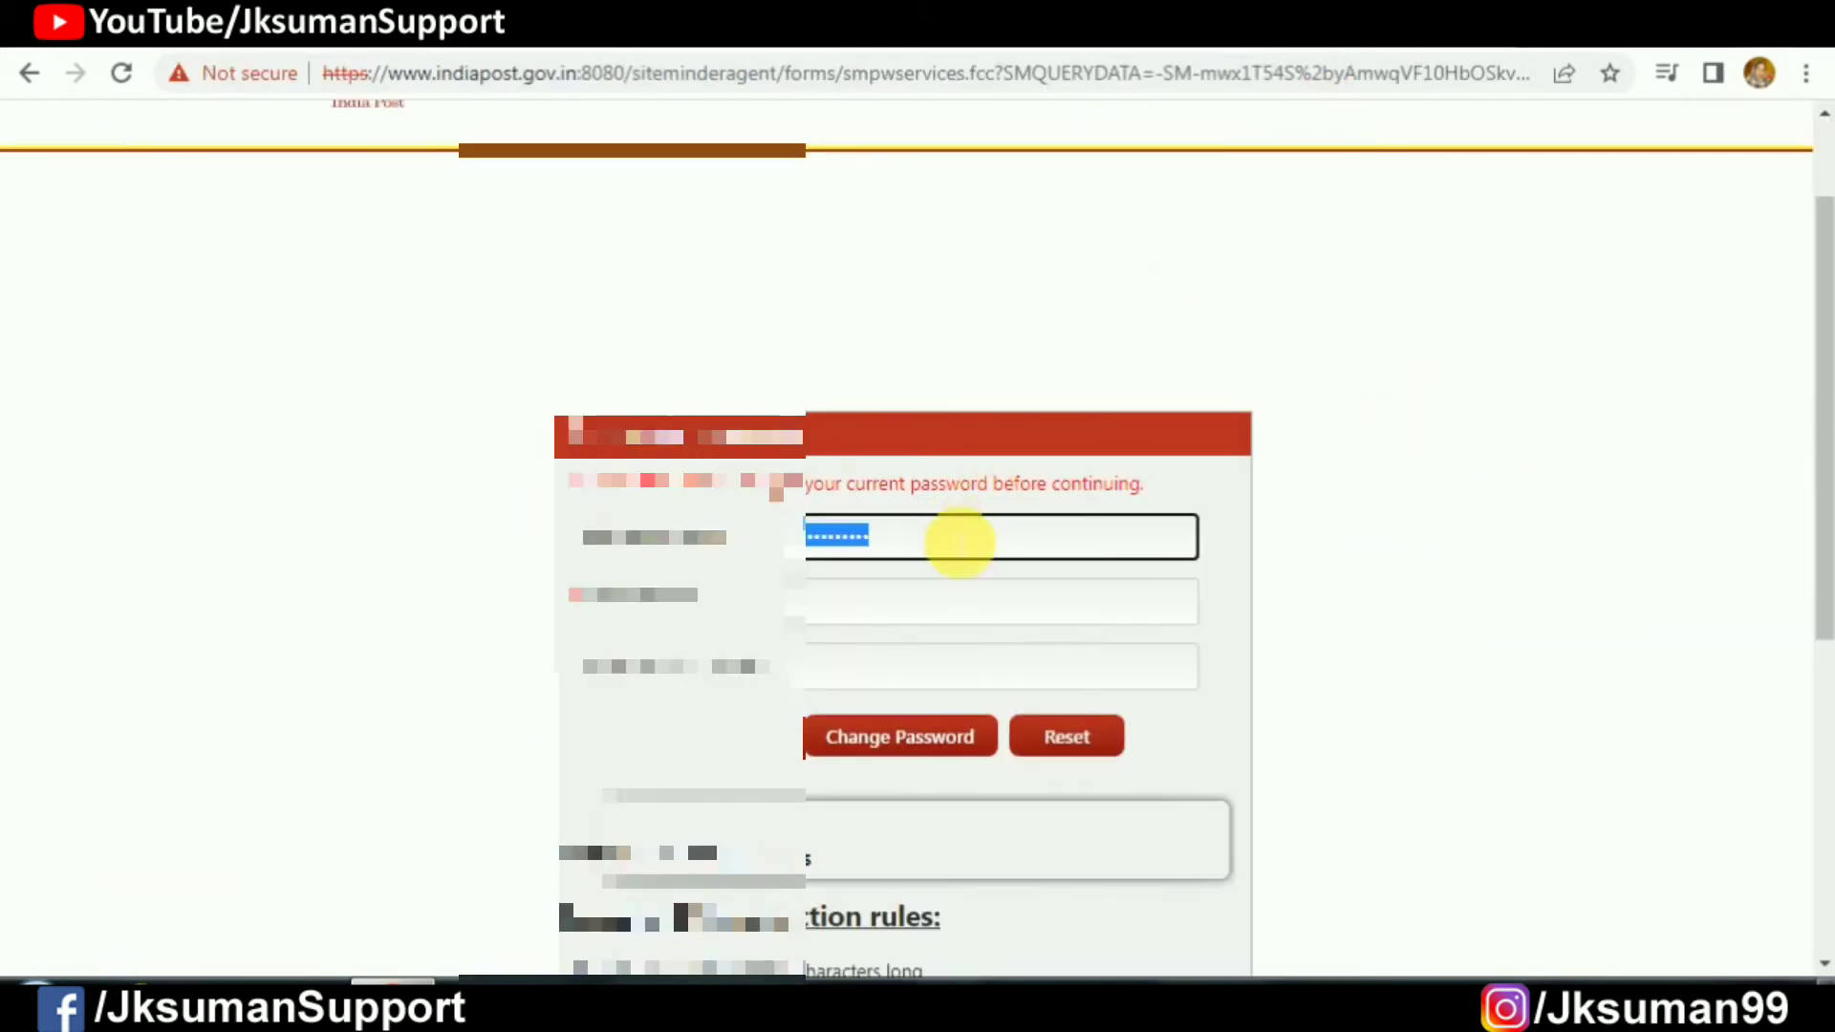
left_click(912, 602)
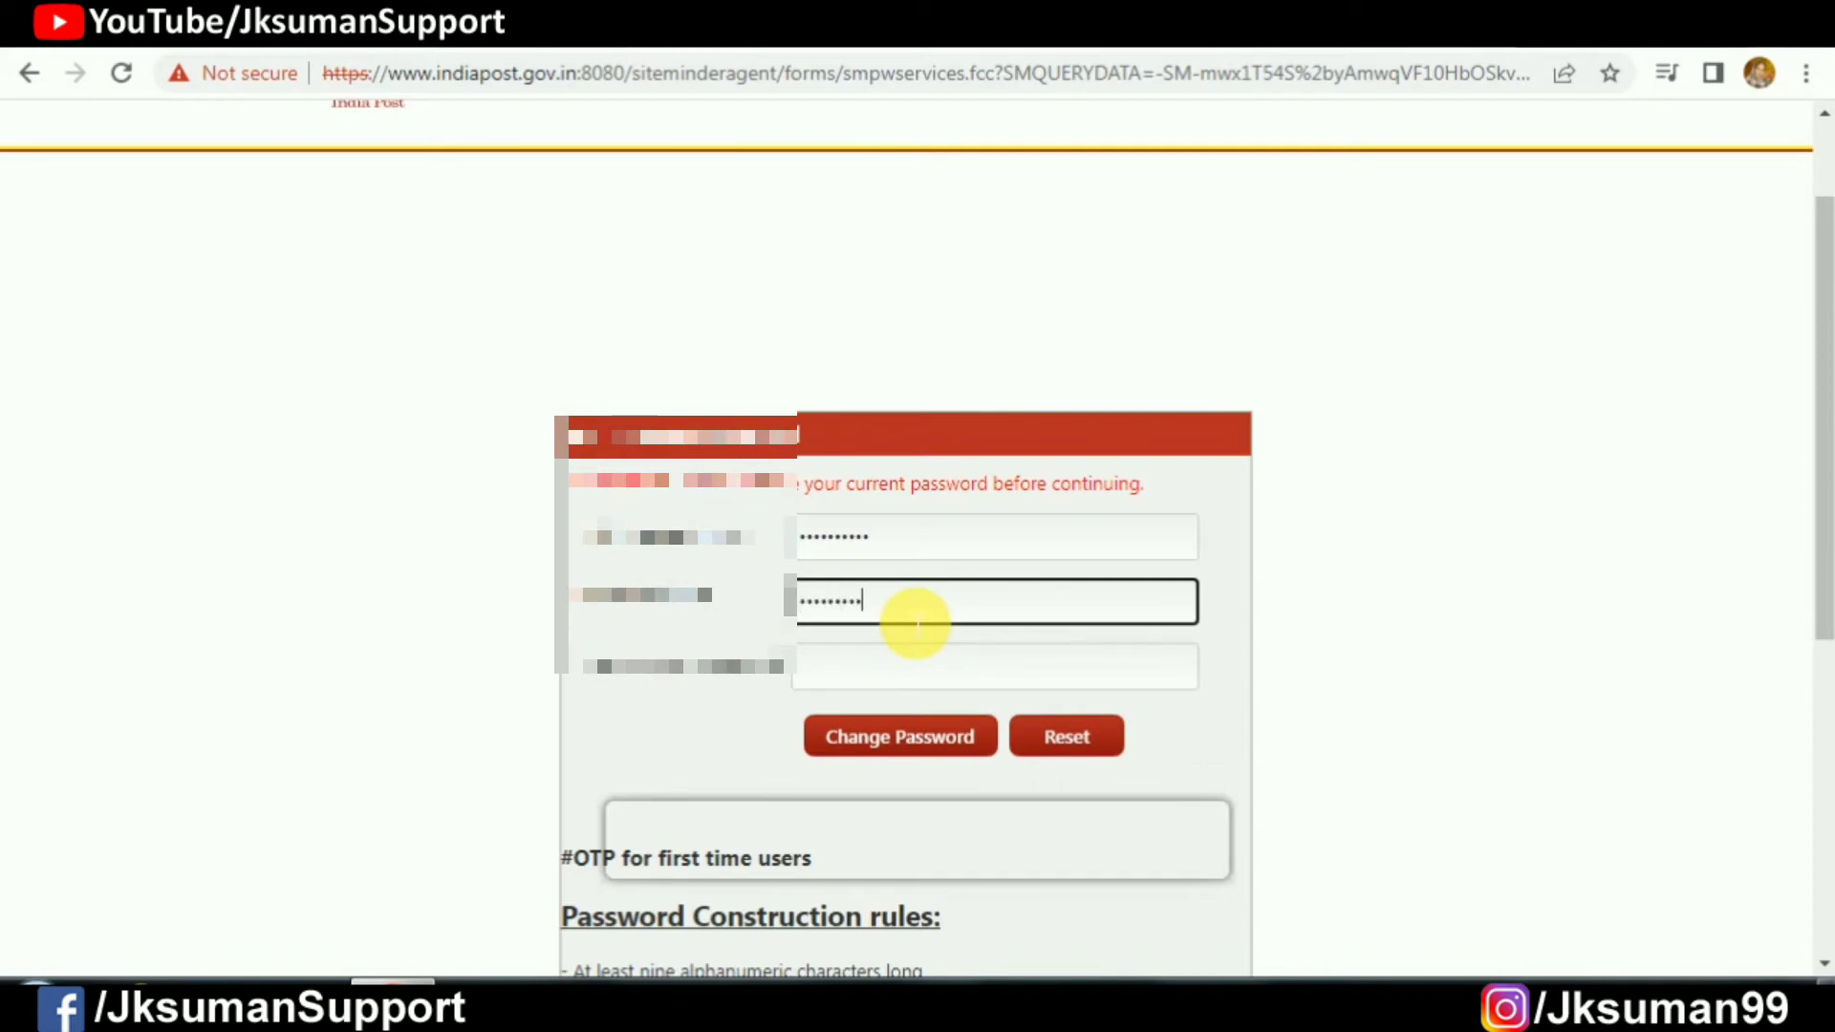
left_click(901, 681)
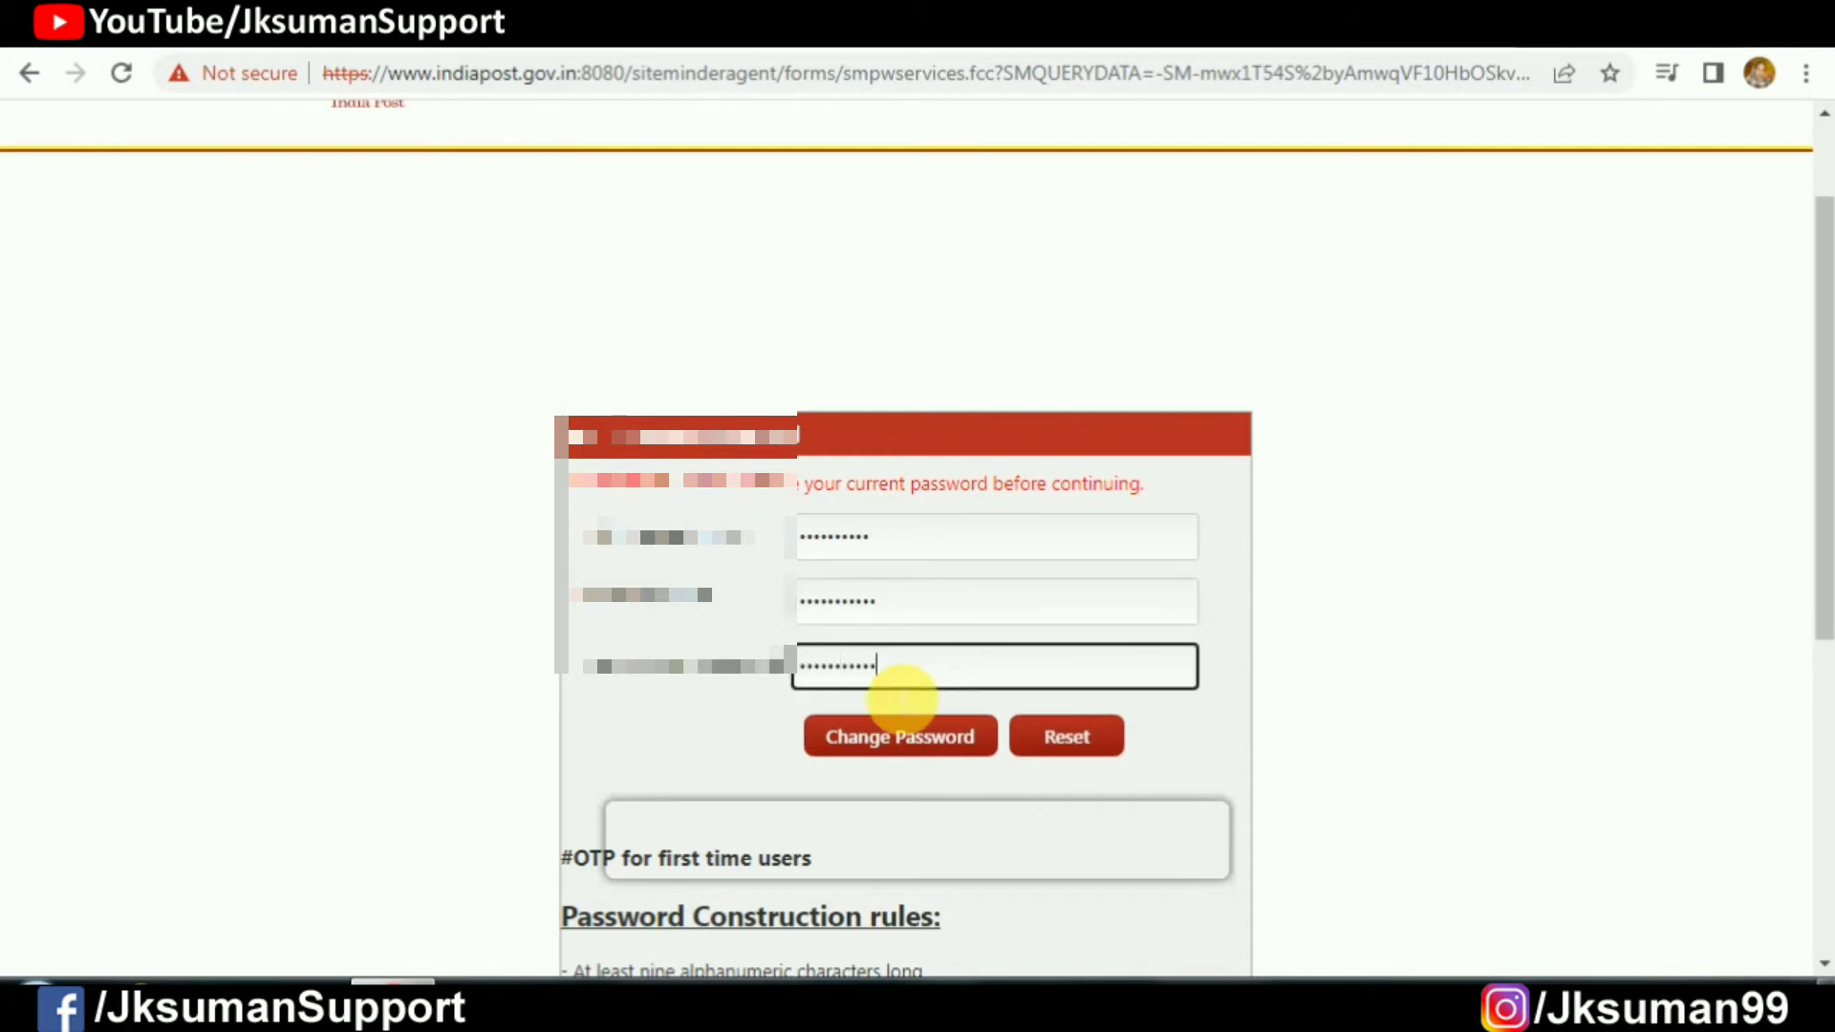
left_click(913, 751)
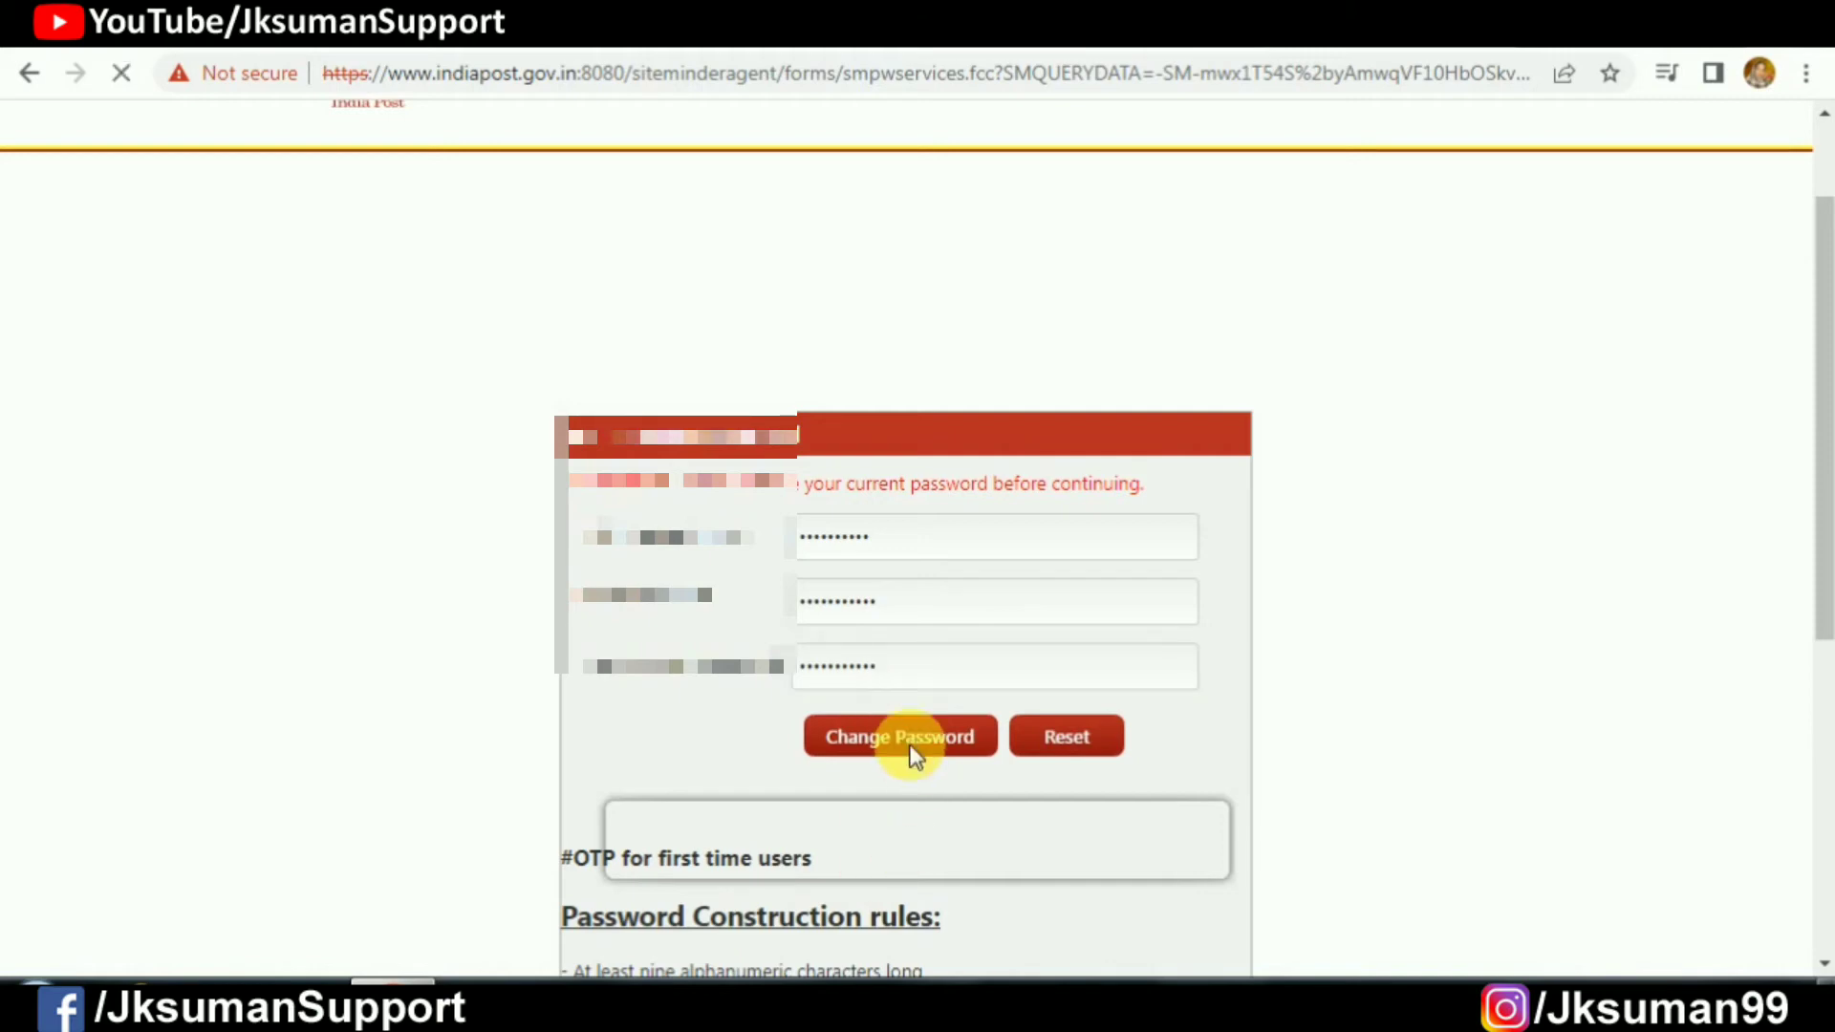
scroll(643, 532, "down", 3)
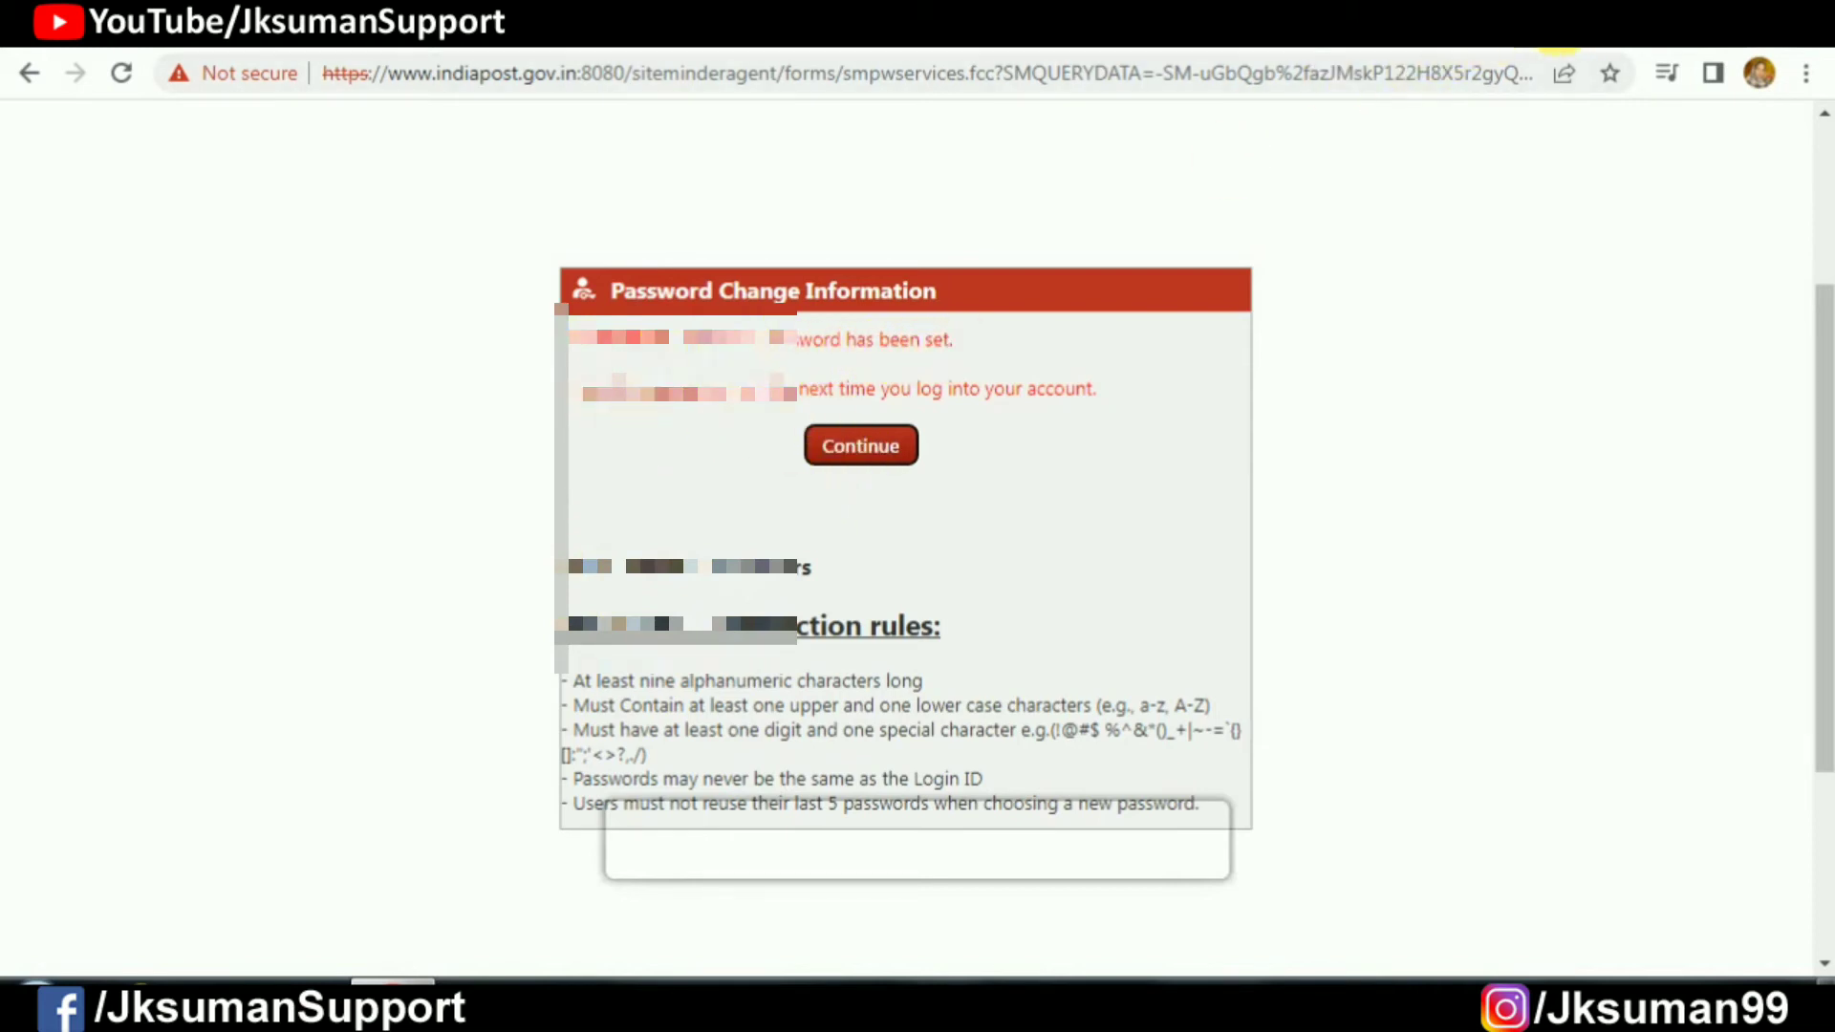
Step: Open the India Post website in a new browser tab
left_click(1536, 26)
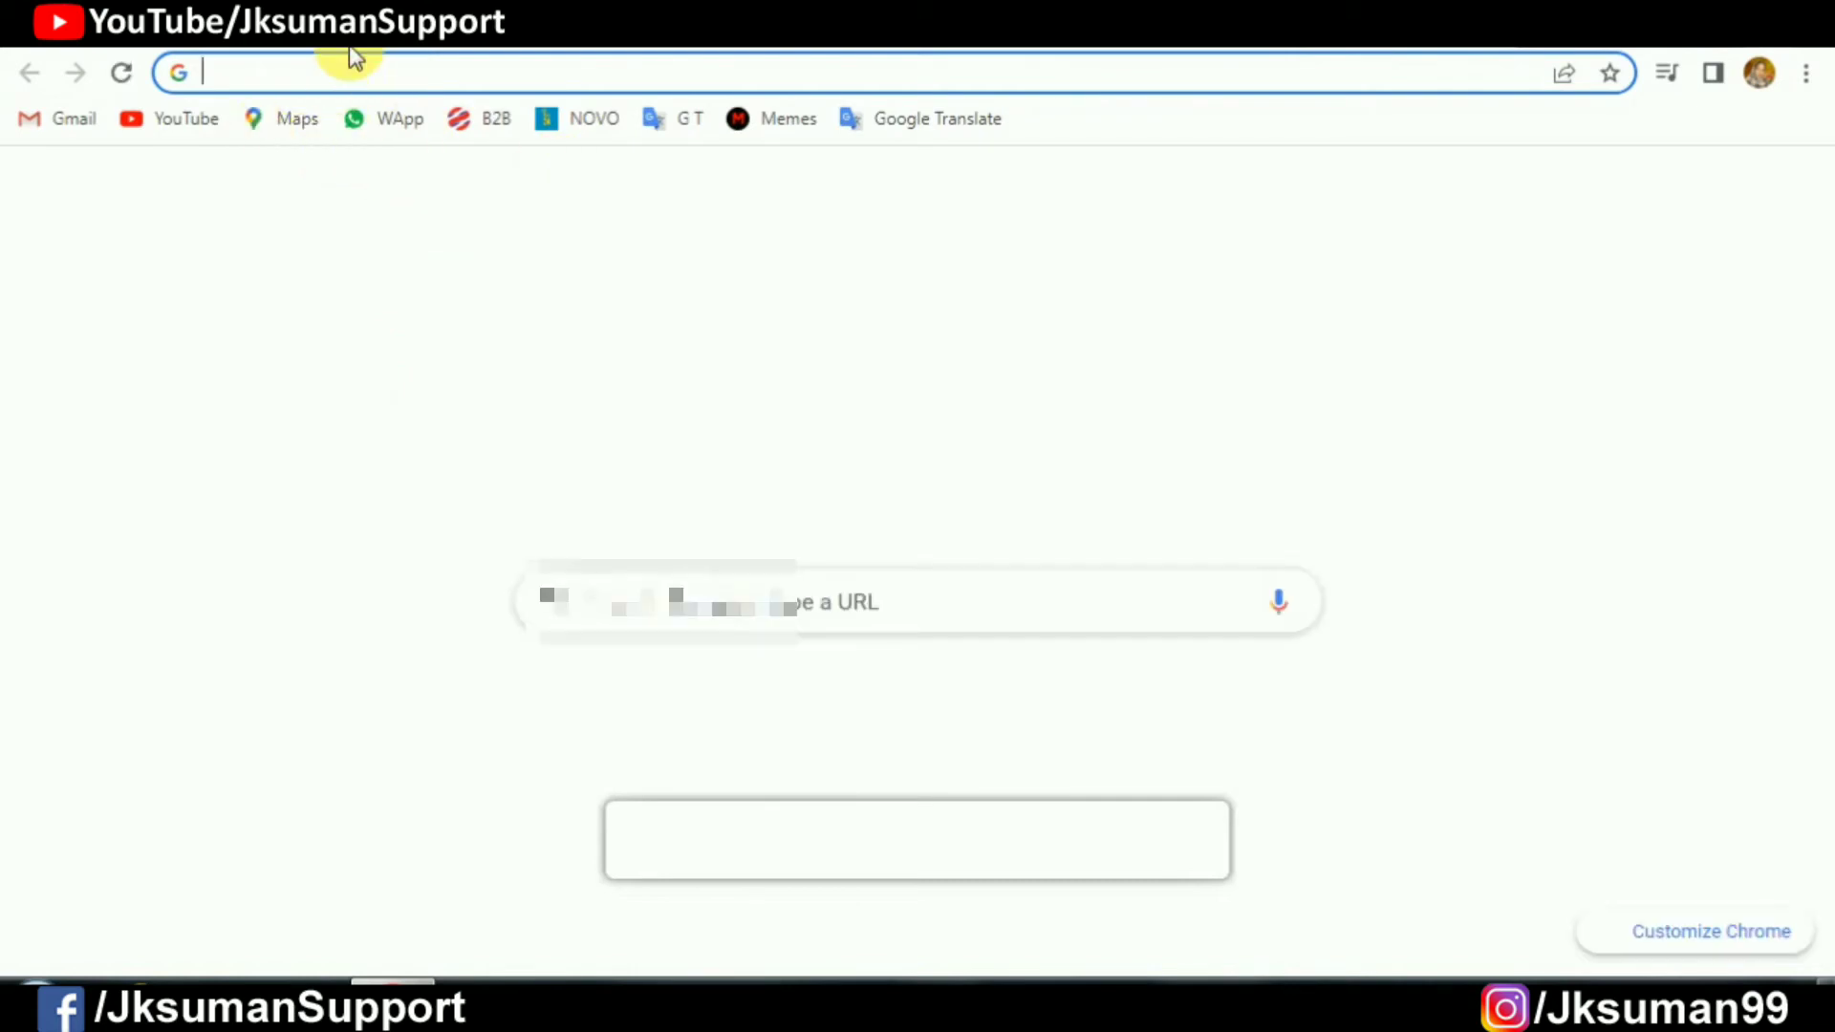
left_click(364, 75)
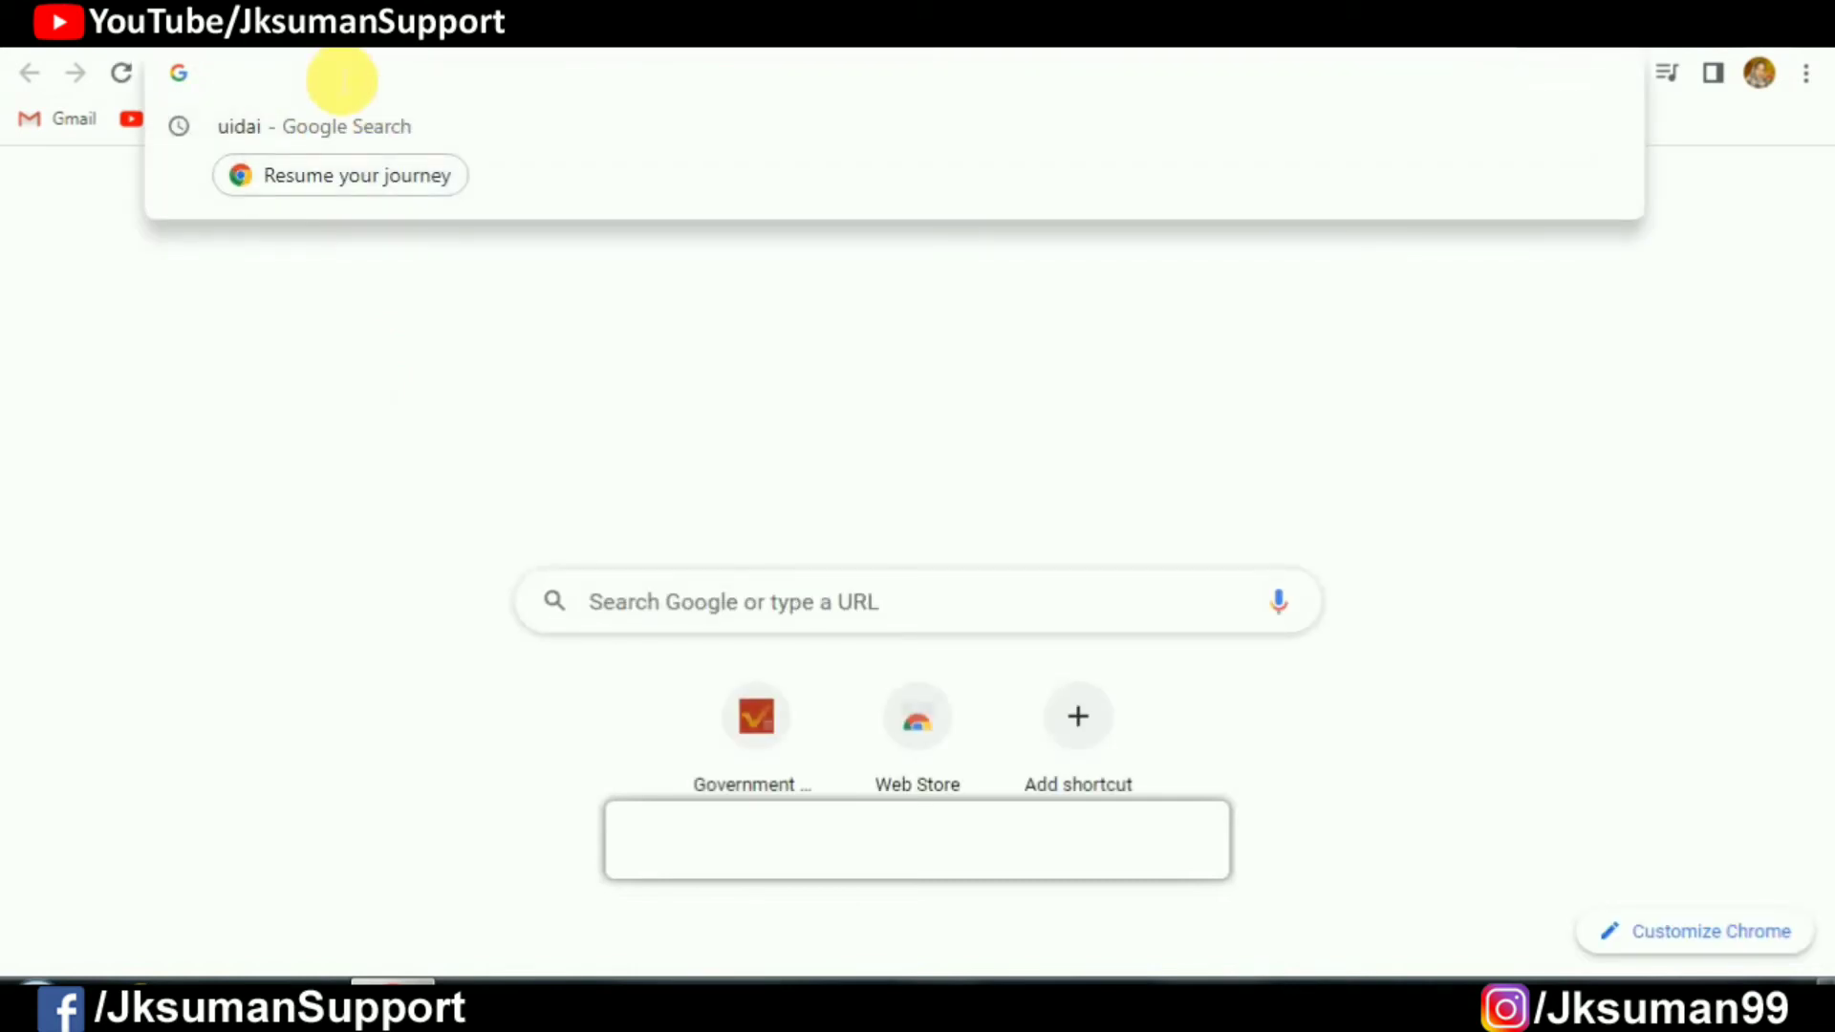
type("indiapost.gov.in")
key("Return")
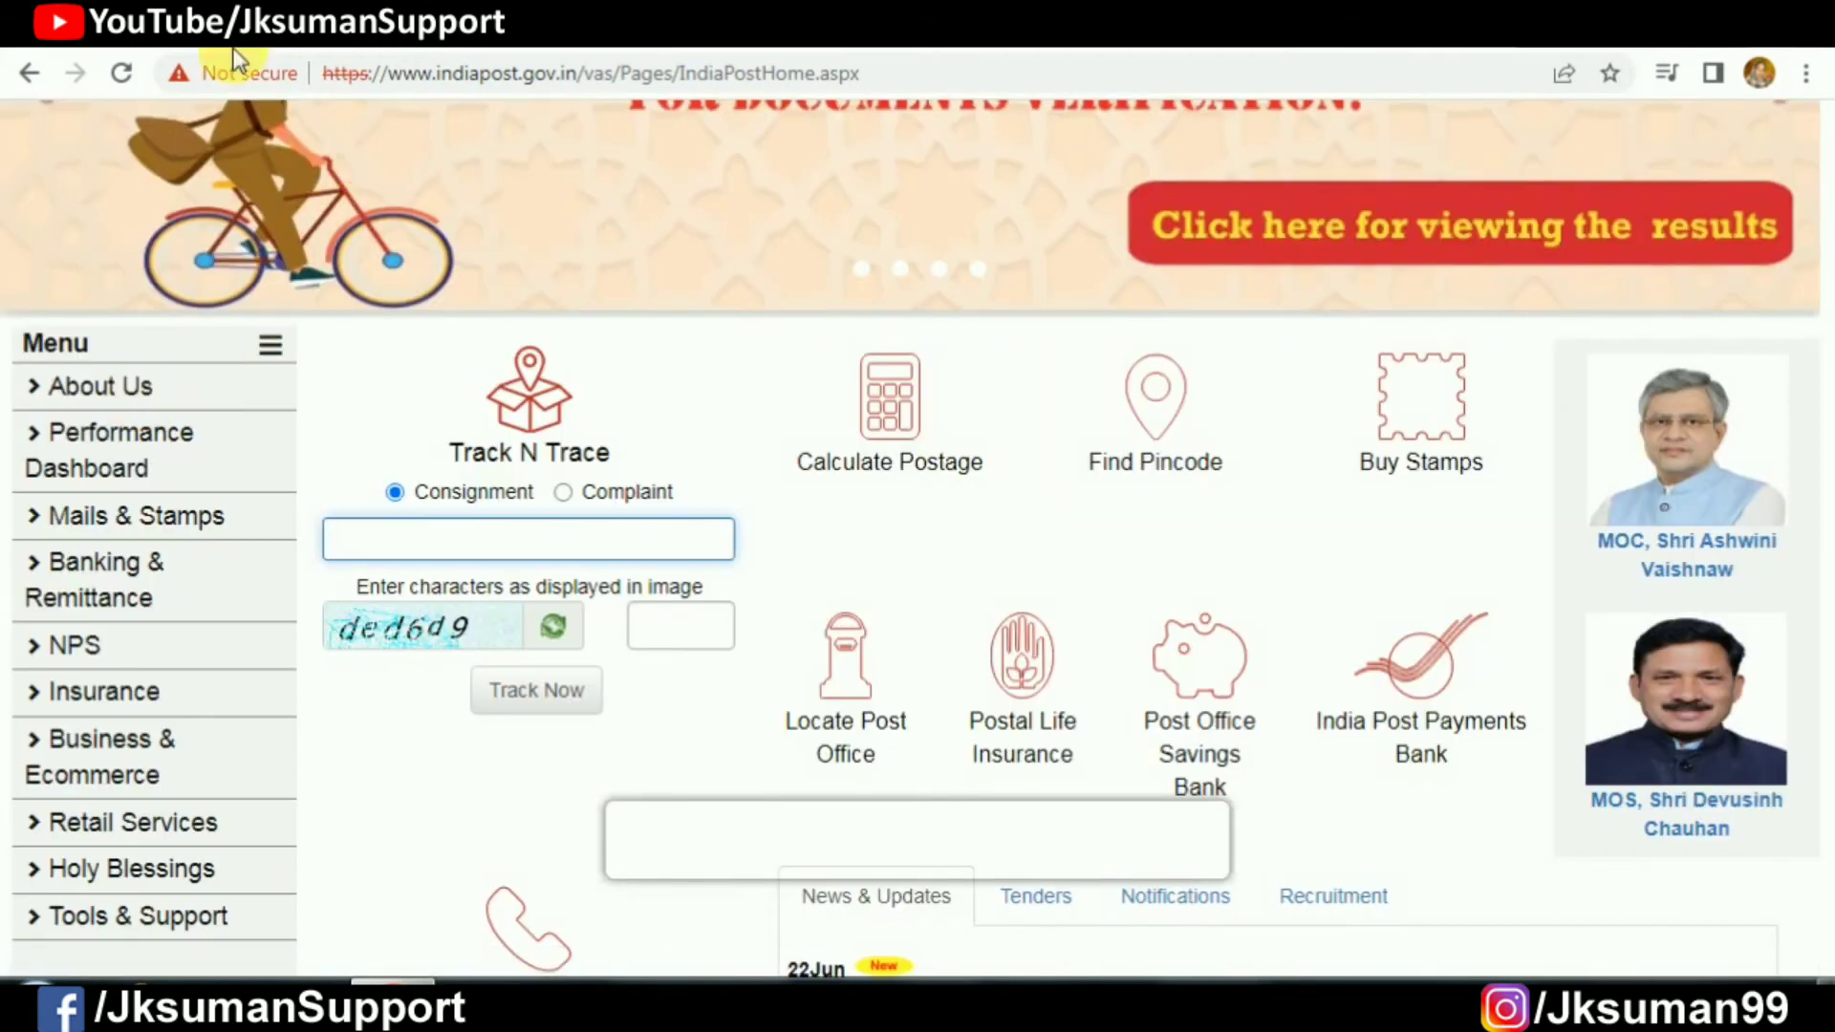
Step: Stay on the site, sign in as a registered user, and show the account summary
scroll(455, 220, "up", 5)
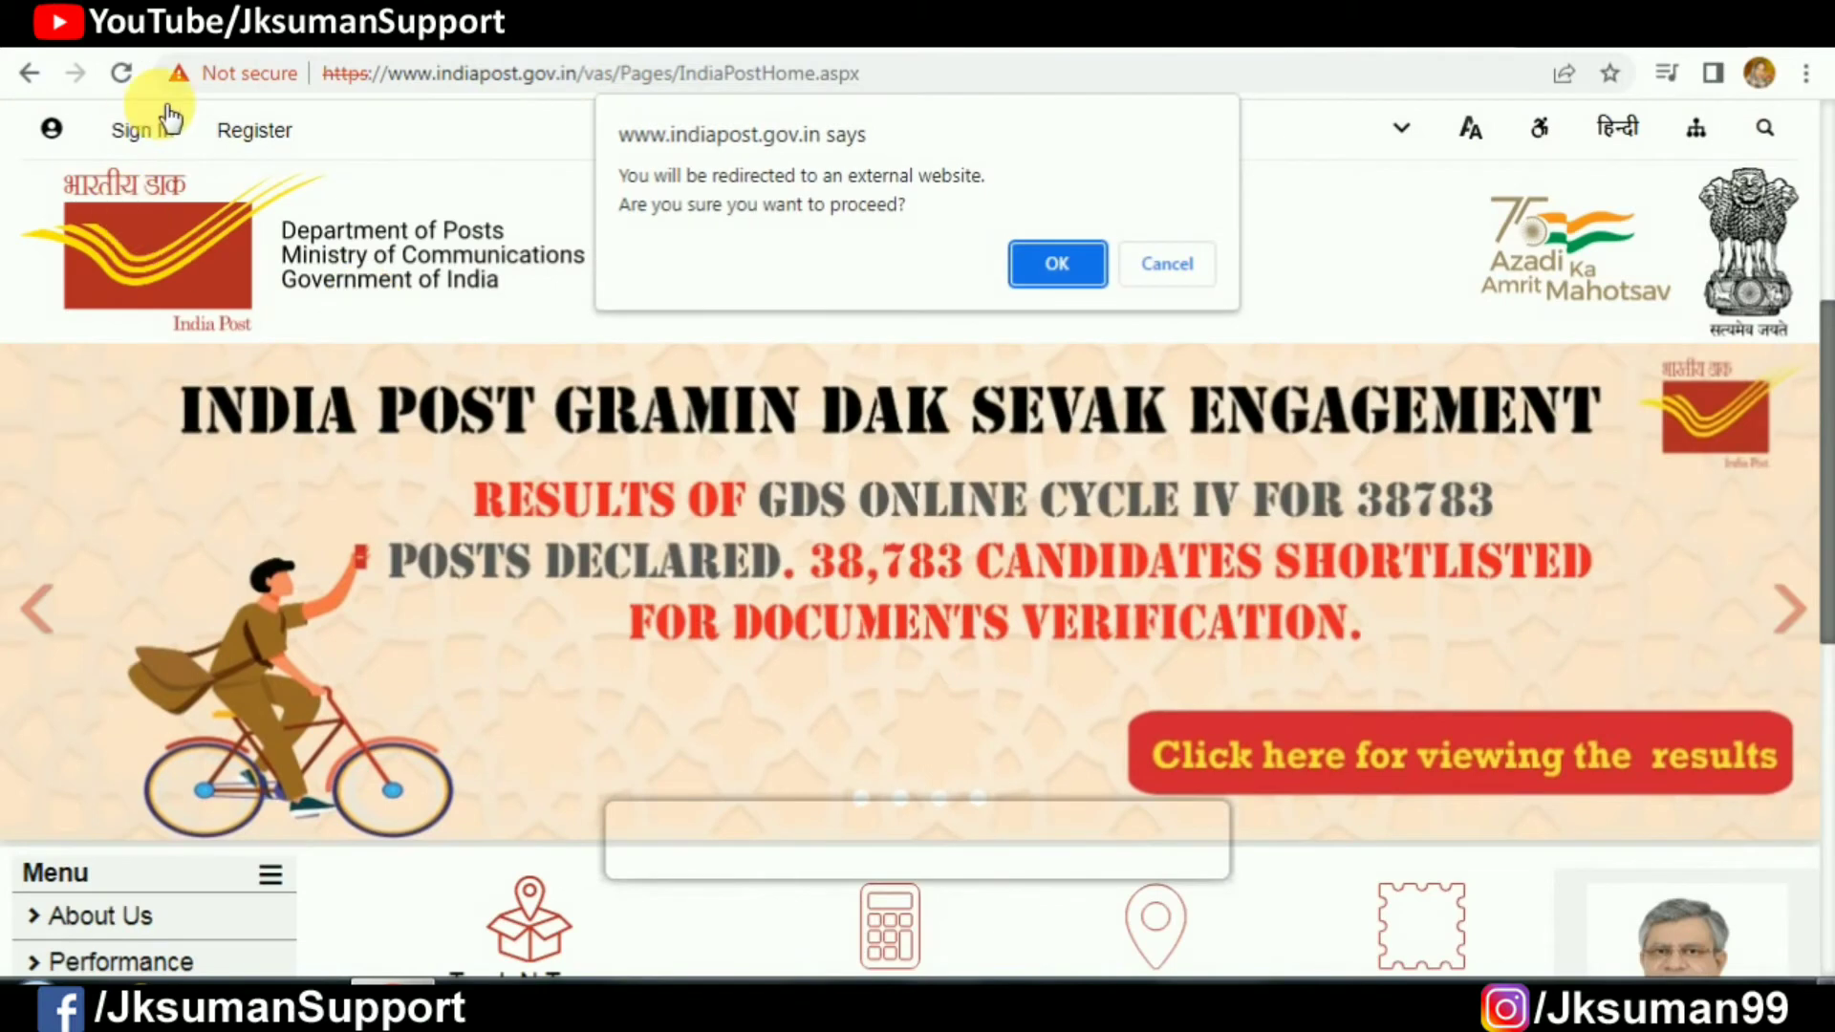
left_click(1164, 265)
left_click(148, 134)
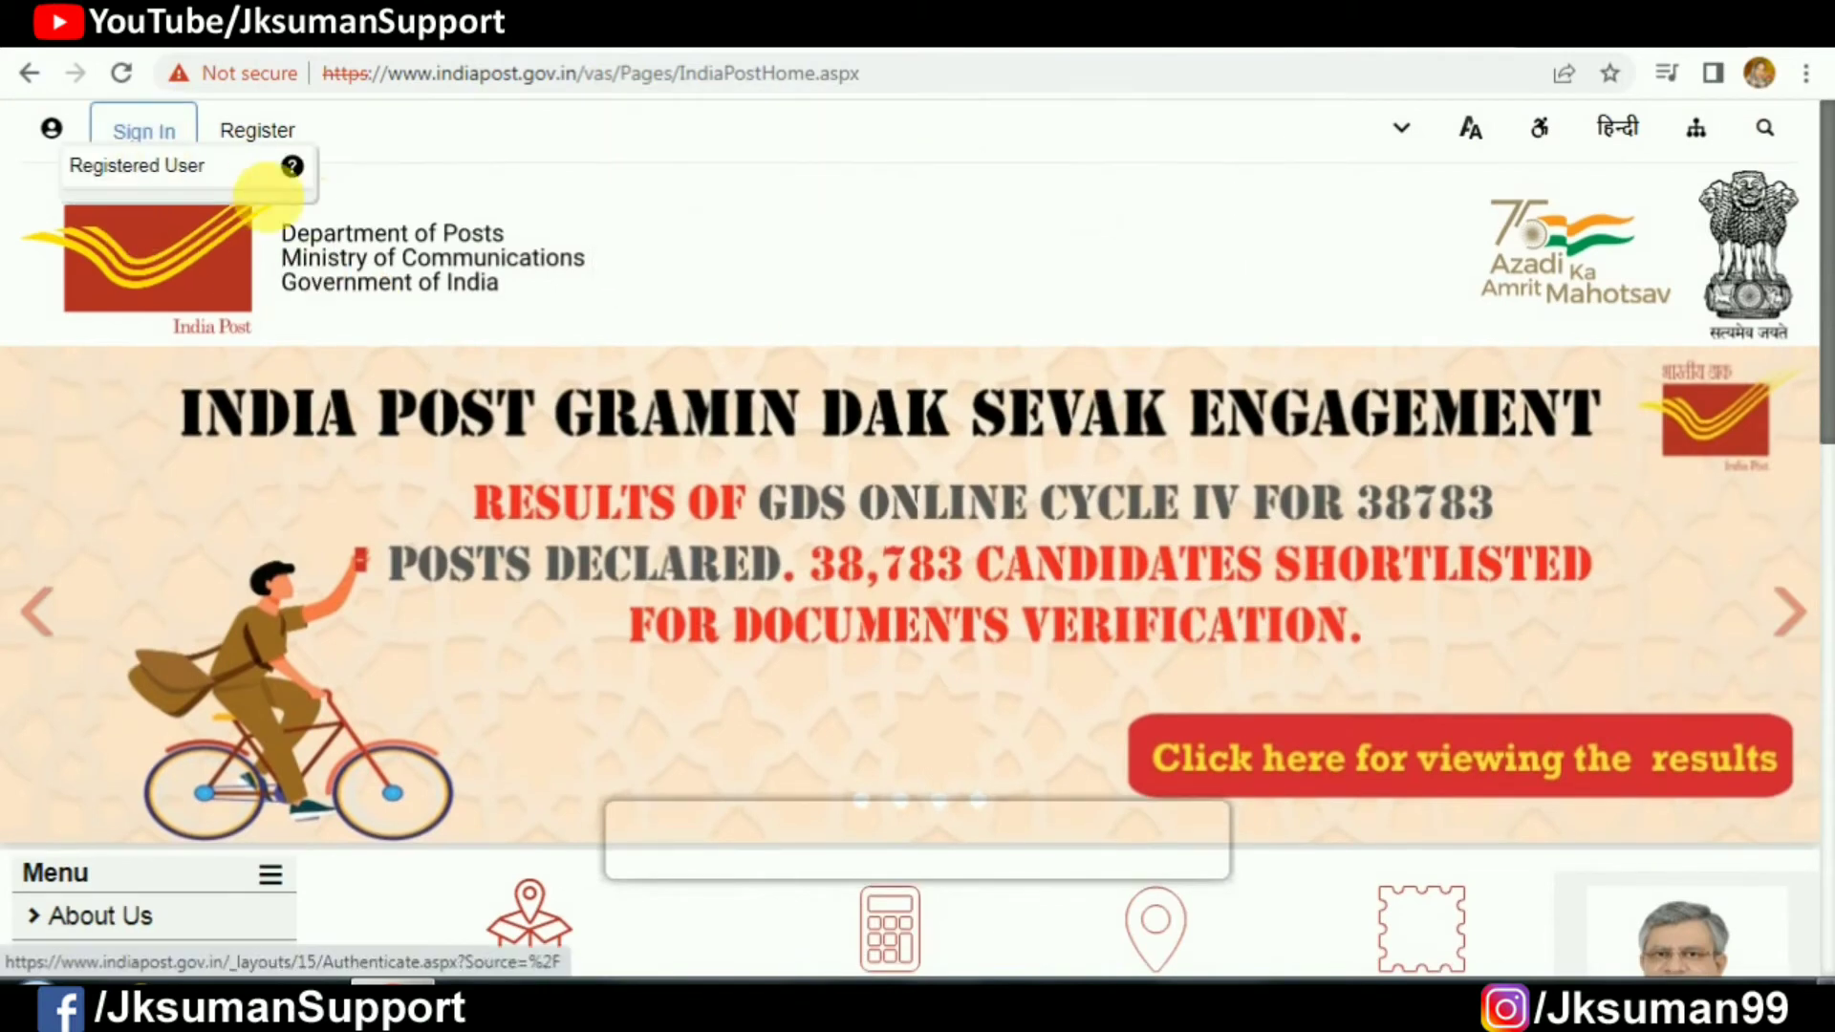
left_click(165, 172)
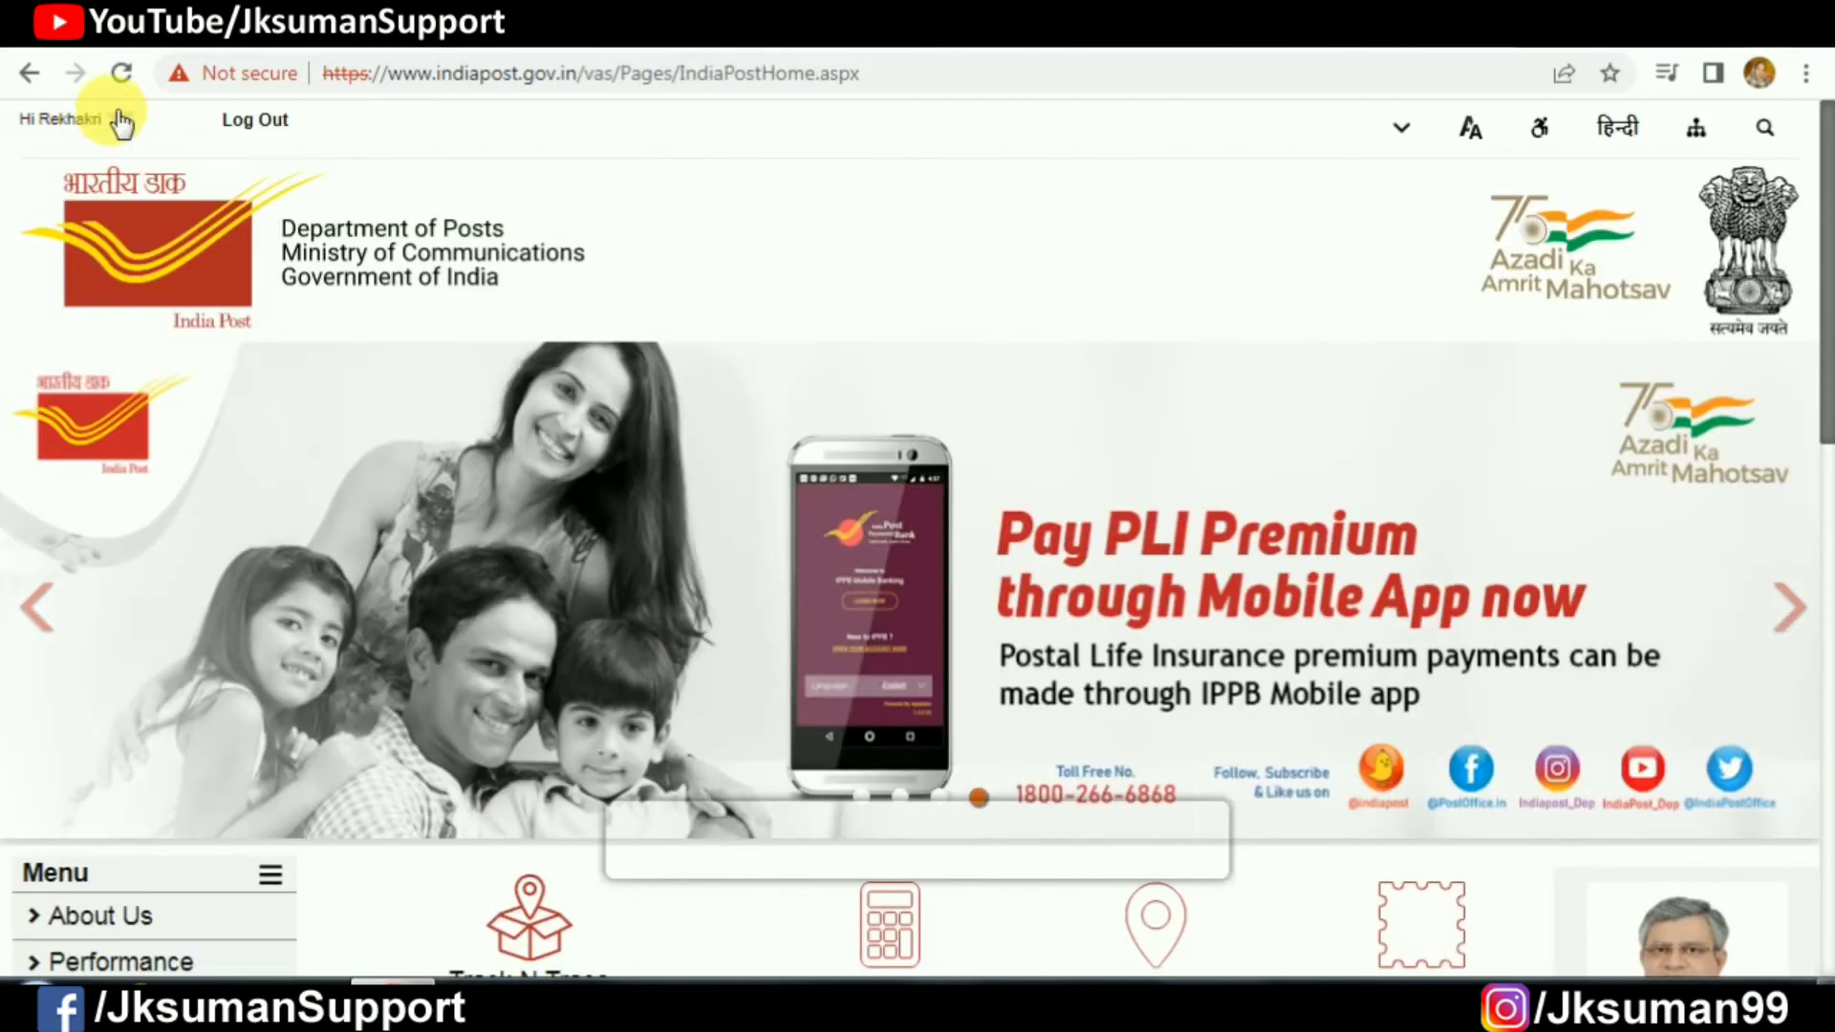
left_click(119, 122)
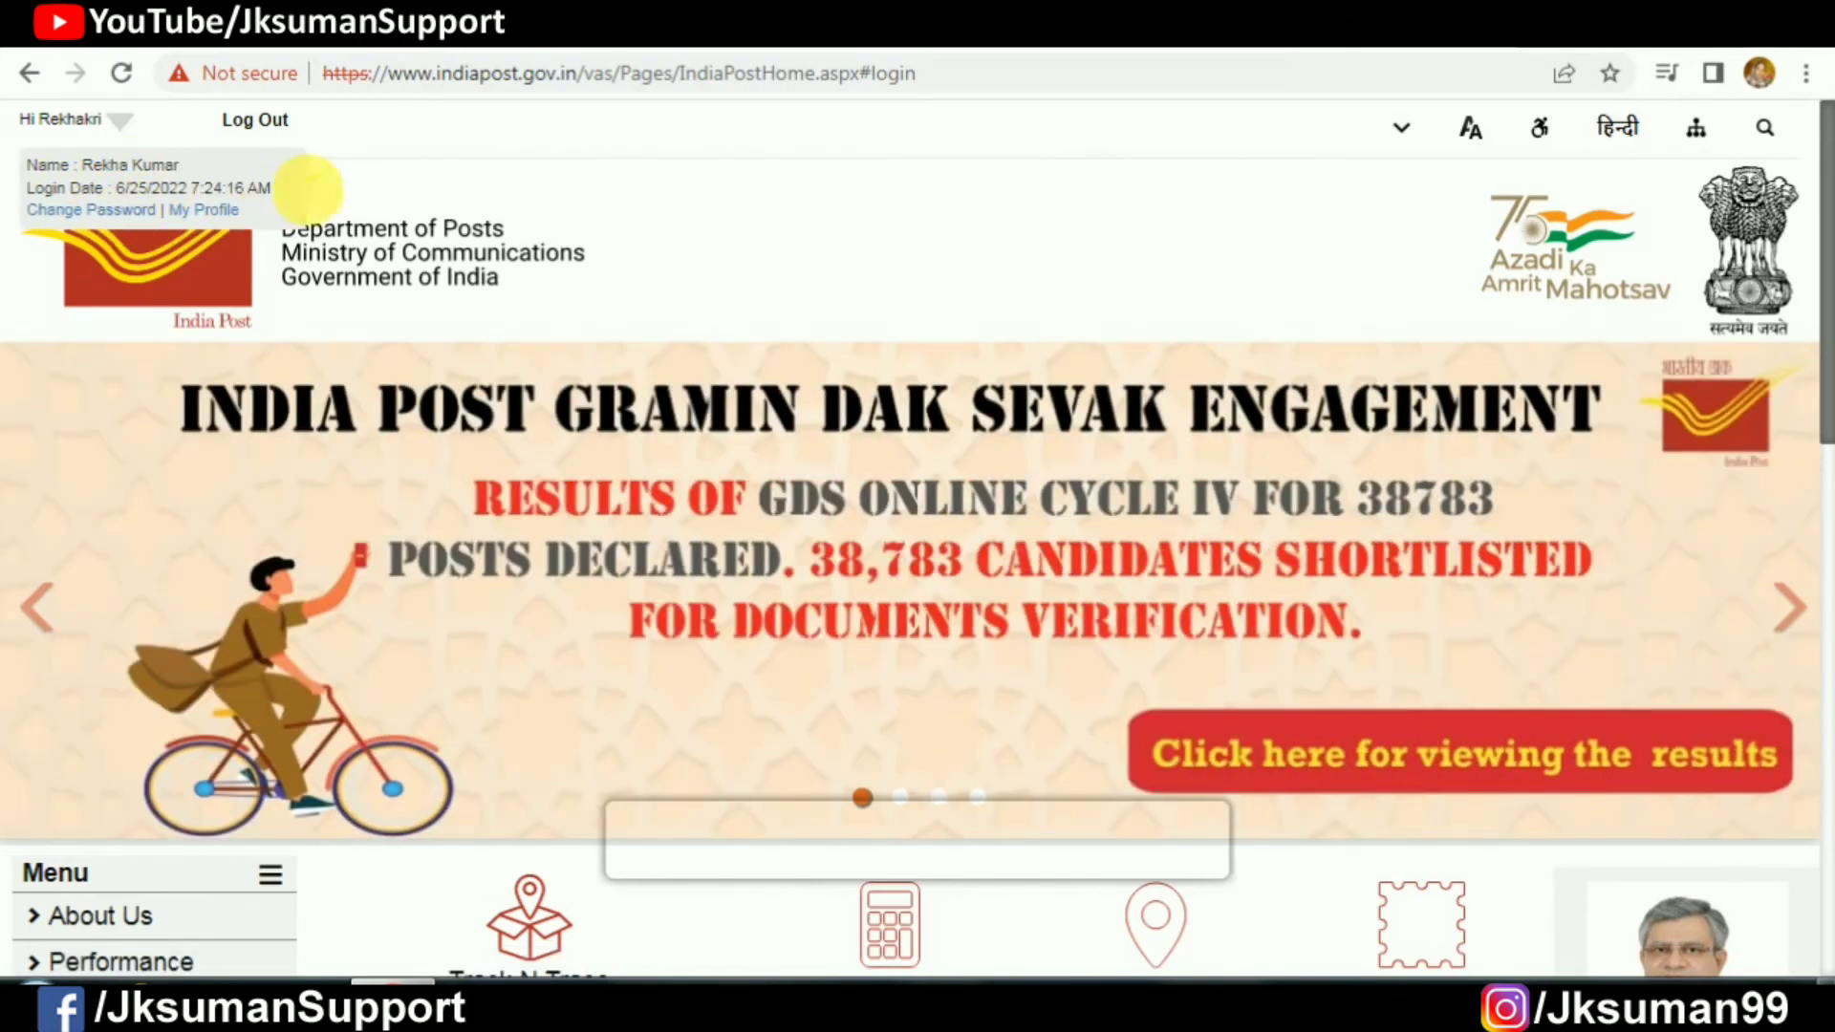
Step: Open the Update User Profile page from the user dropdown and scroll the form
left_click(212, 208)
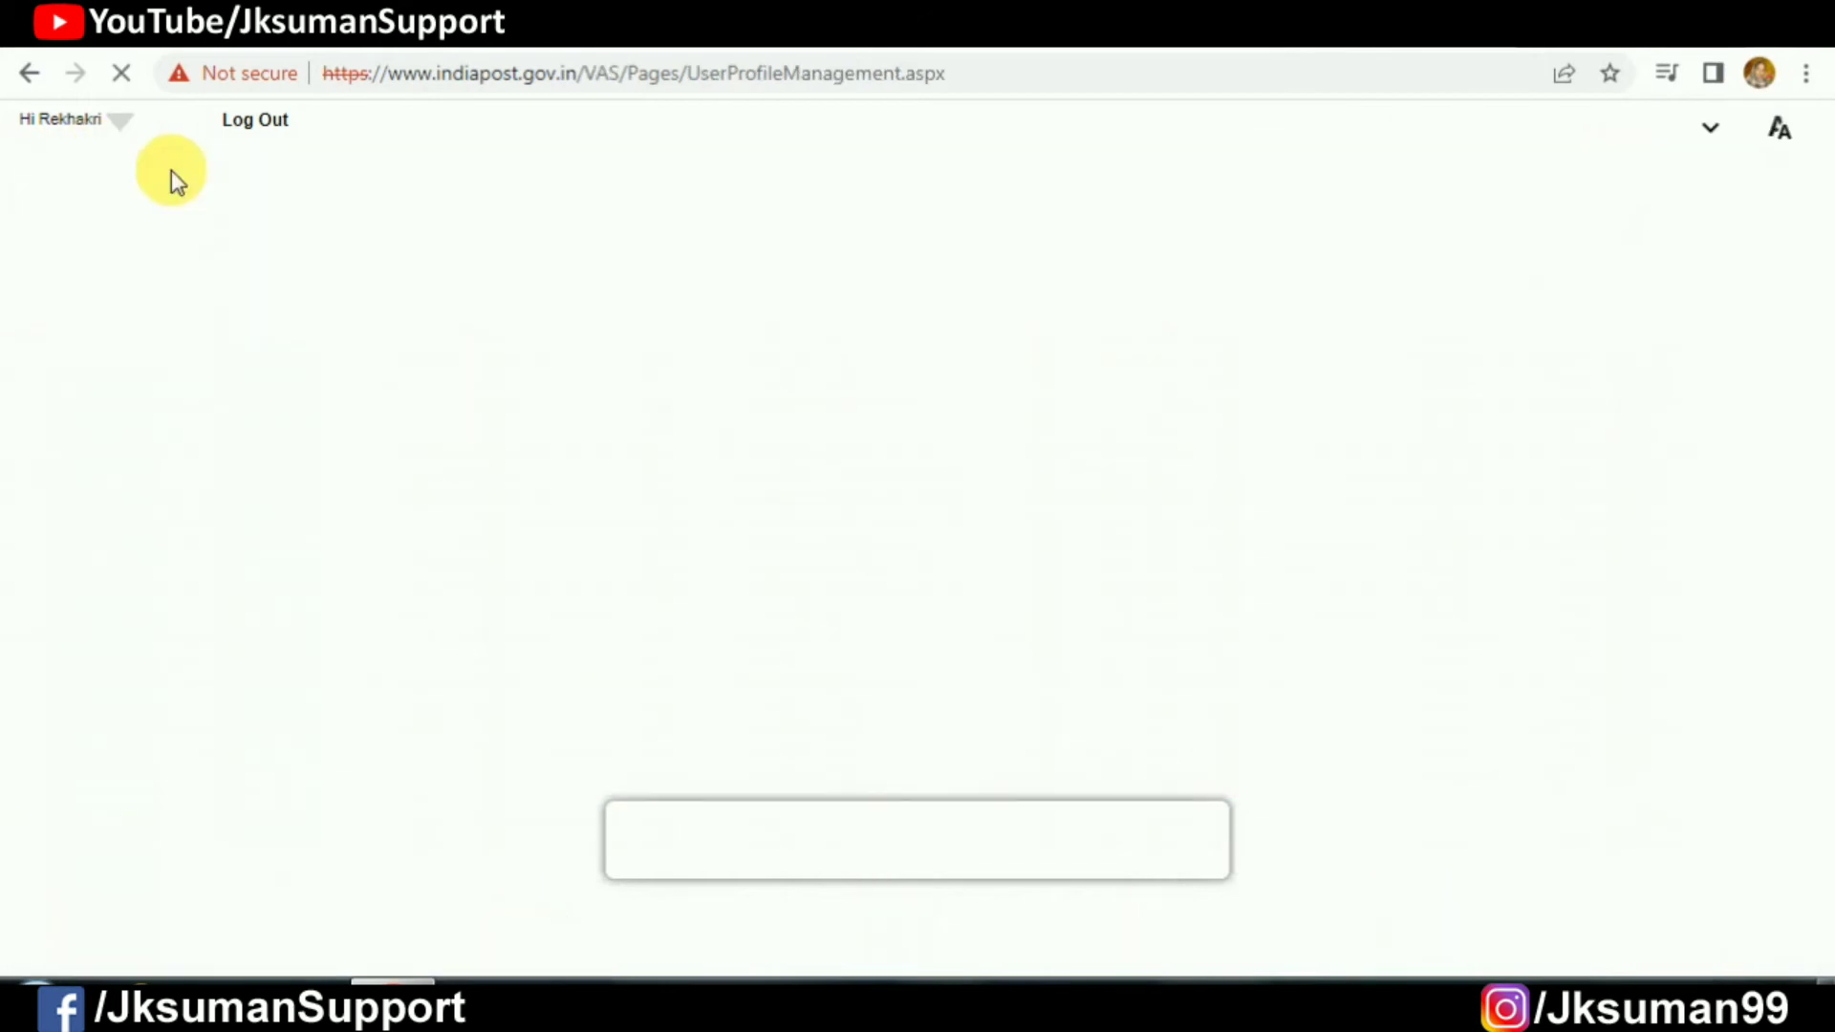
scroll(1003, 573, "down", 3)
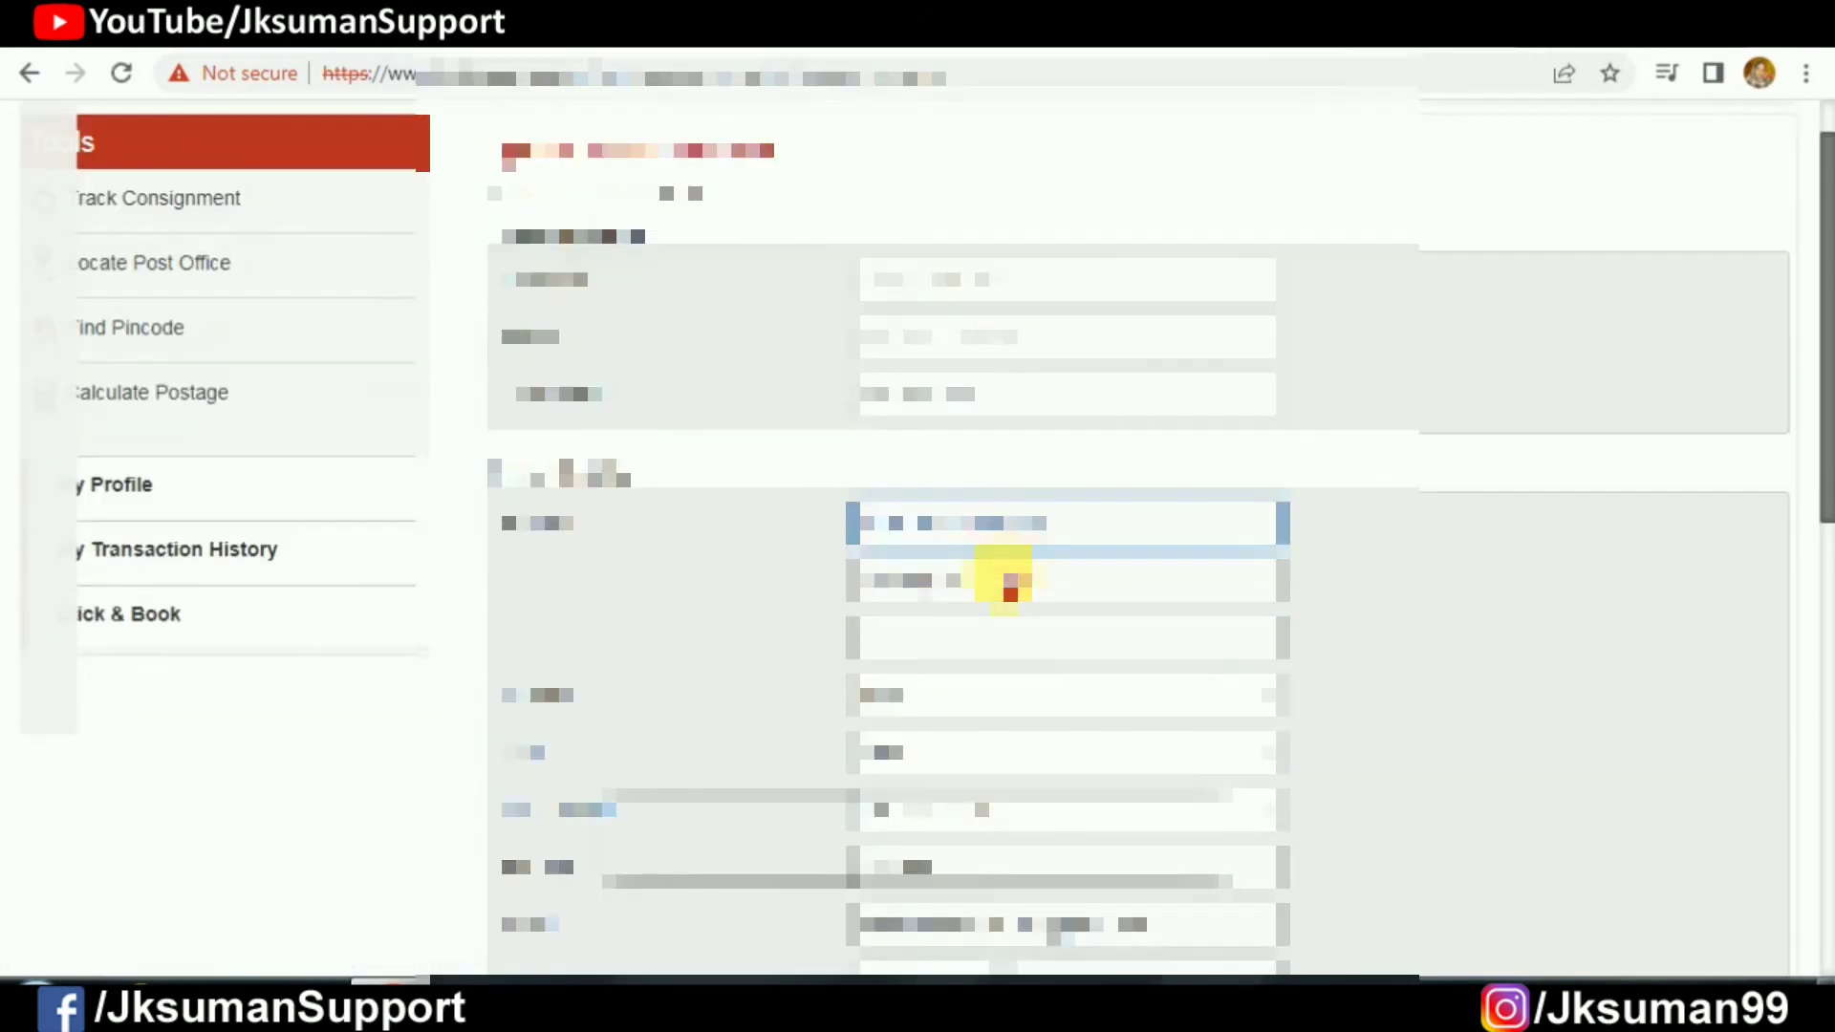
left_click(1097, 346)
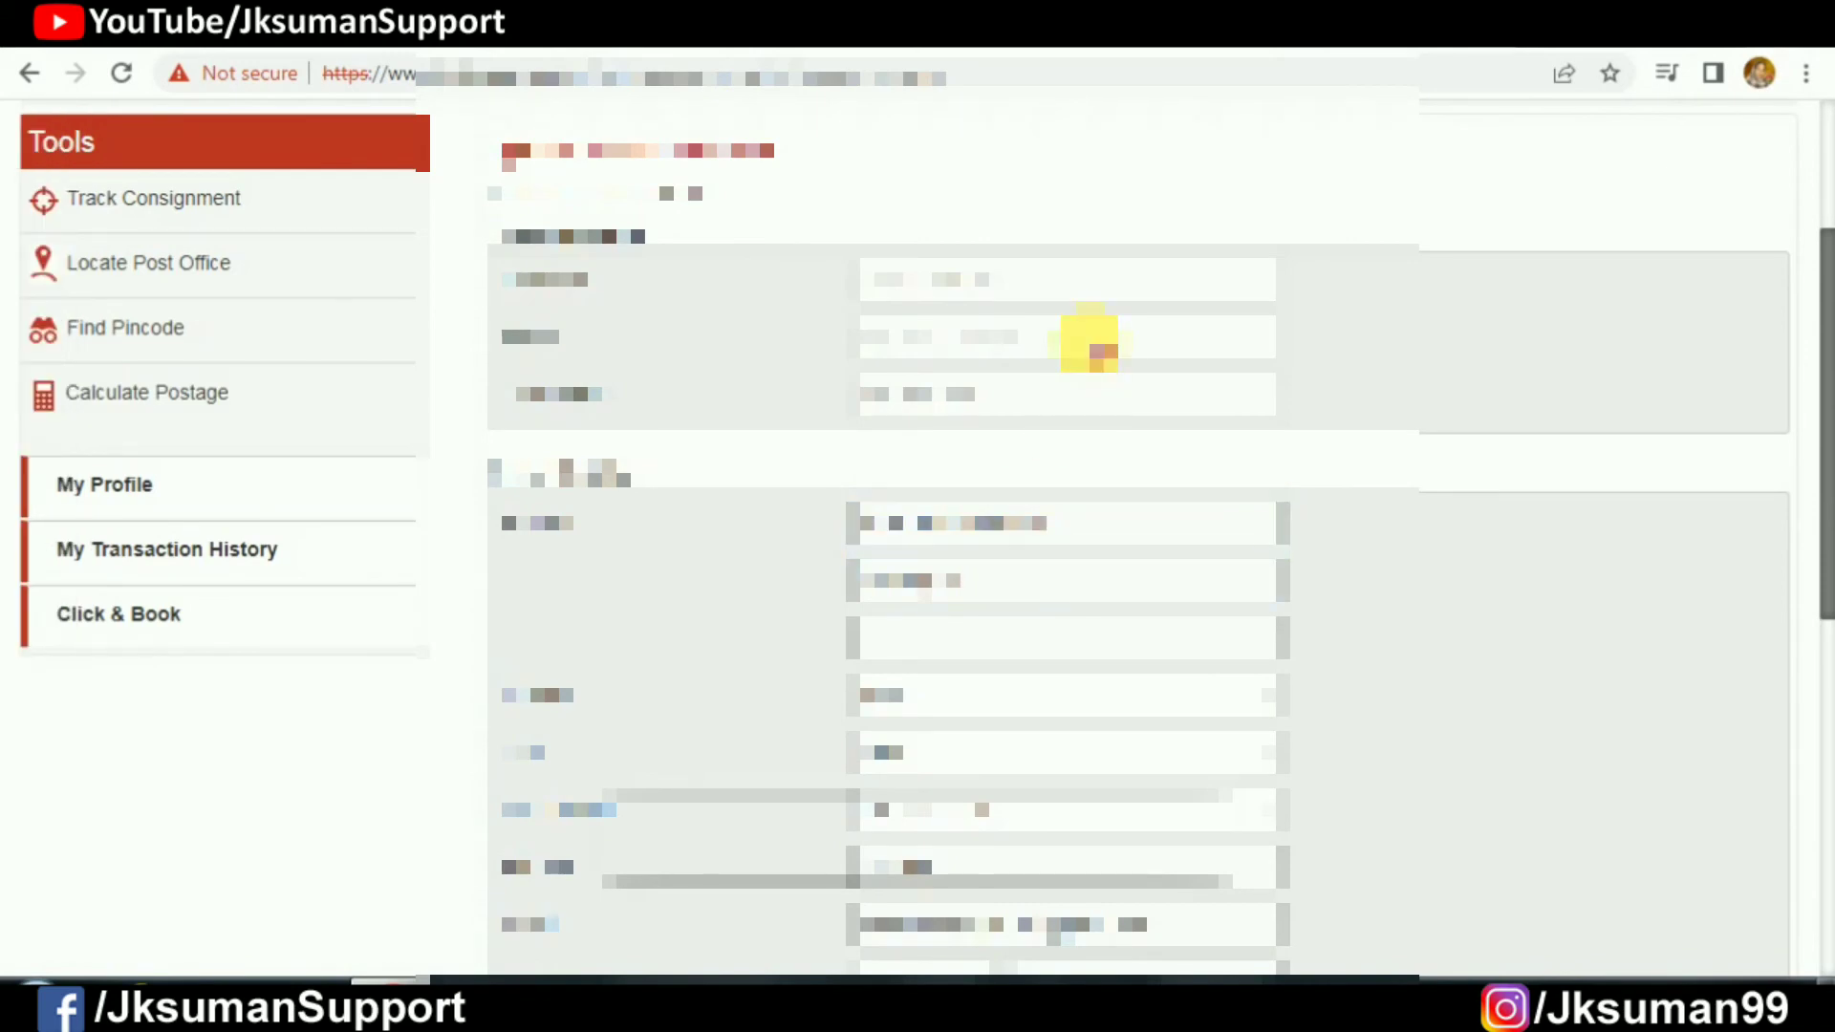
scroll(1097, 358, "down", 5)
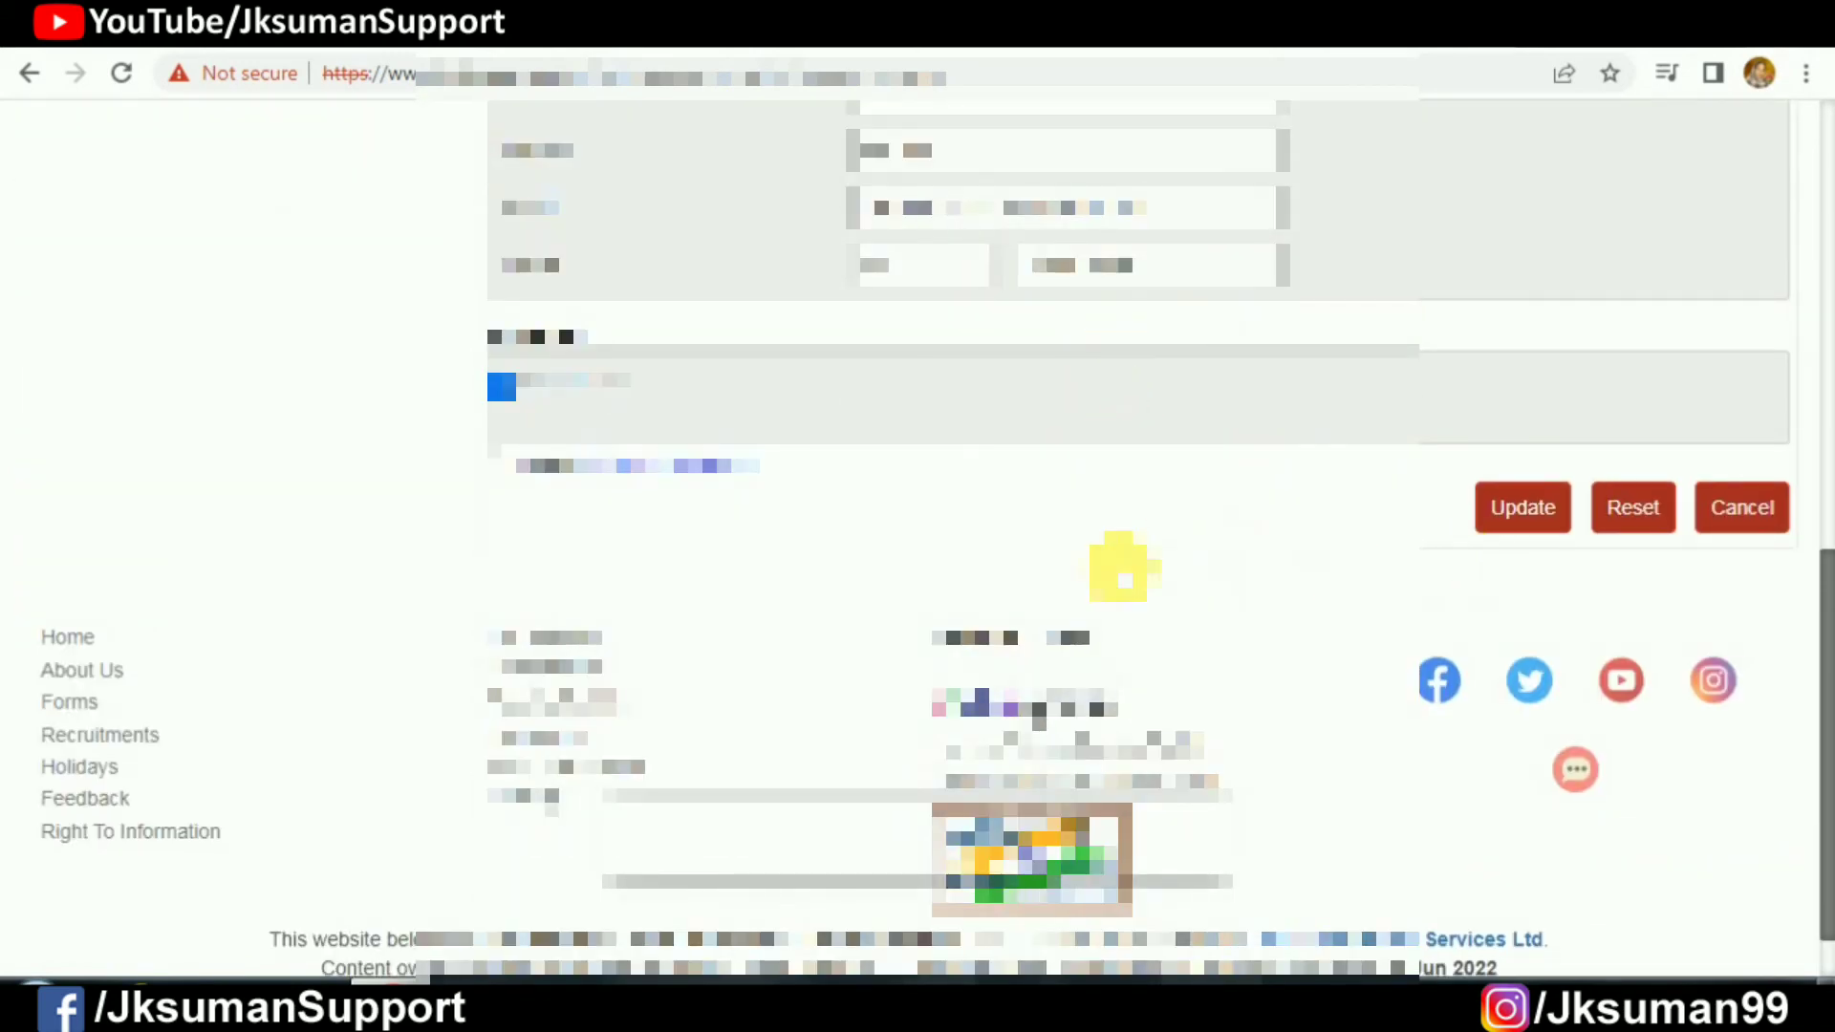
scroll(1086, 572, "up", 8)
Step: Select the second profile field's value, deselect it, and review the registered details
triple_click(1042, 487)
left_click(1049, 504)
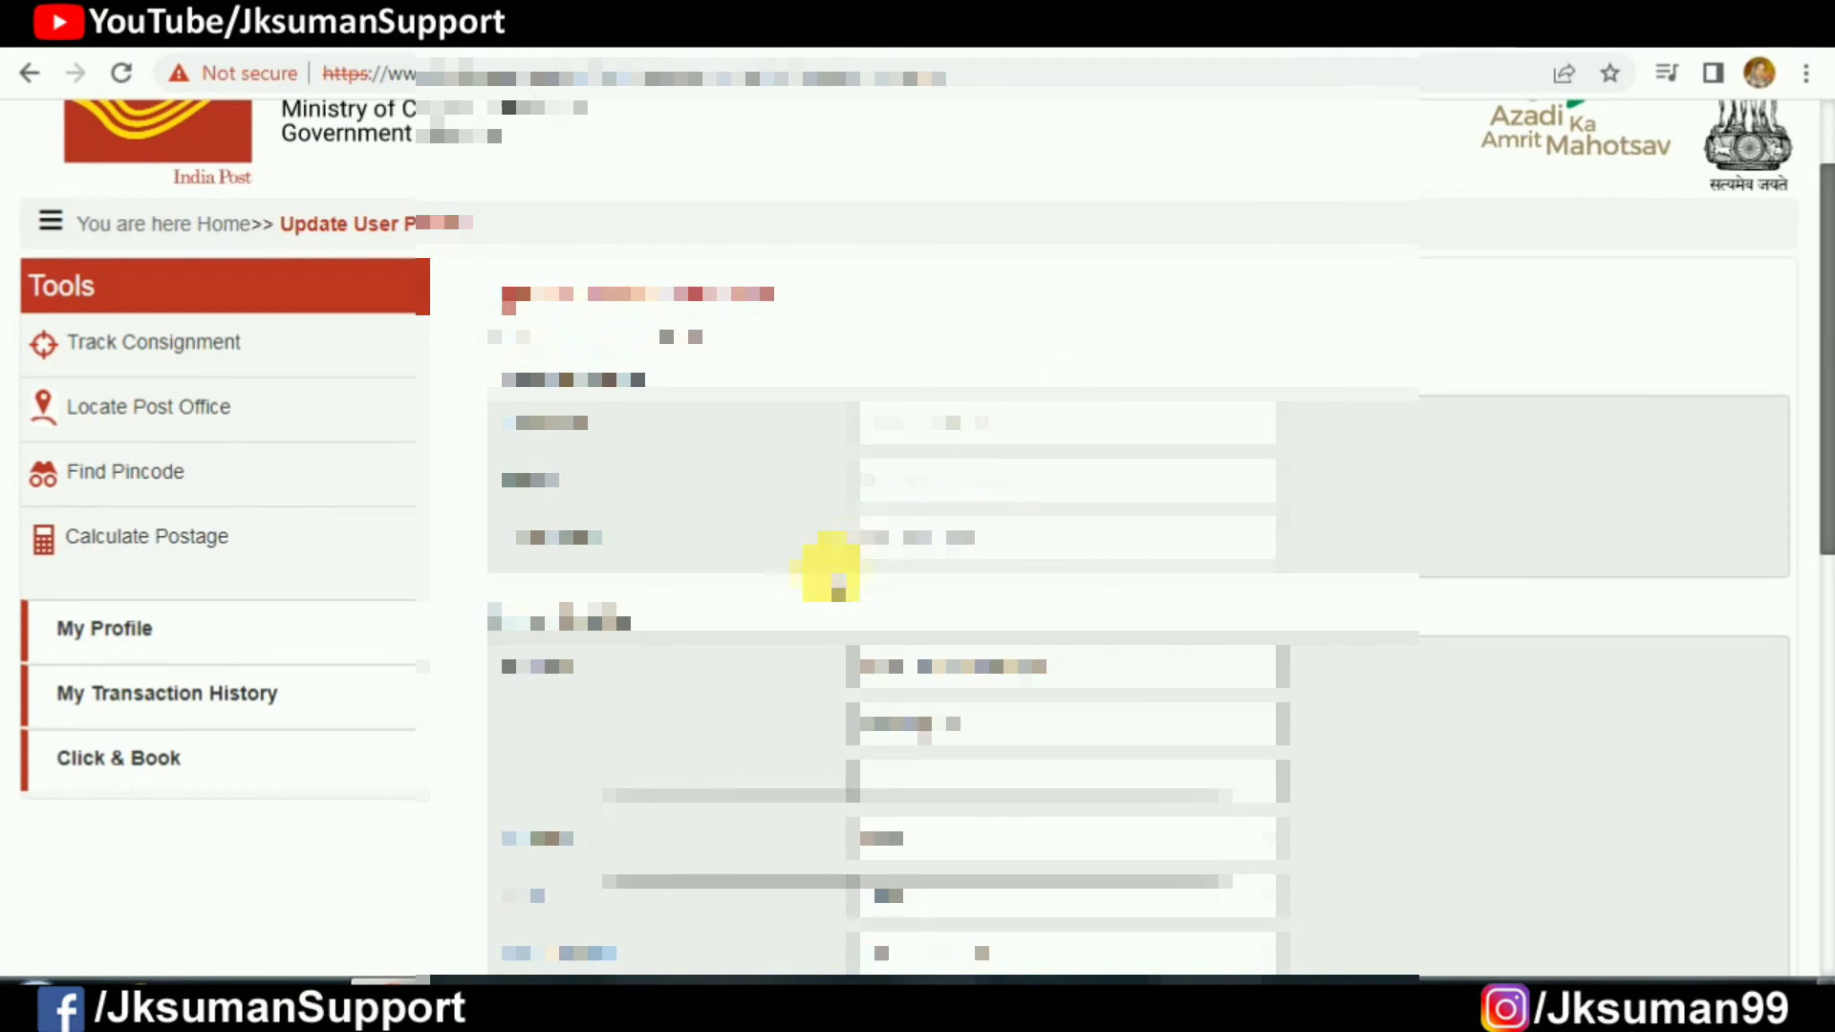
scroll(832, 606, "down", 3)
scroll(828, 609, "up", 2)
scroll(827, 606, "up", 2)
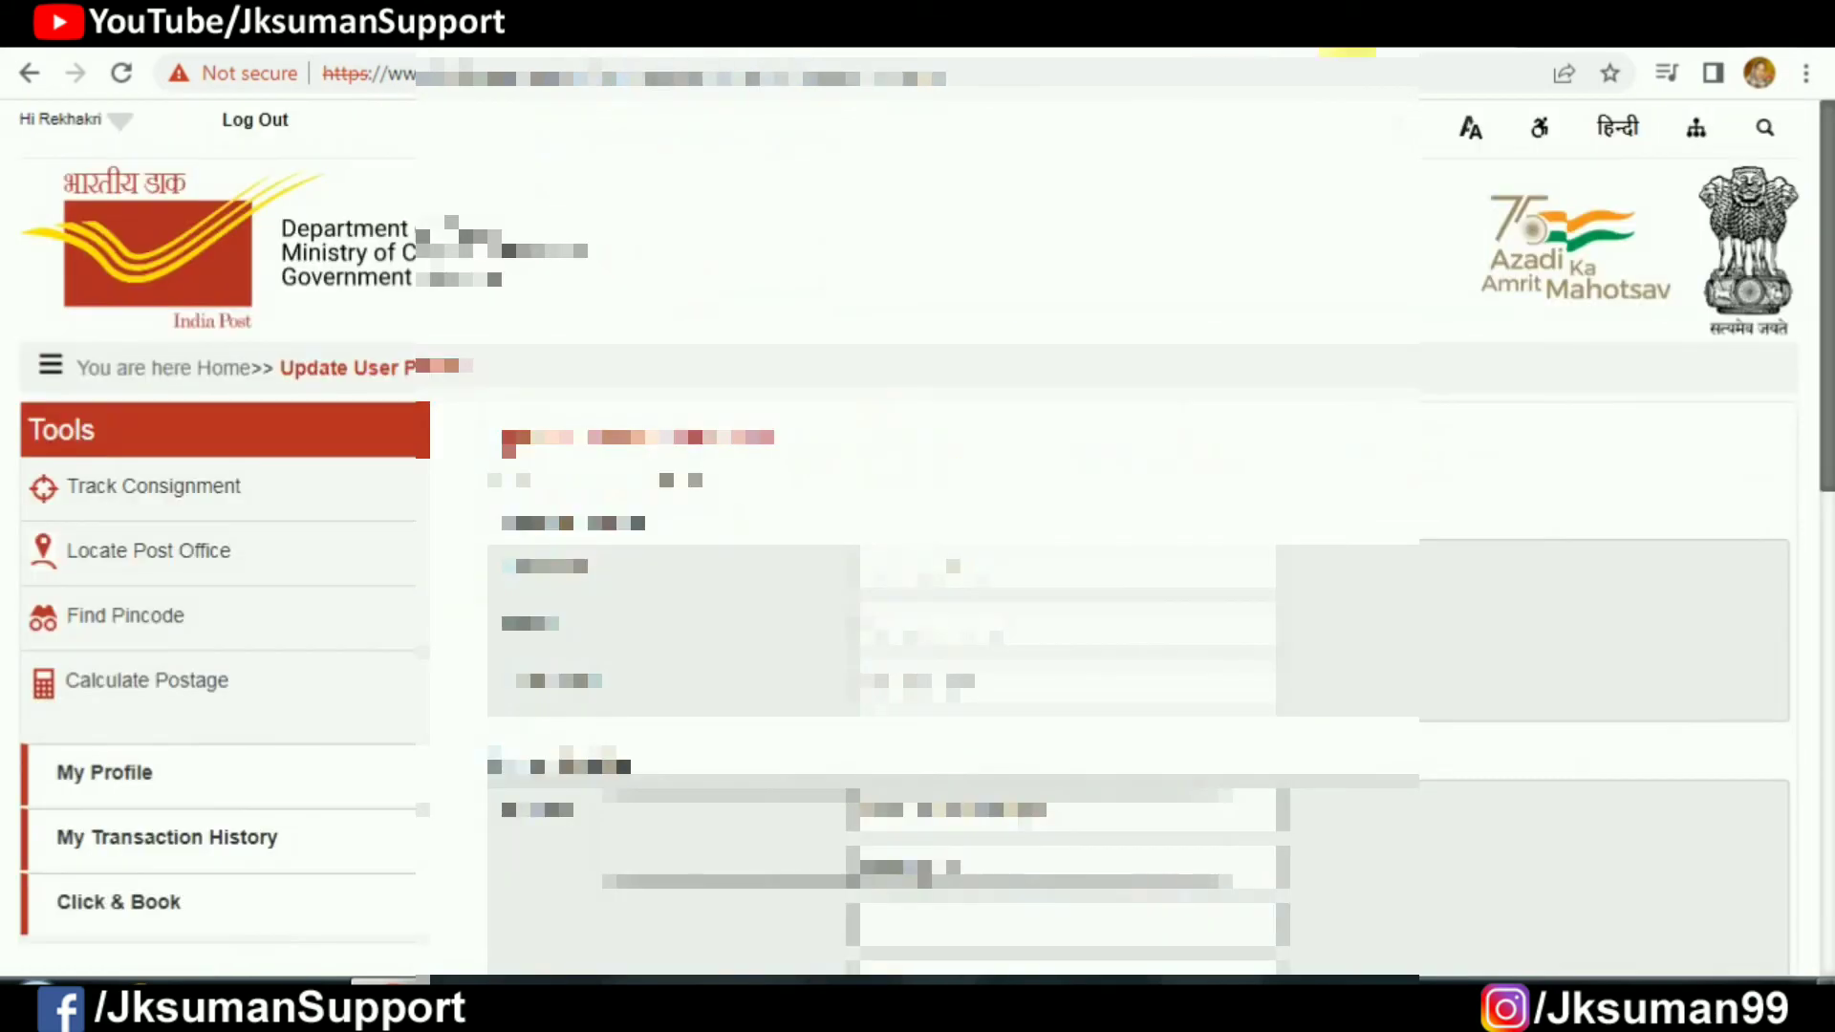
scroll(1142, 583, "down", 4)
scroll(1128, 610, "up", 4)
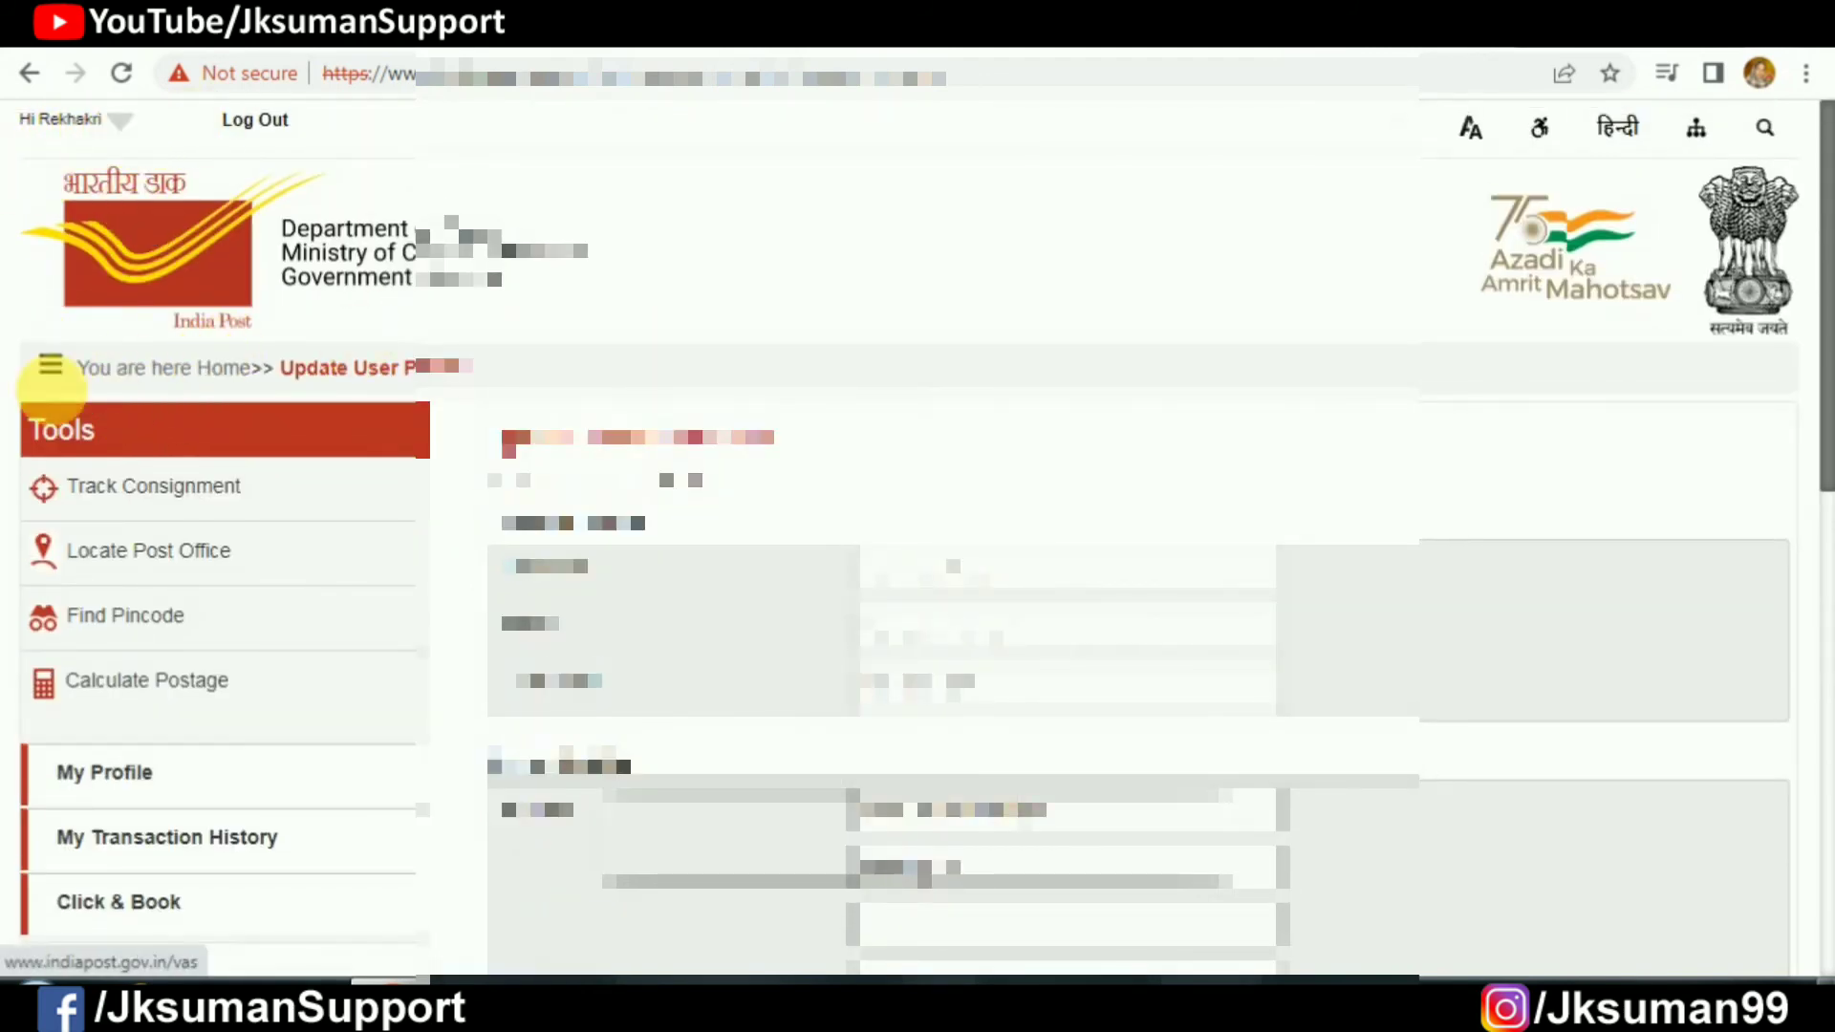
Step: View the Performance Dashboard, including 7.39 Crore Speed Post articles booked up to May 2022
left_click(51, 366)
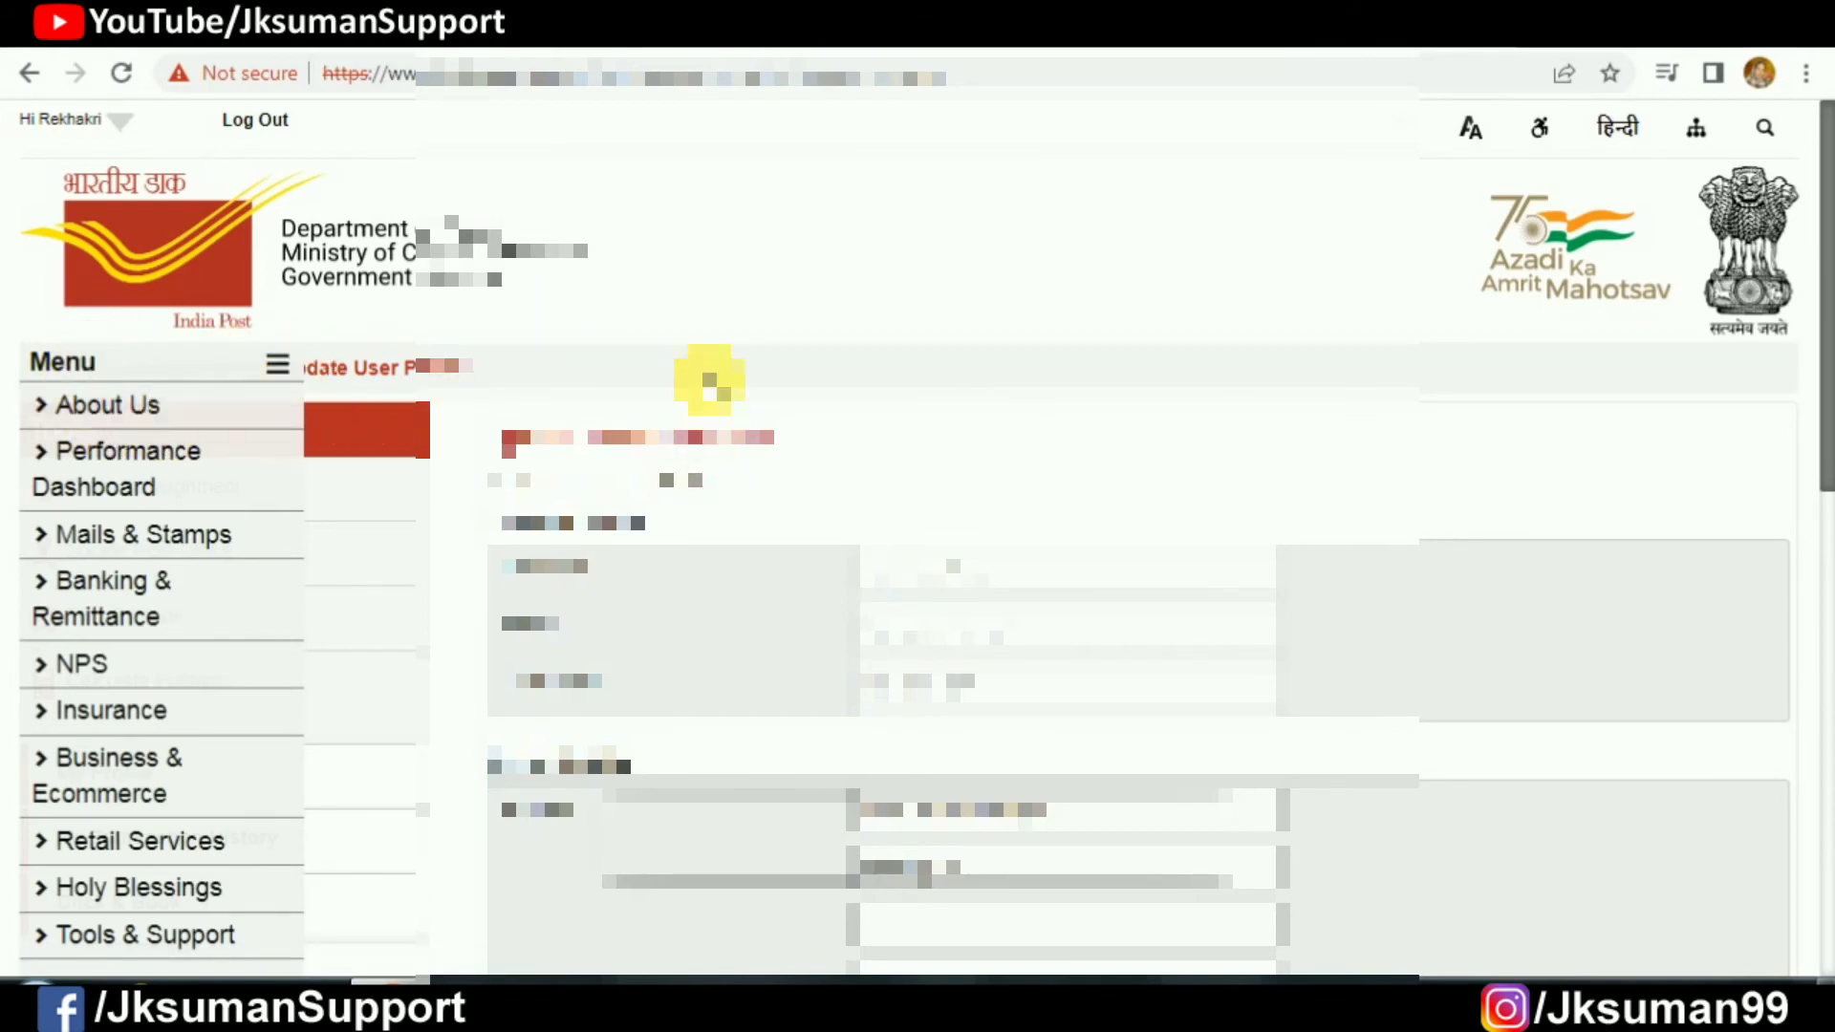
left_click(154, 478)
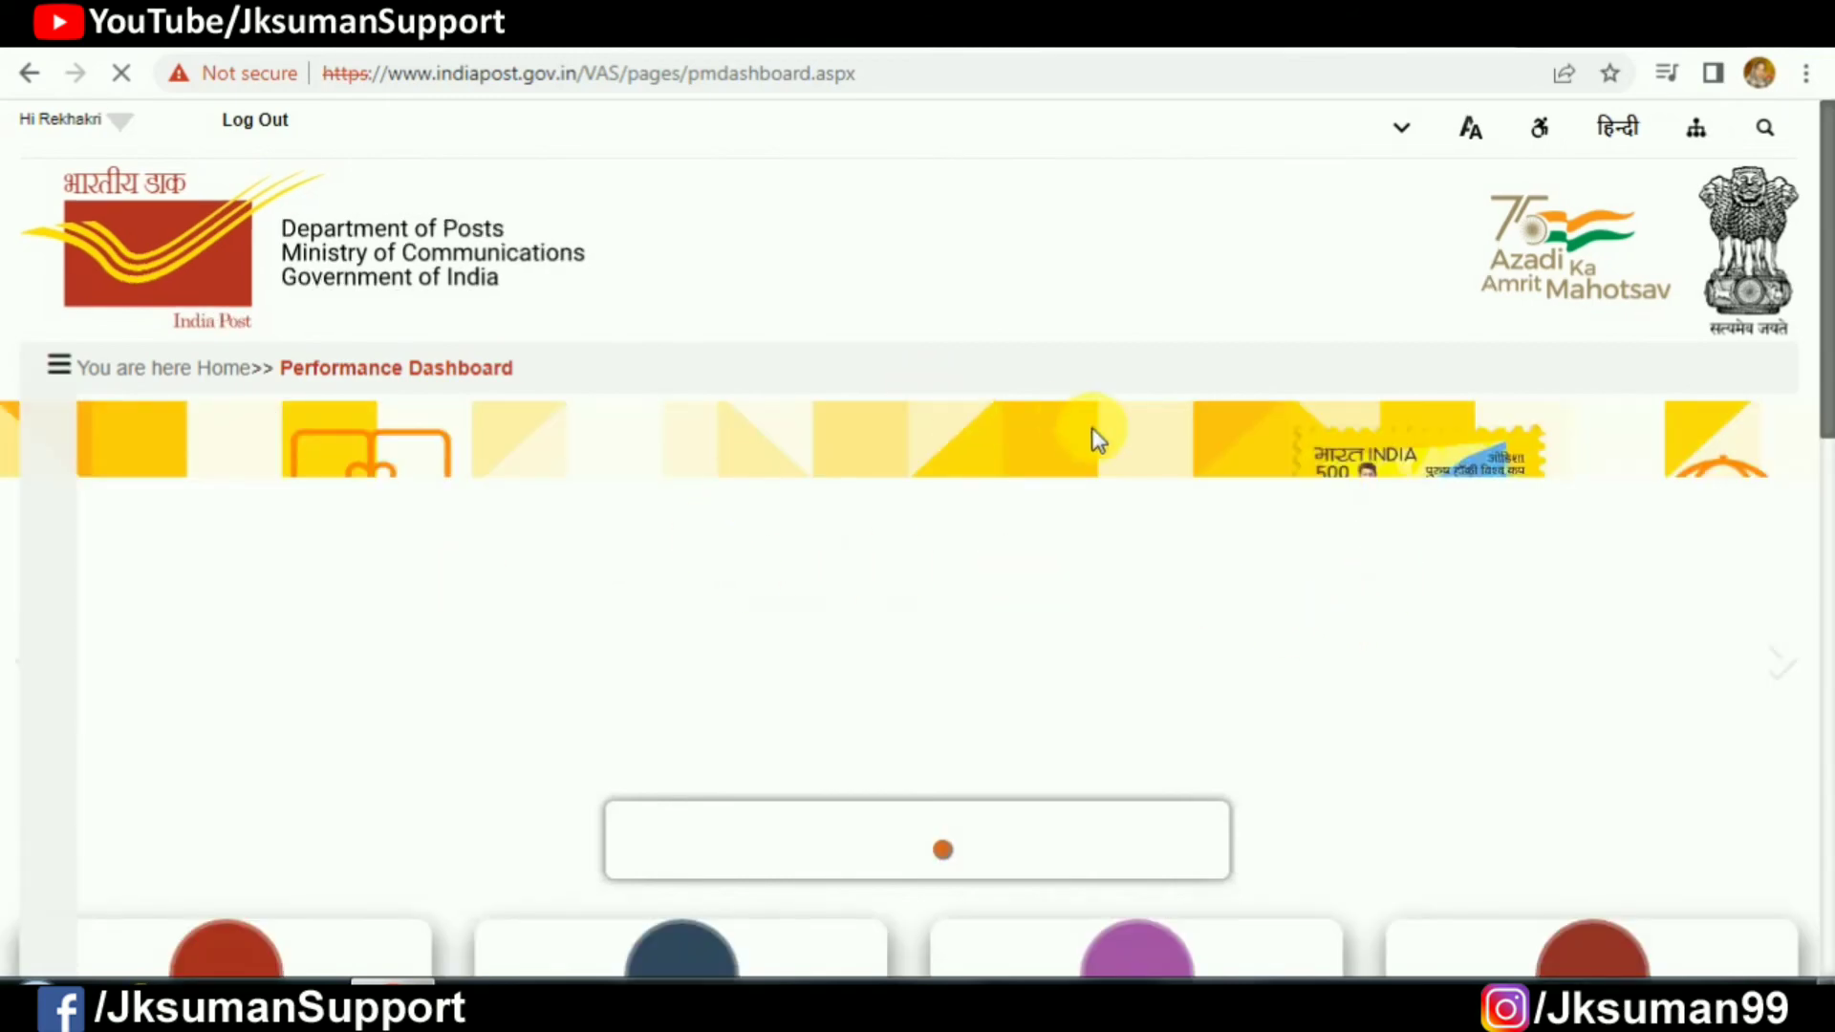
scroll(1080, 426, "down", 6)
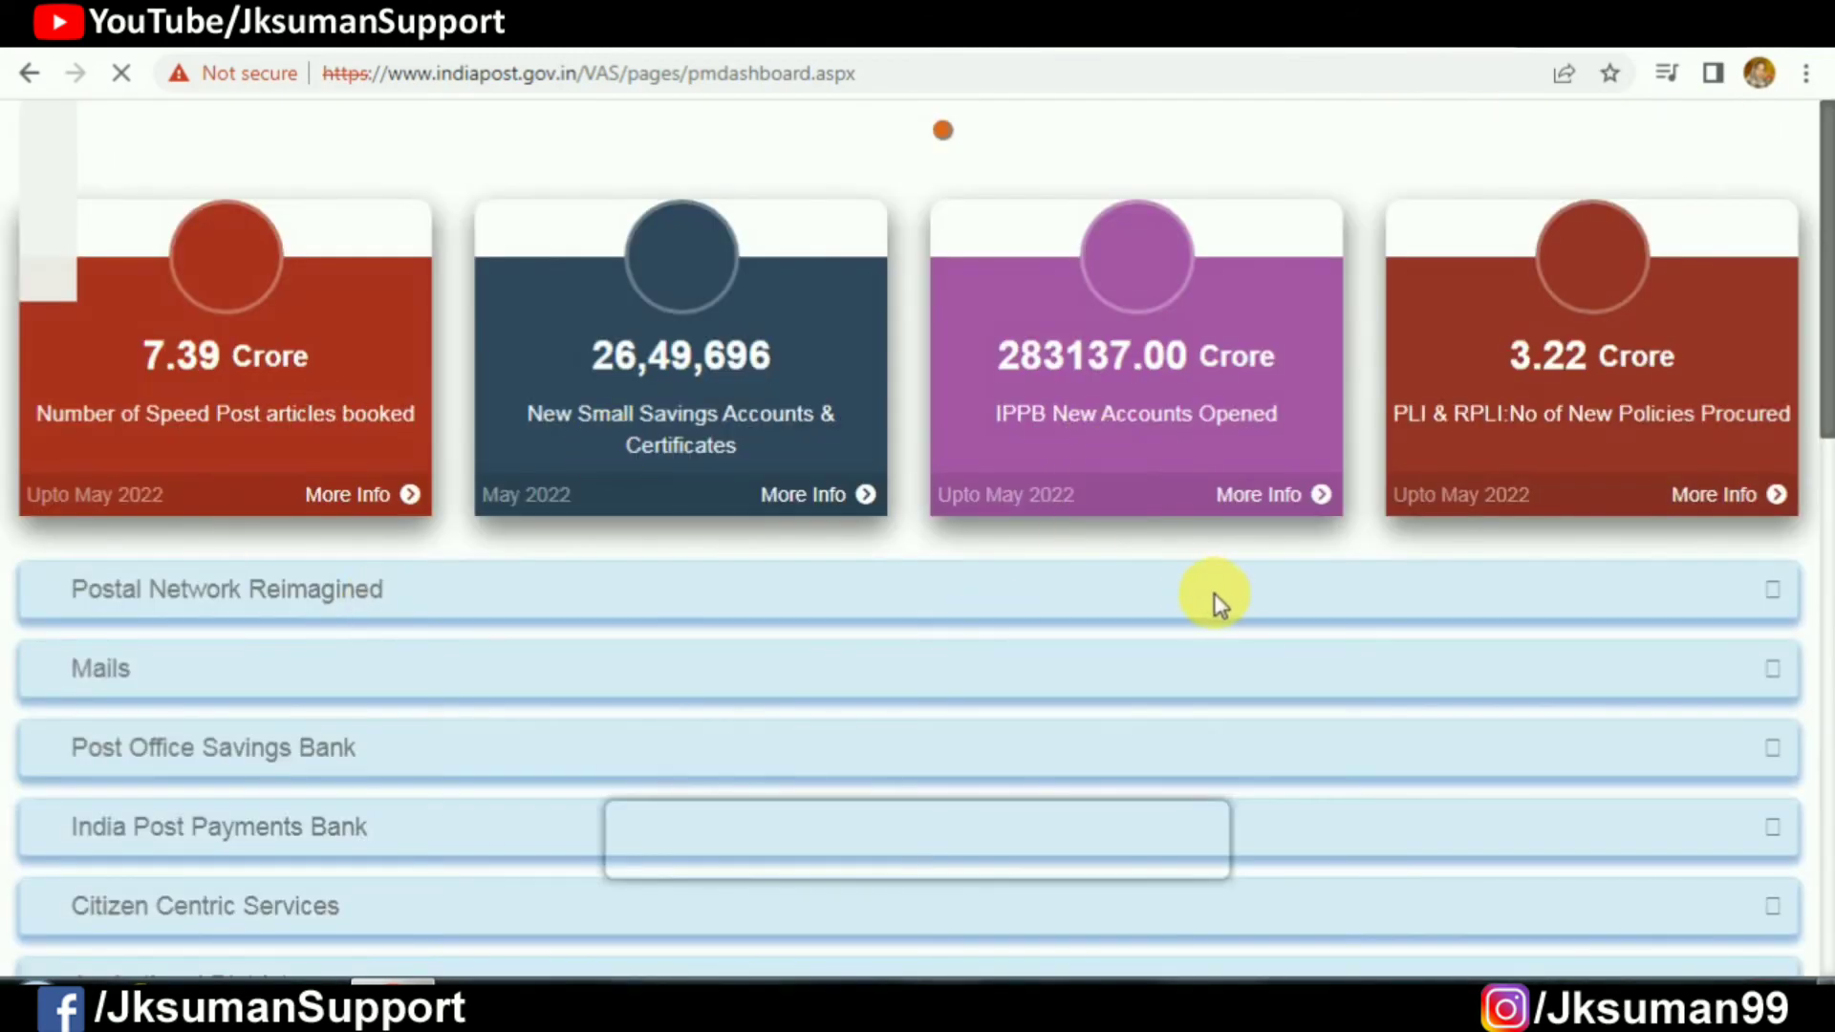
scroll(1216, 602, "down", 6)
scroll(830, 692, "up", 15)
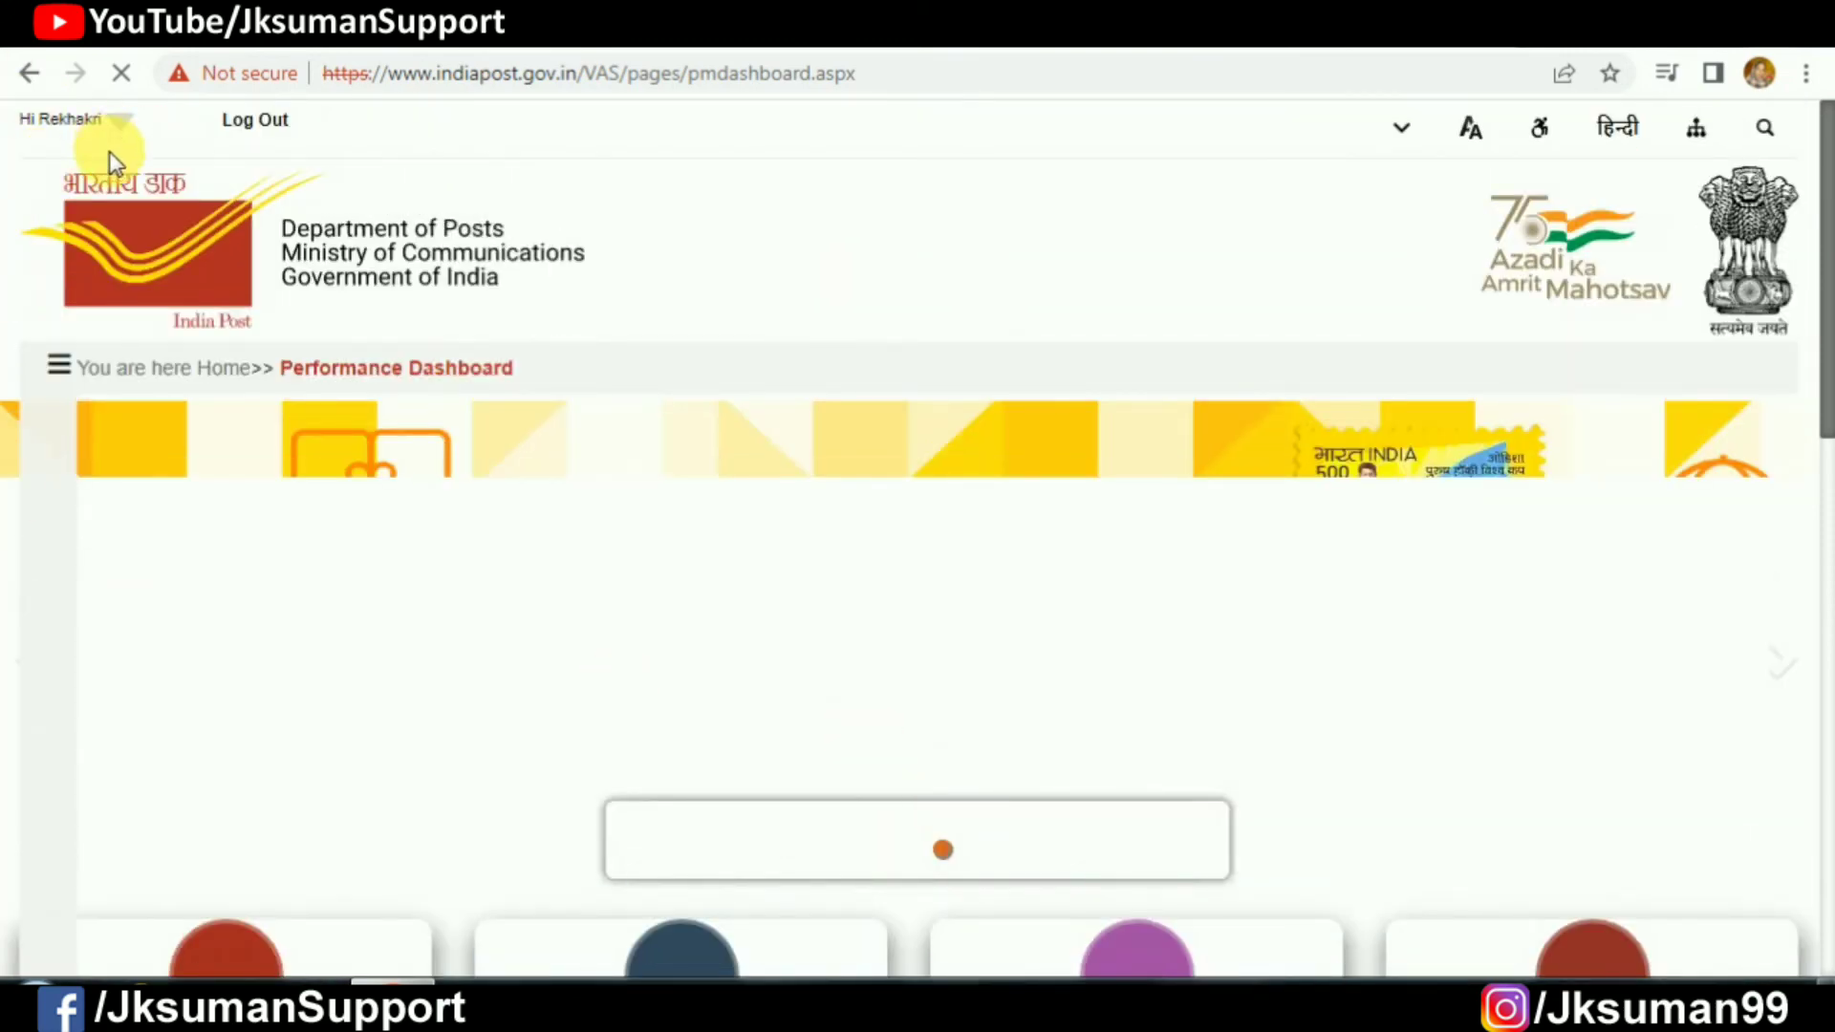
left_click(65, 372)
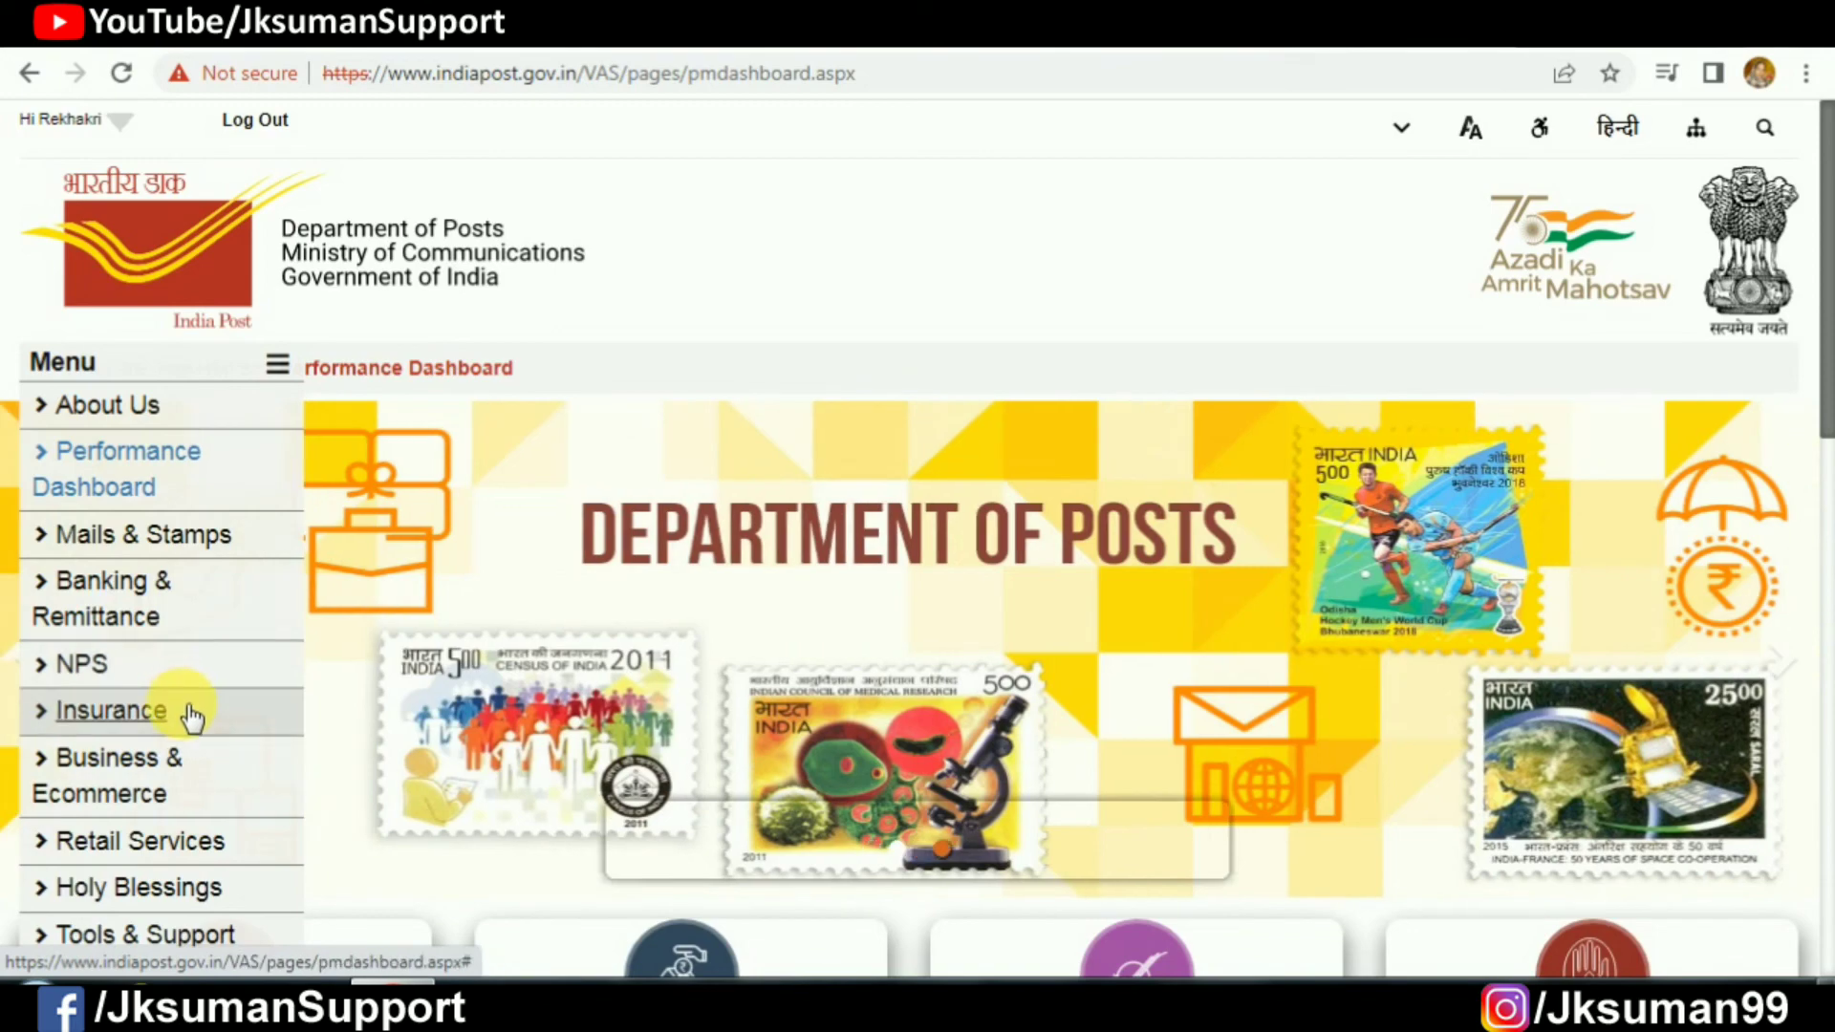
scroll(216, 682, "down", 3)
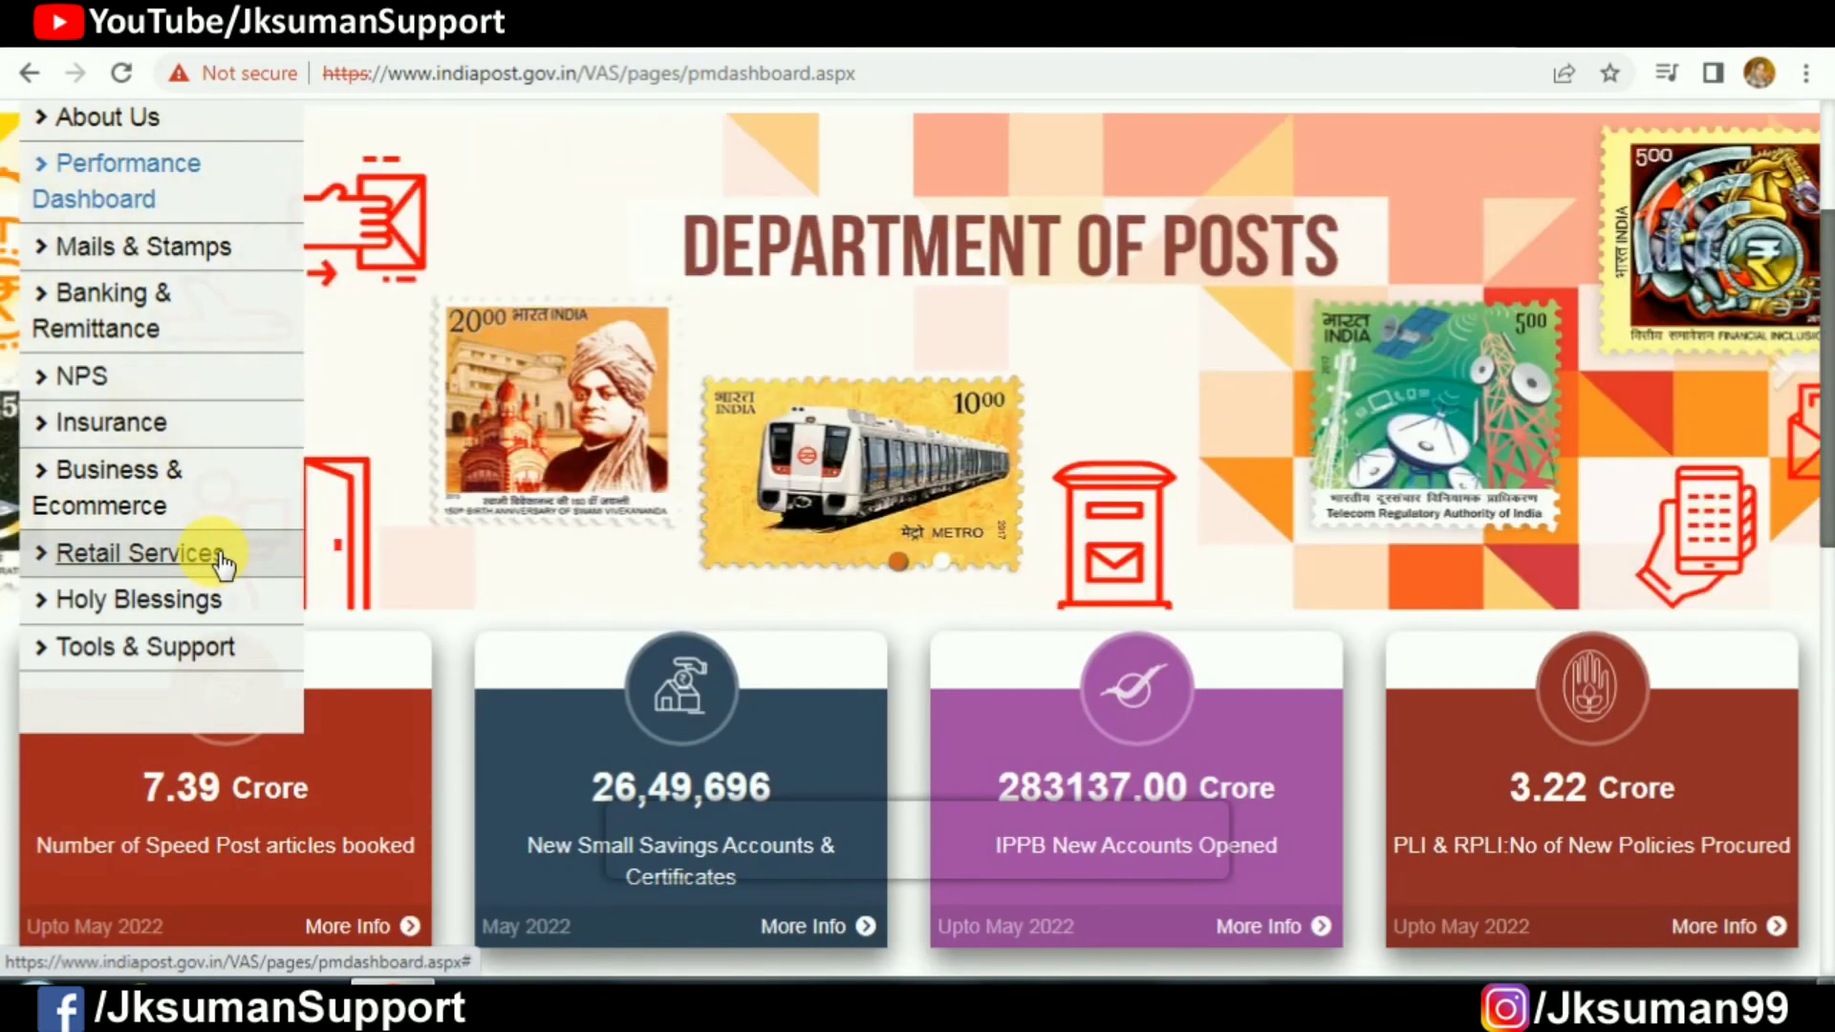
Step: Review the Aadhaar Updation fee table, including Rs 50/- demographic updates and Other Bio-metric updation
left_click(214, 557)
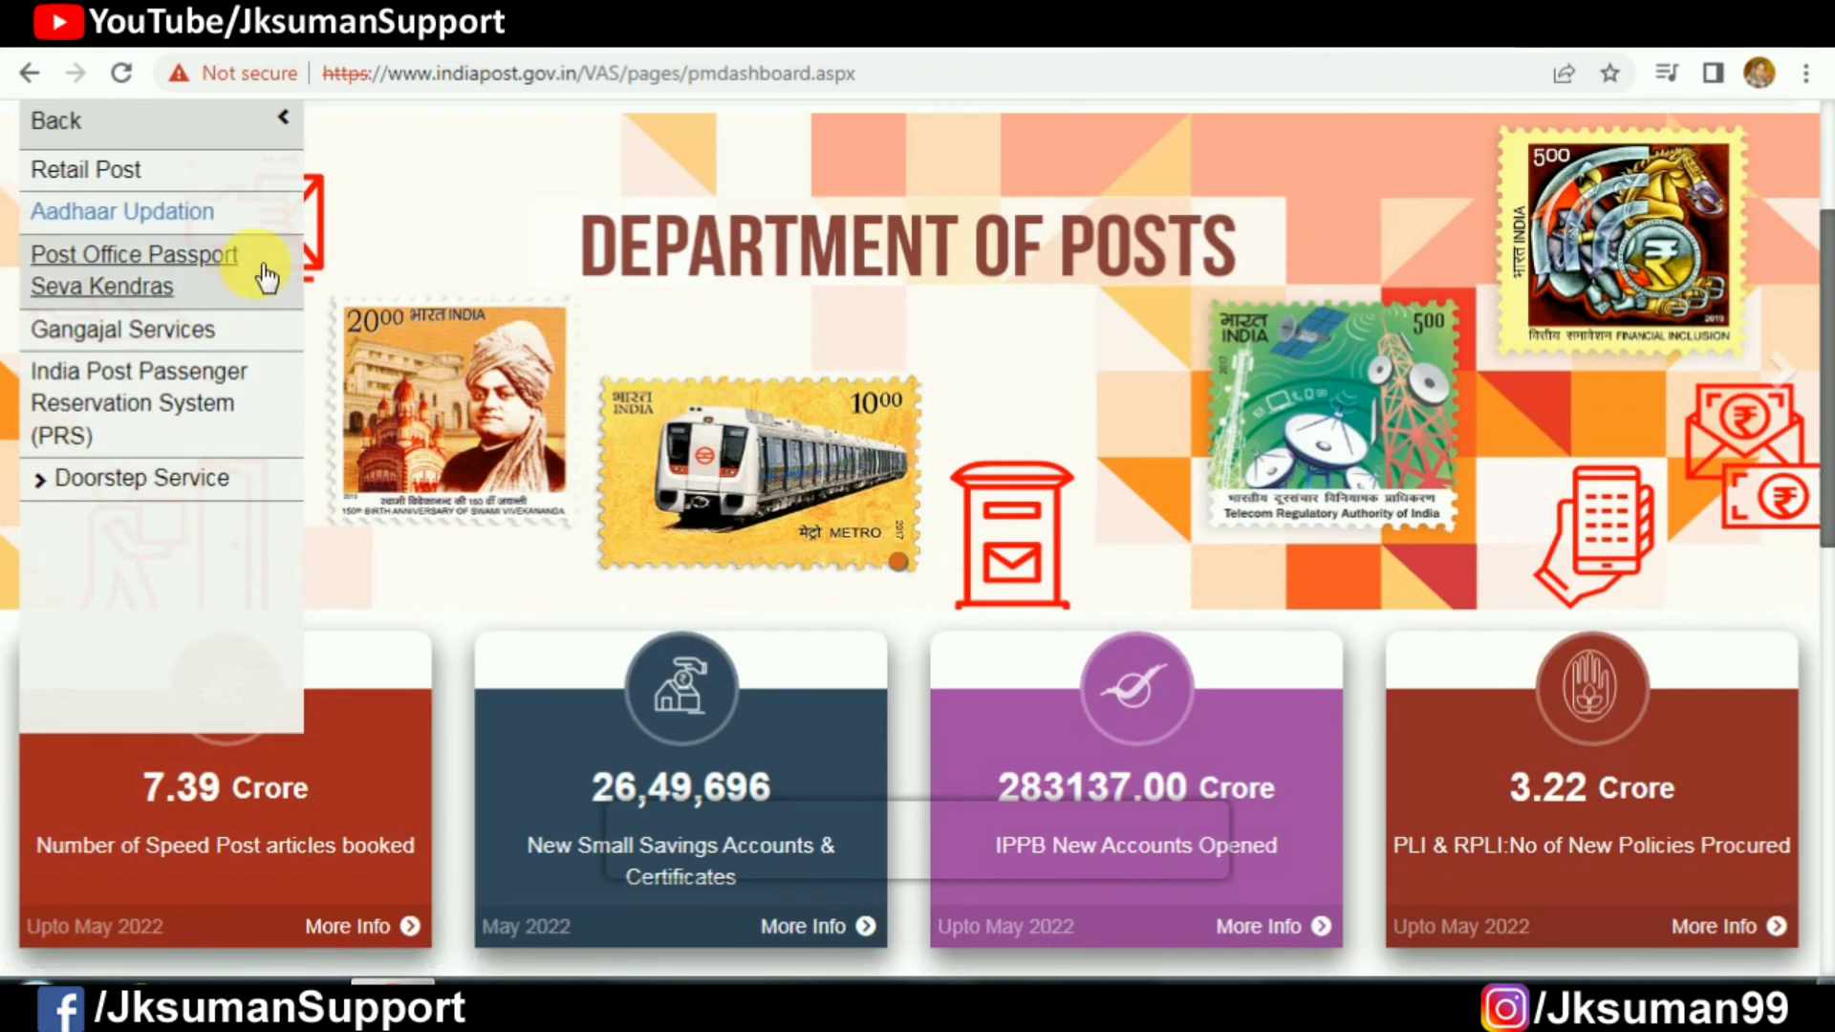
left_click(178, 210)
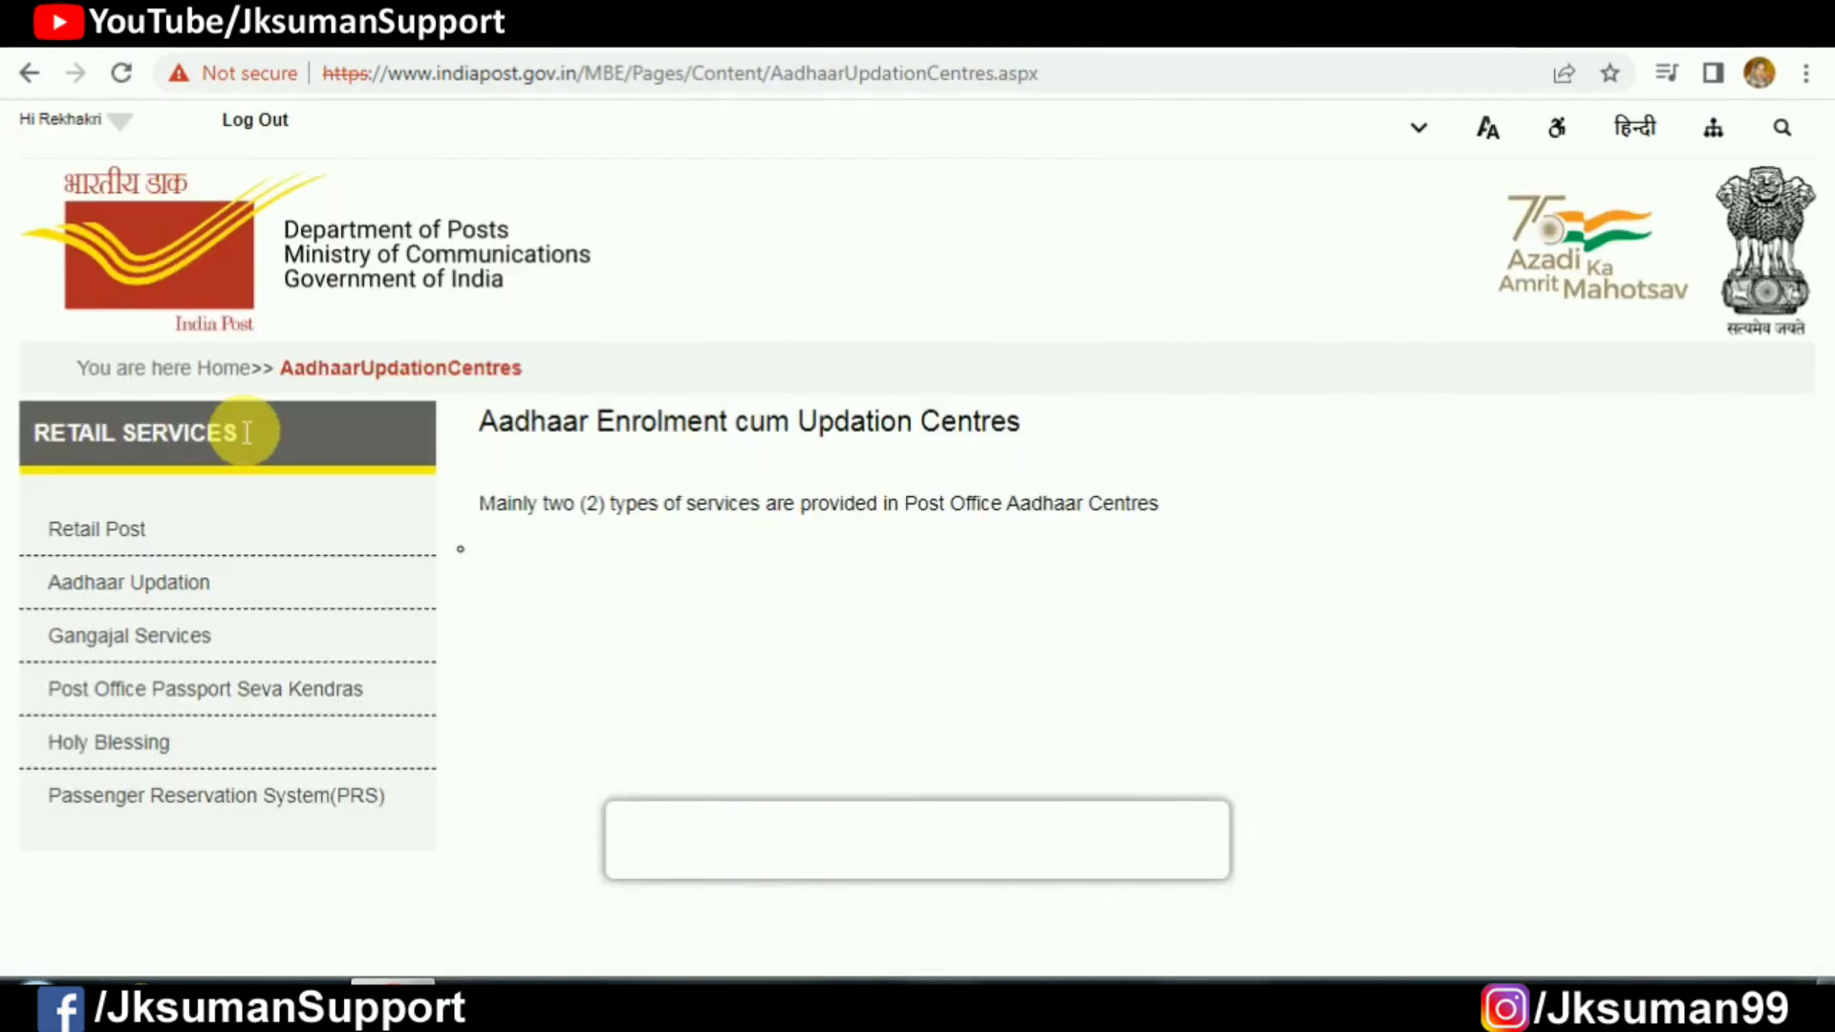
scroll(674, 361, "down", 2)
scroll(668, 360, "down", 3)
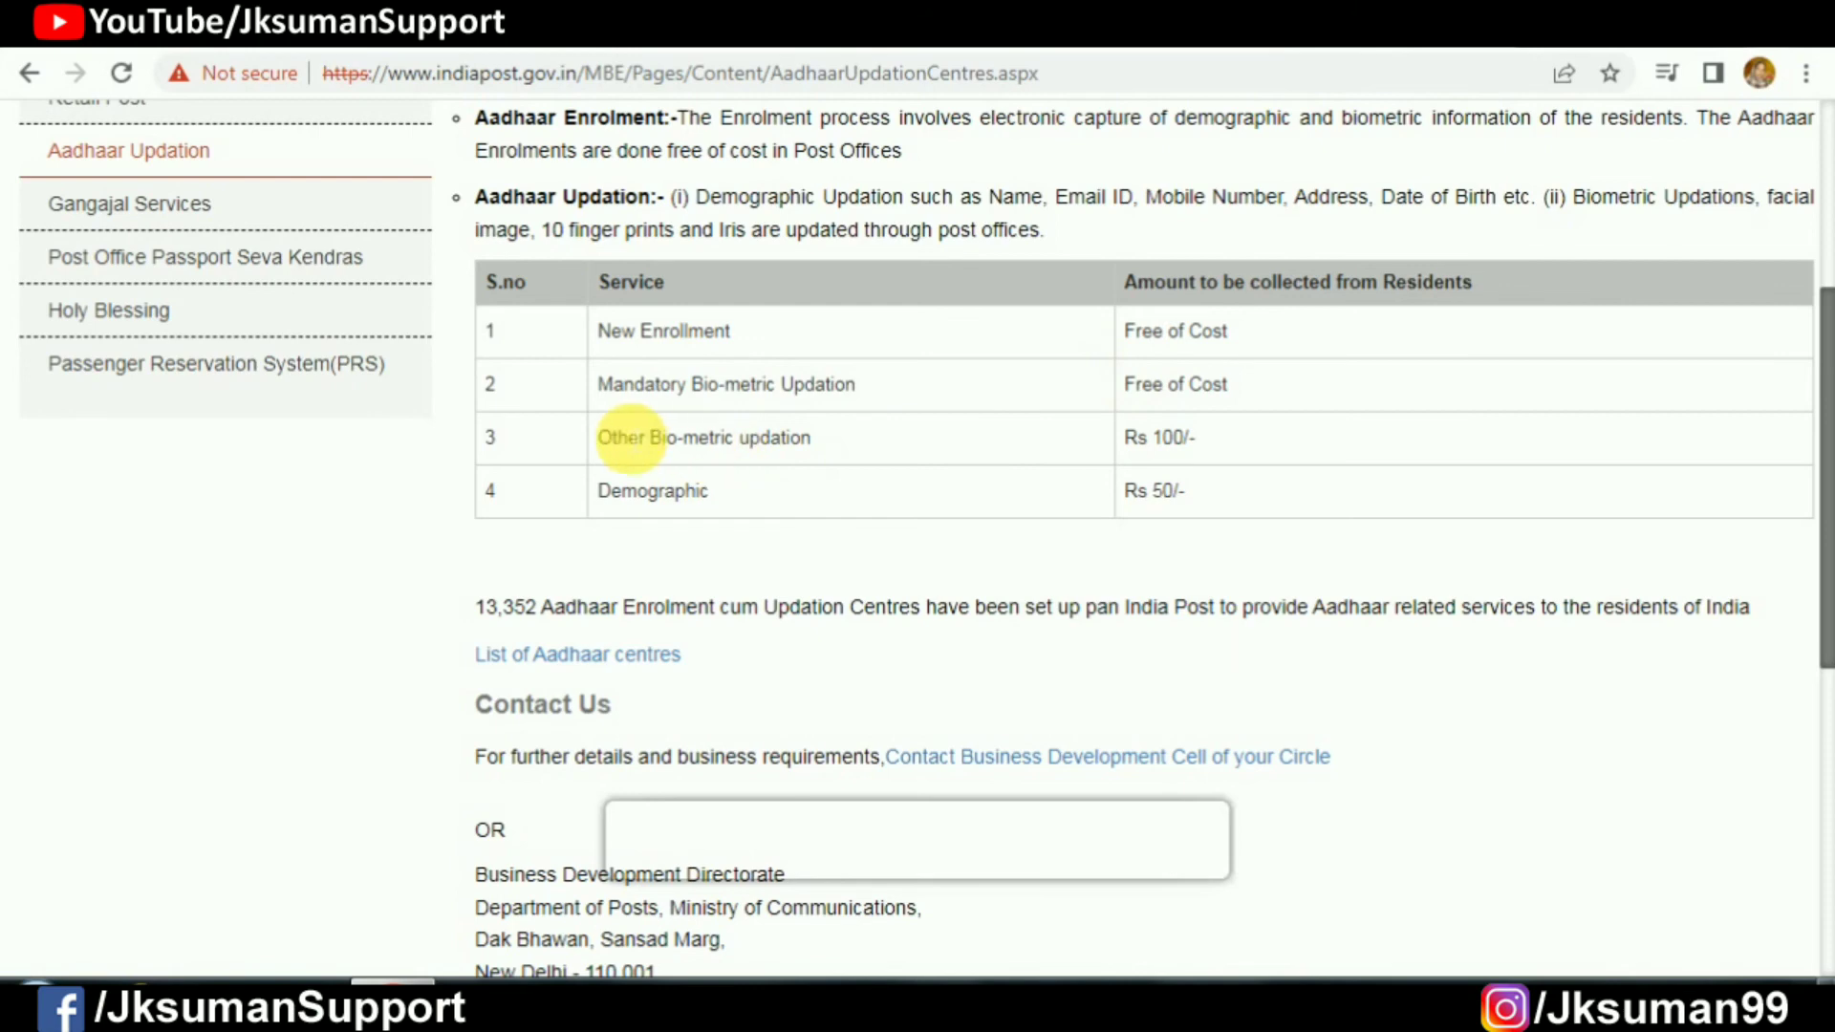
left_click_drag(617, 437, 893, 443)
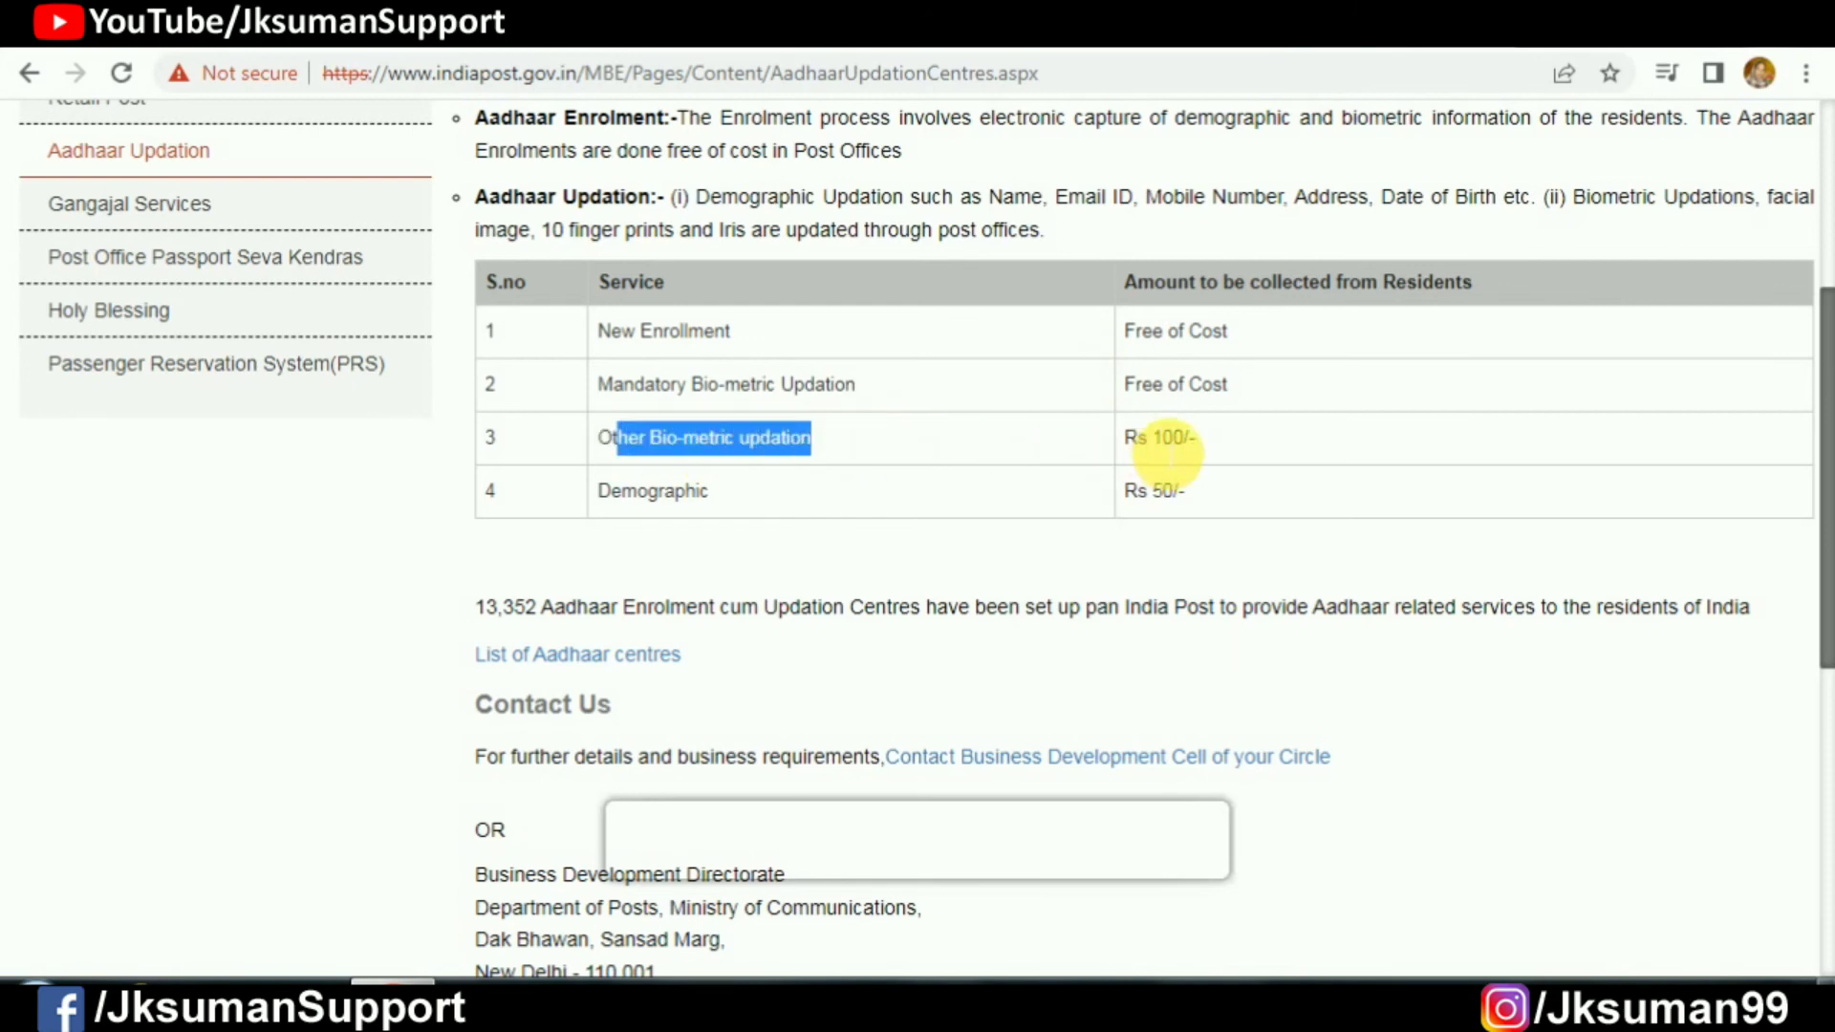
left_click_drag(612, 491, 1198, 487)
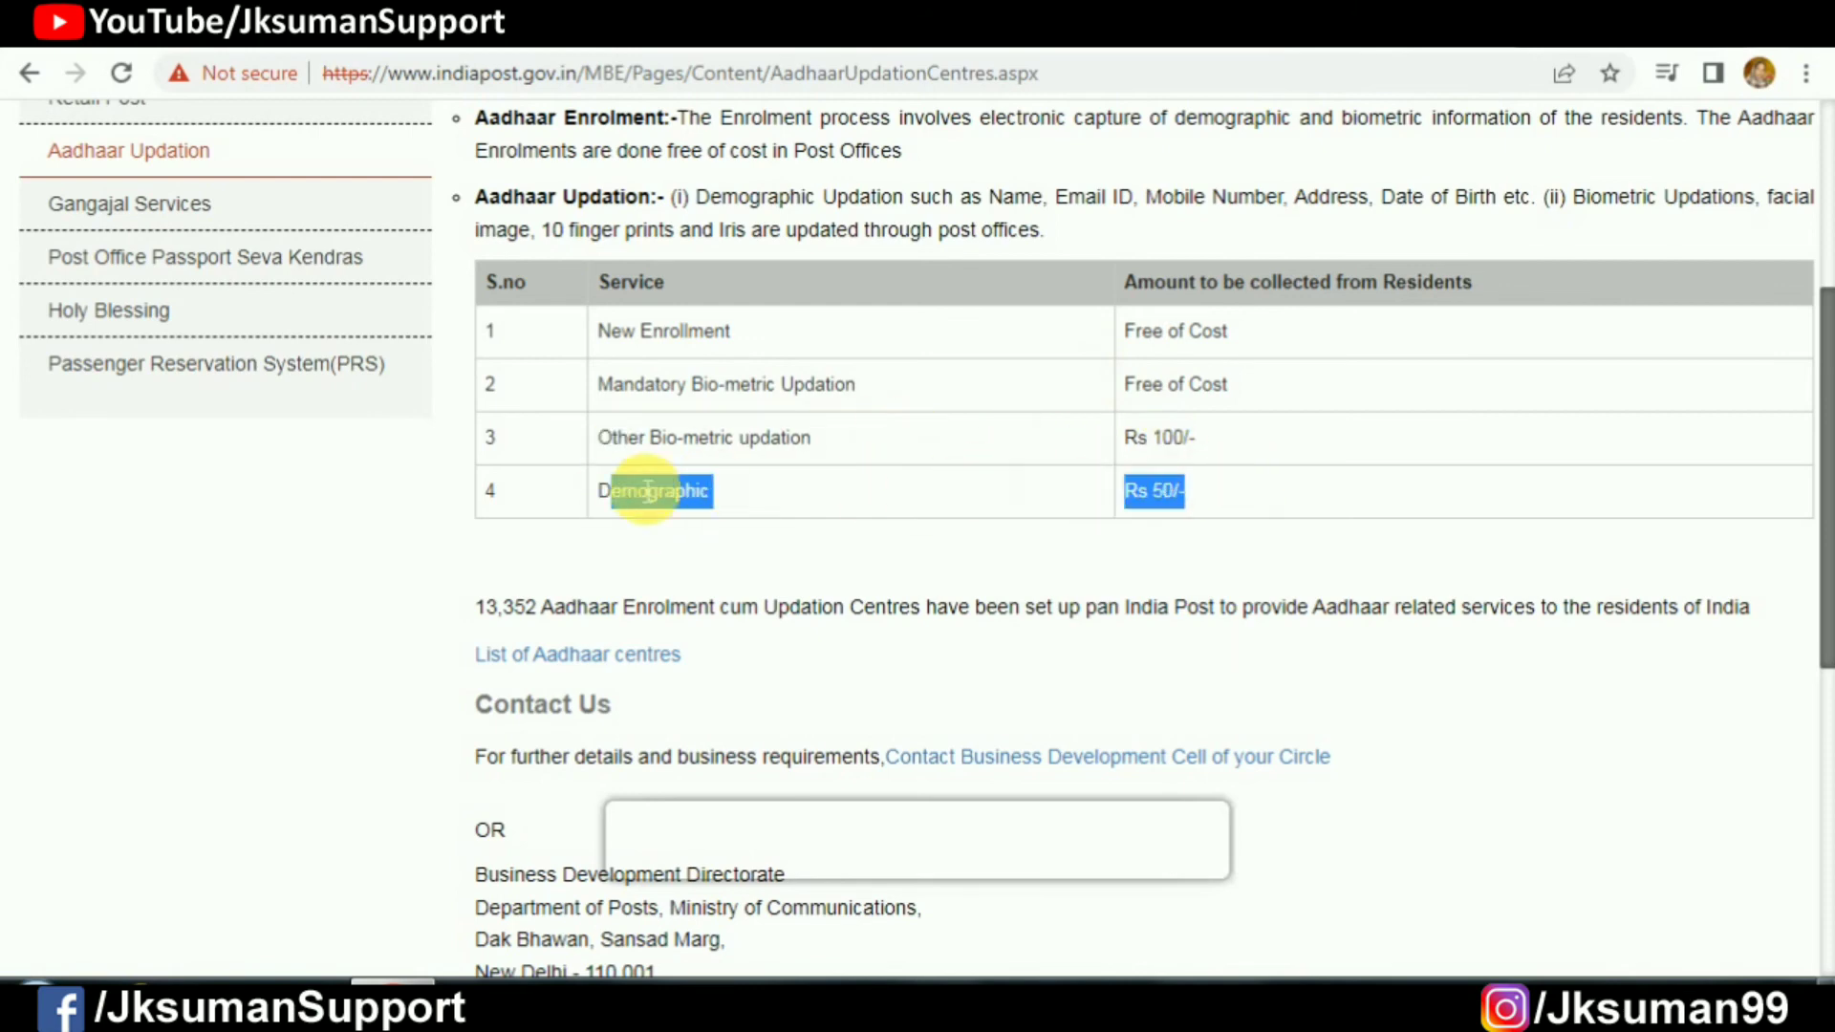
scroll(170, 535, "up", 1)
scroll(170, 535, "up", 3)
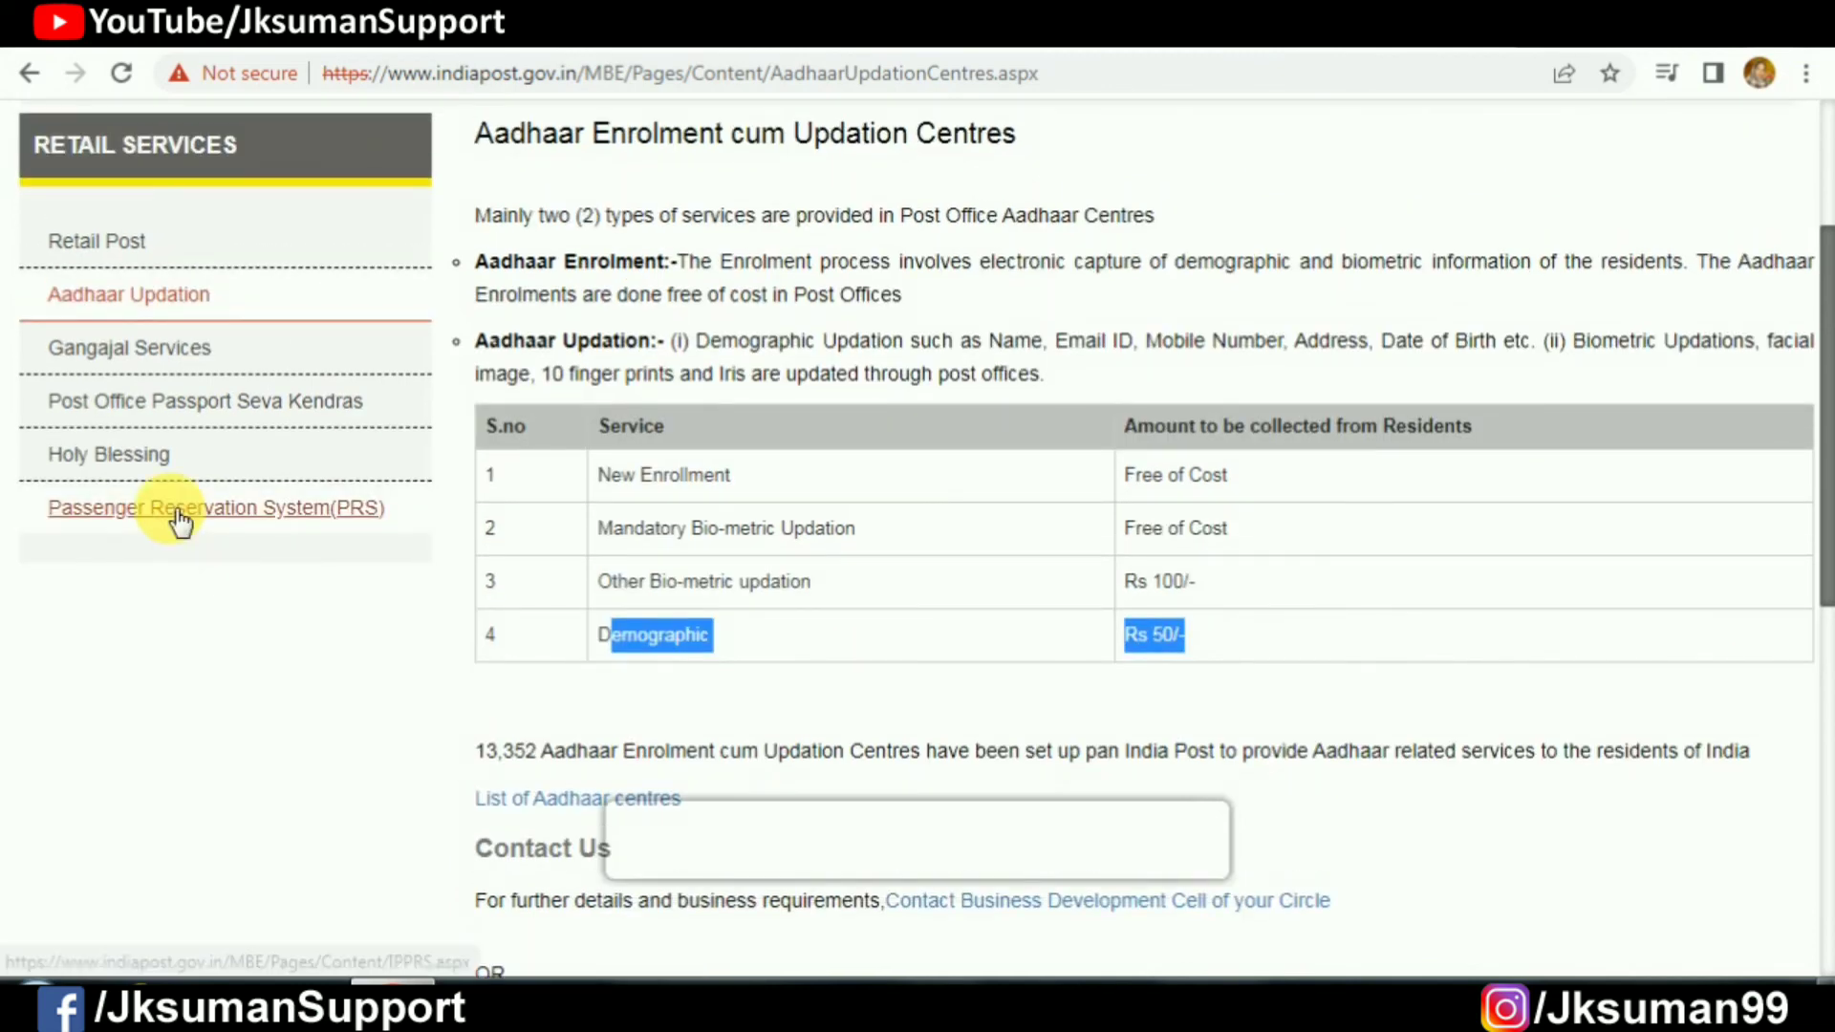
scroll(748, 564, "up", 2)
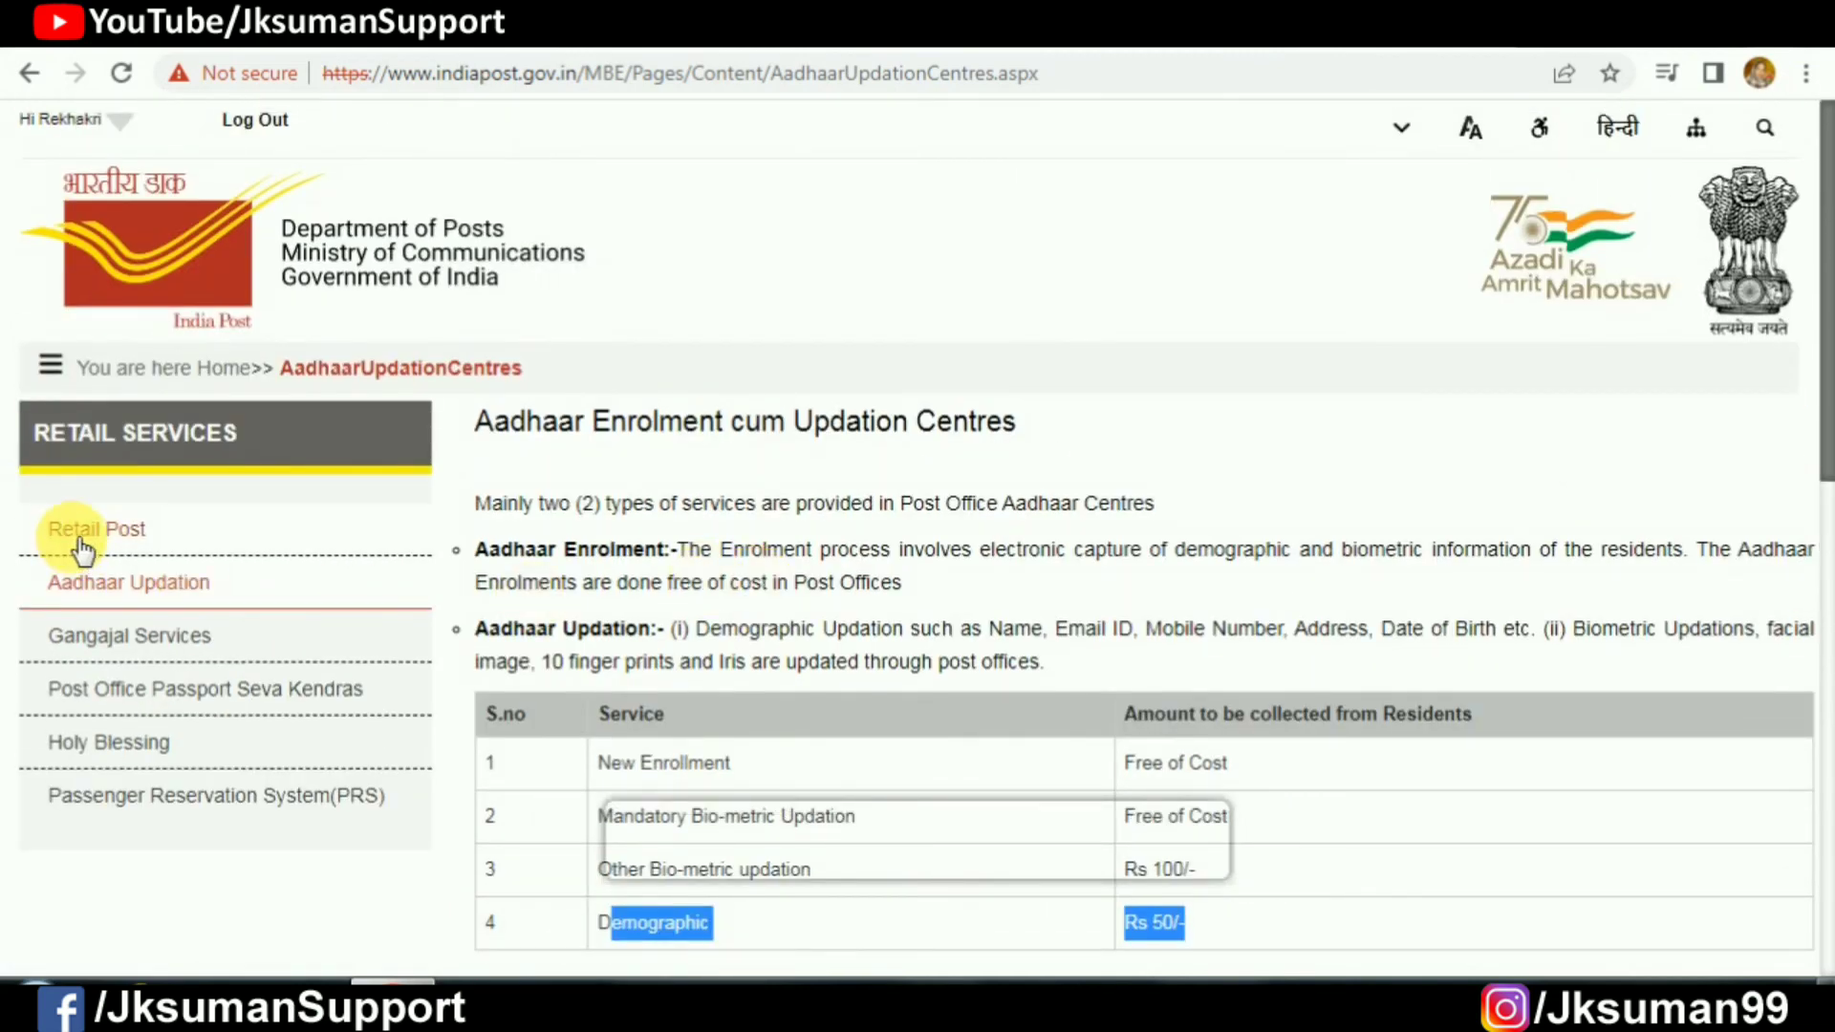
Step: Go to the Post Office Savings Scheme page under Banking & Remittance
left_click(51, 368)
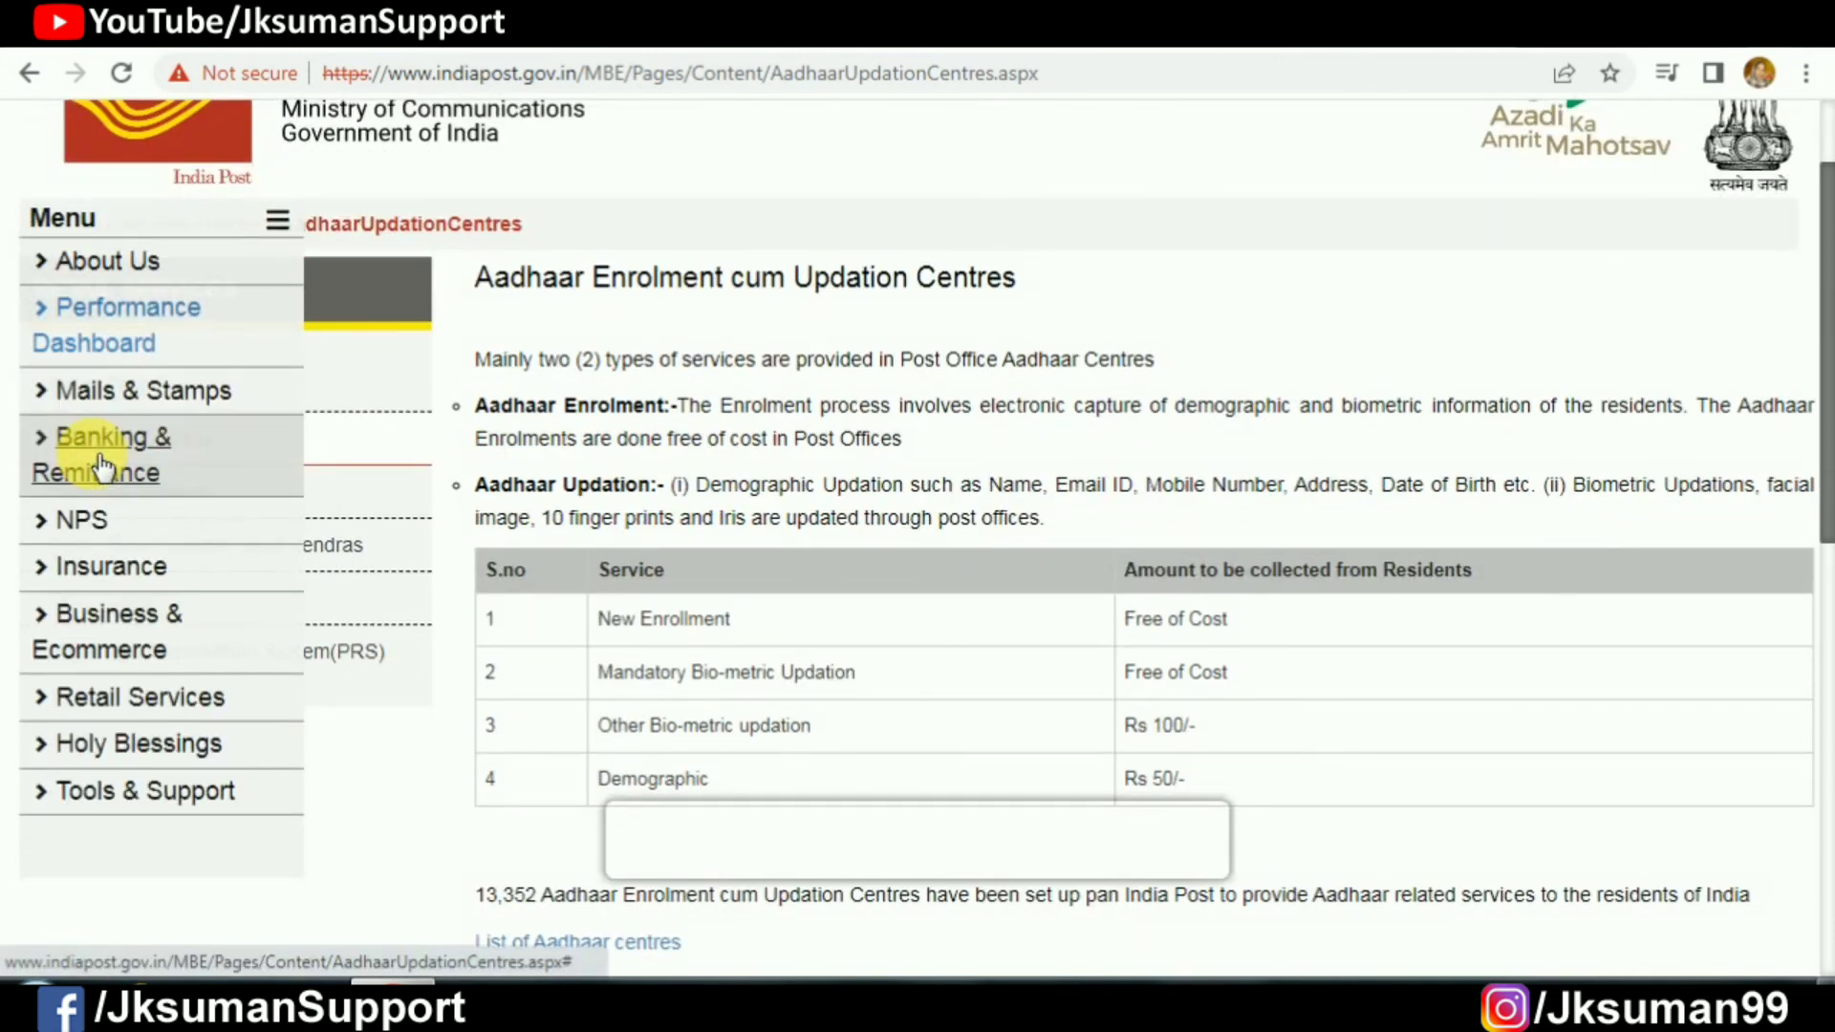
left_click(103, 468)
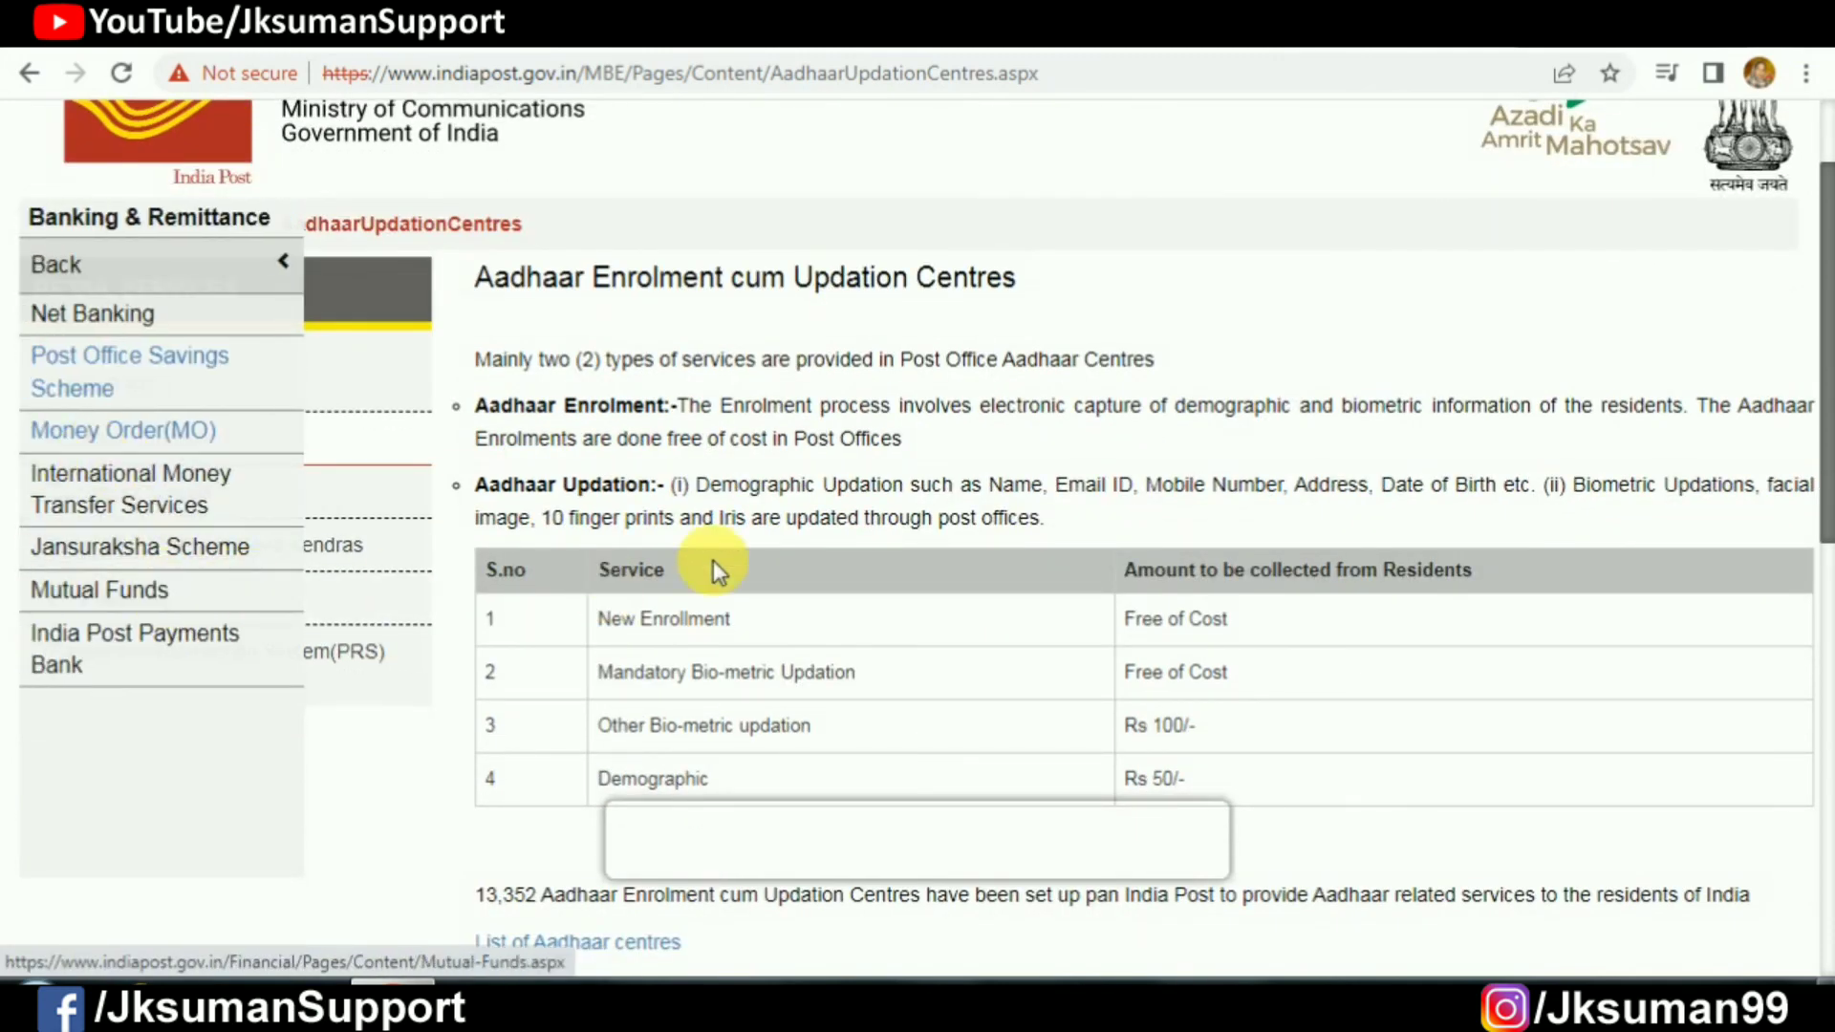
left_click(169, 384)
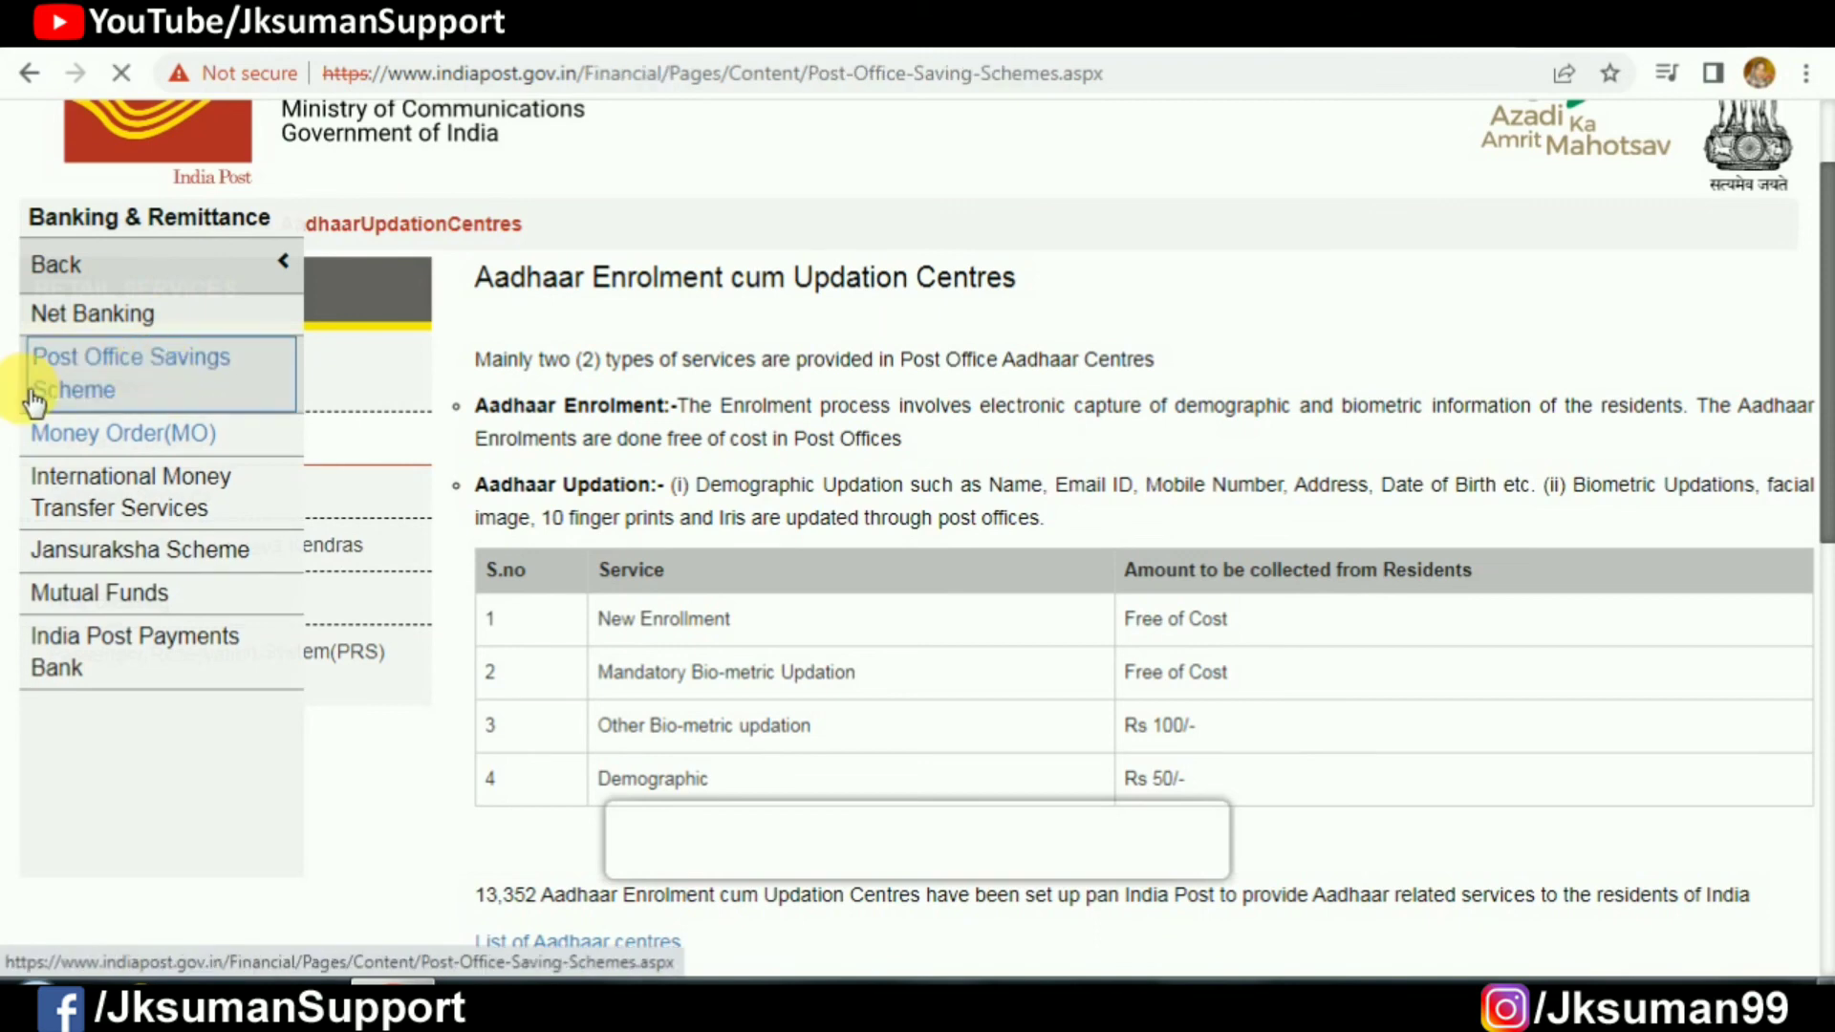